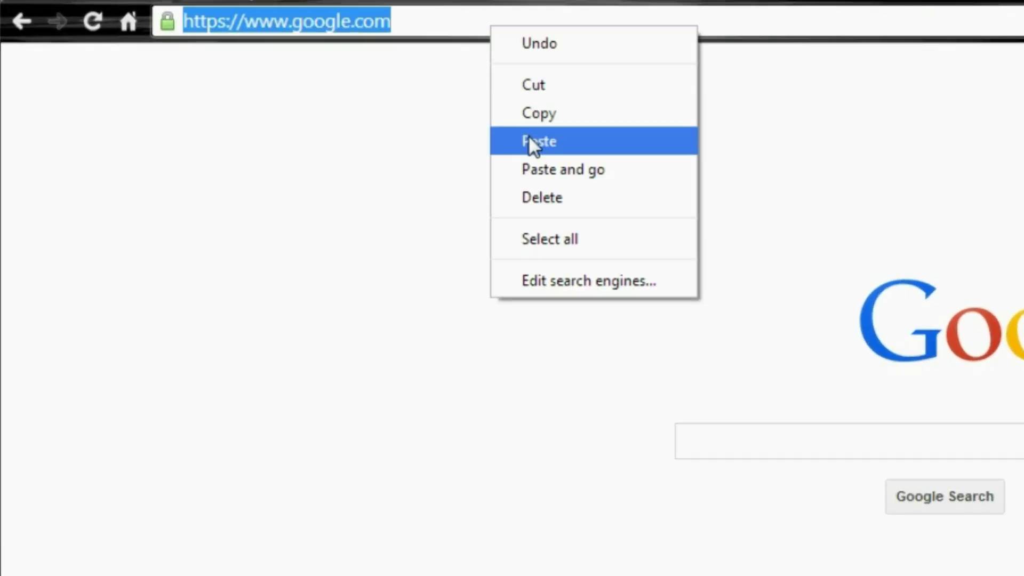
Step: Load the copied Minecraft Skin Viewer 1.1 forum link in Chrome
click(529, 136)
key(Return)
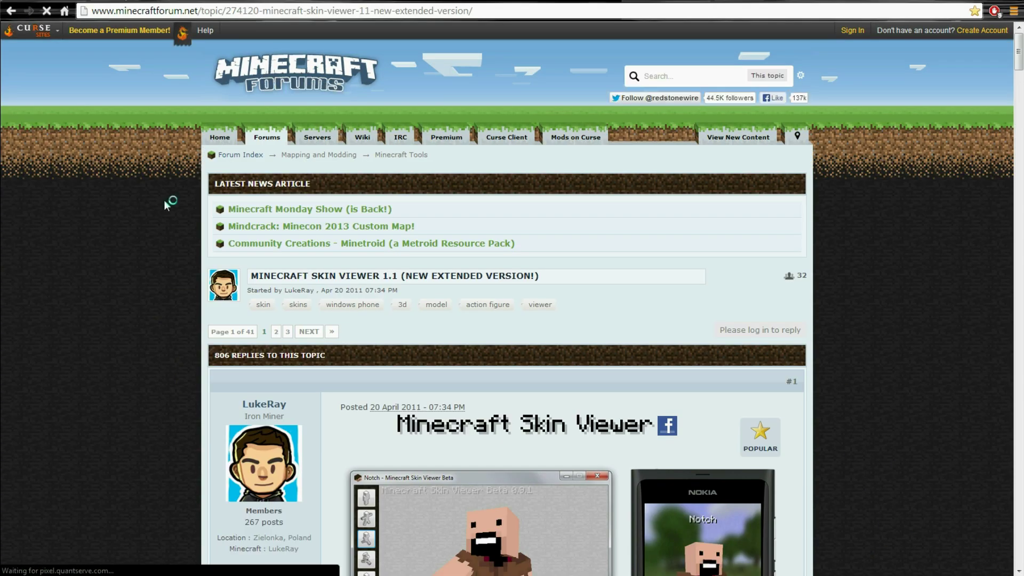
Step: Scroll down to the post's Download buttons and get past the adf.ly adblock warning
scroll(165, 201, down, 7)
scroll(164, 200, down, 15)
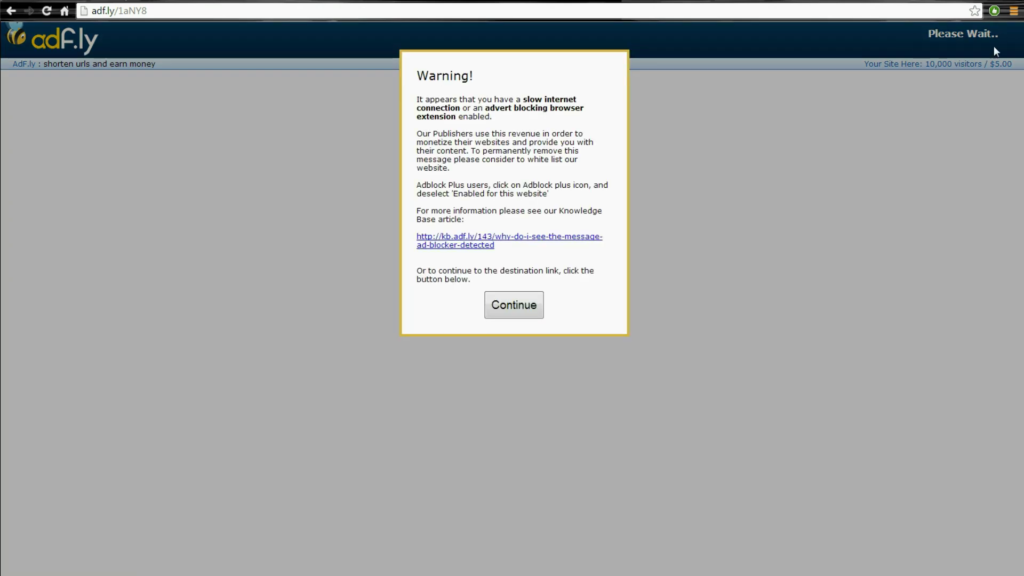
click(520, 311)
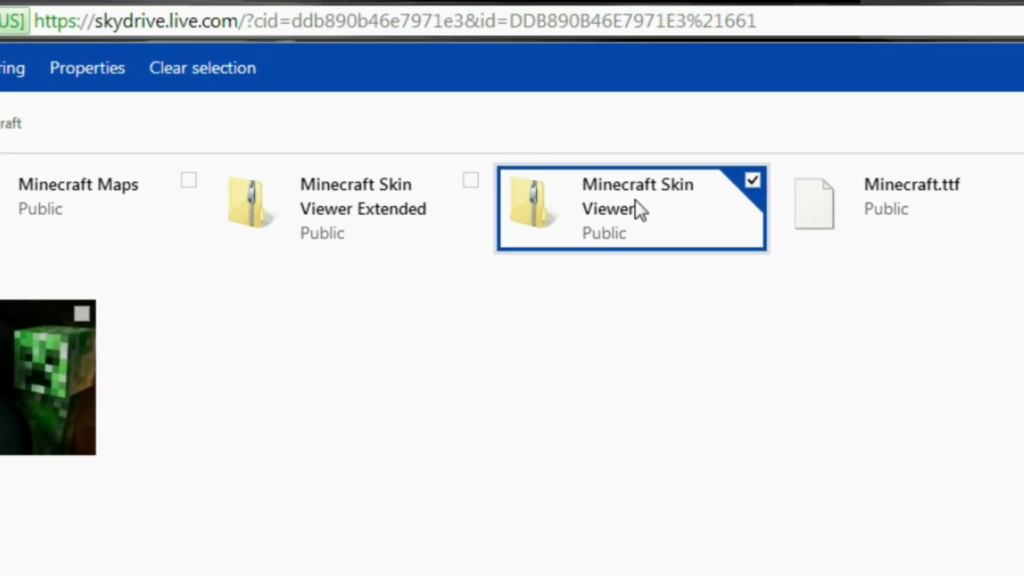
Step: Download the Minecraft Skin Viewer archive from the SkyDrive folder
right_click(640, 211)
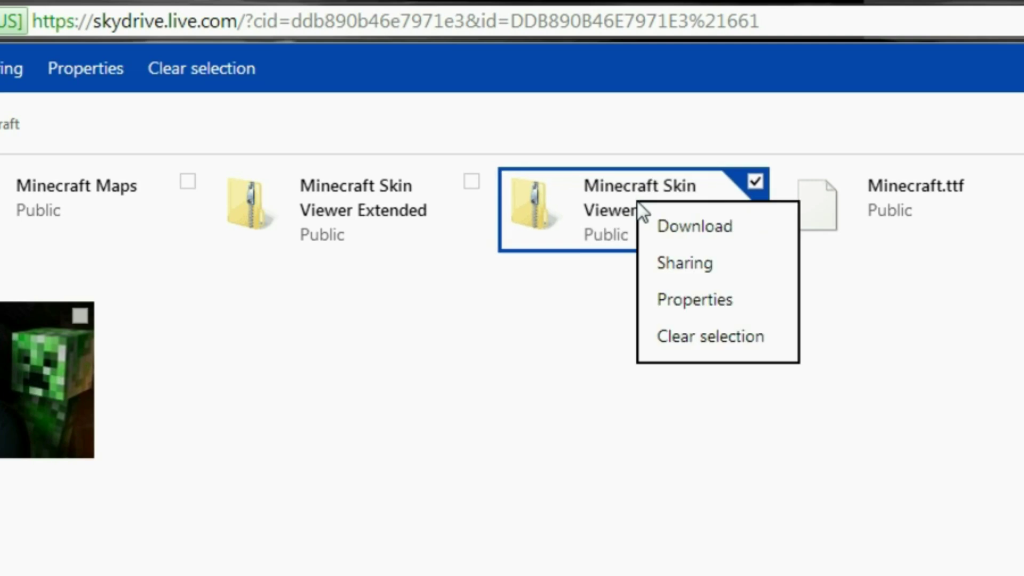
click(663, 235)
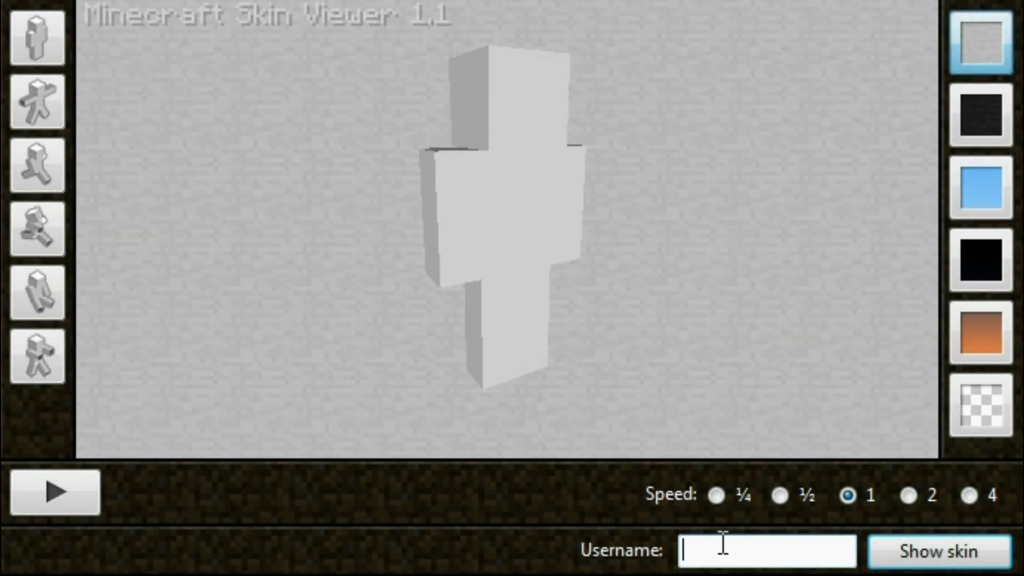
Step: Load a player's skin by entering their username, then clear the Username field
text(furryott)
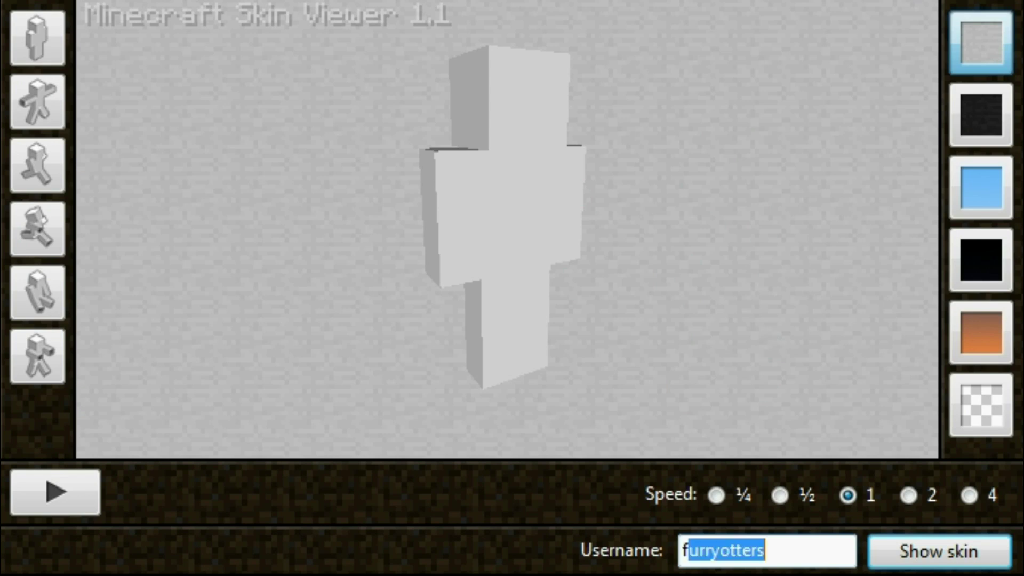
text(ers)
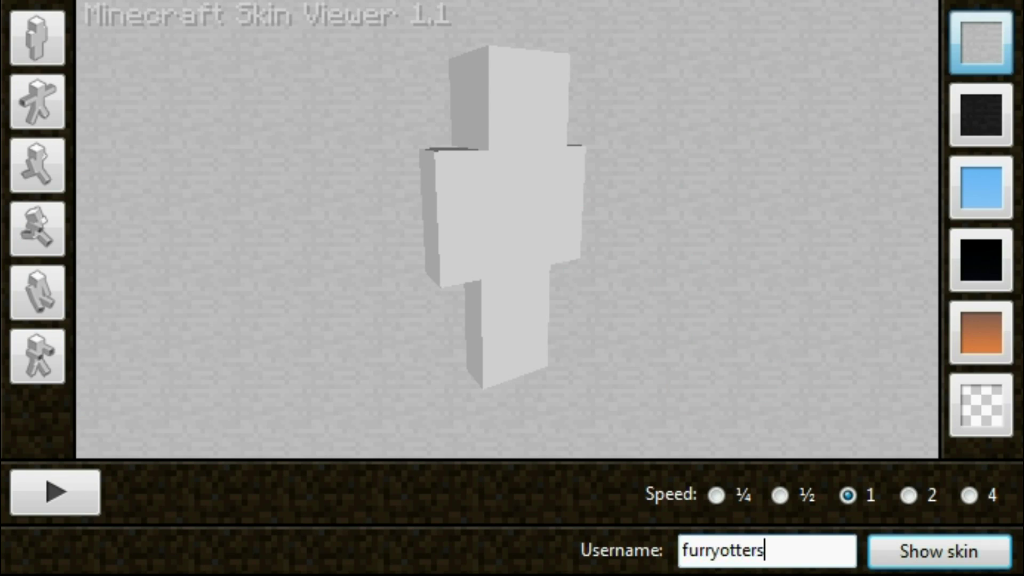
key(Return)
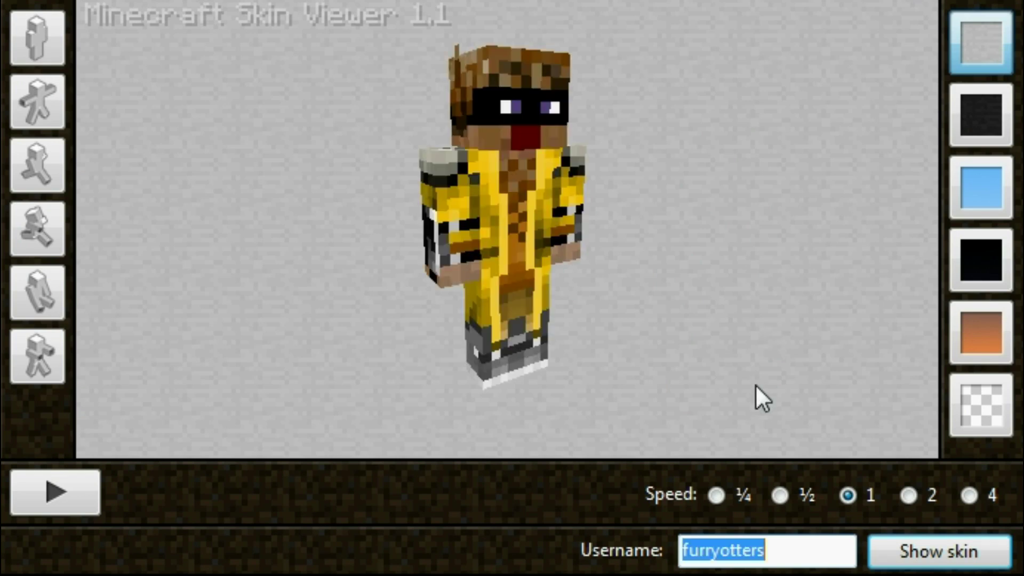
key(BackSpace)
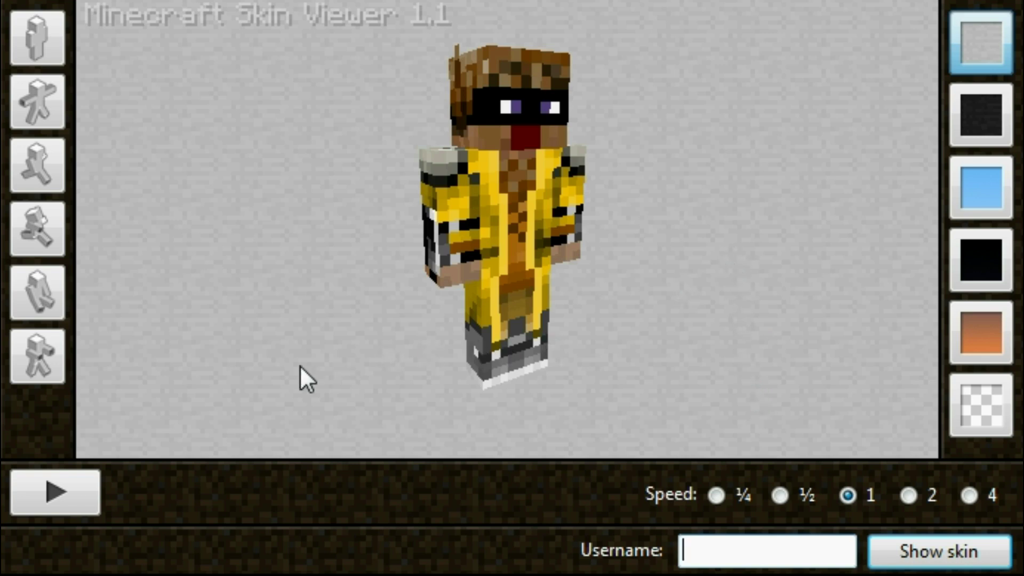
Step: Try the arms-forward, sitting, outstretched and other poses, then freeze the walking animation mid-stride
click(40, 350)
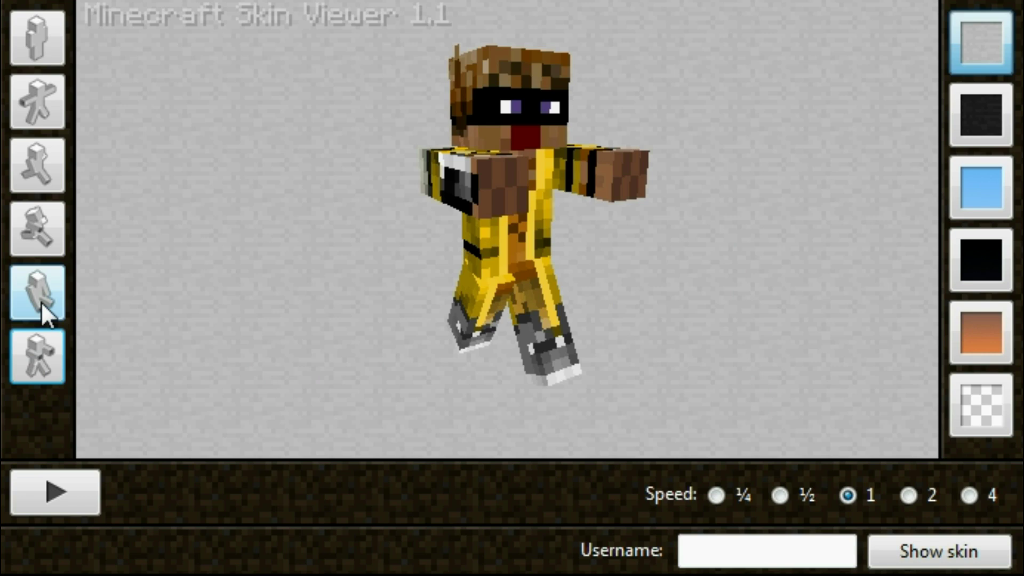
click(42, 288)
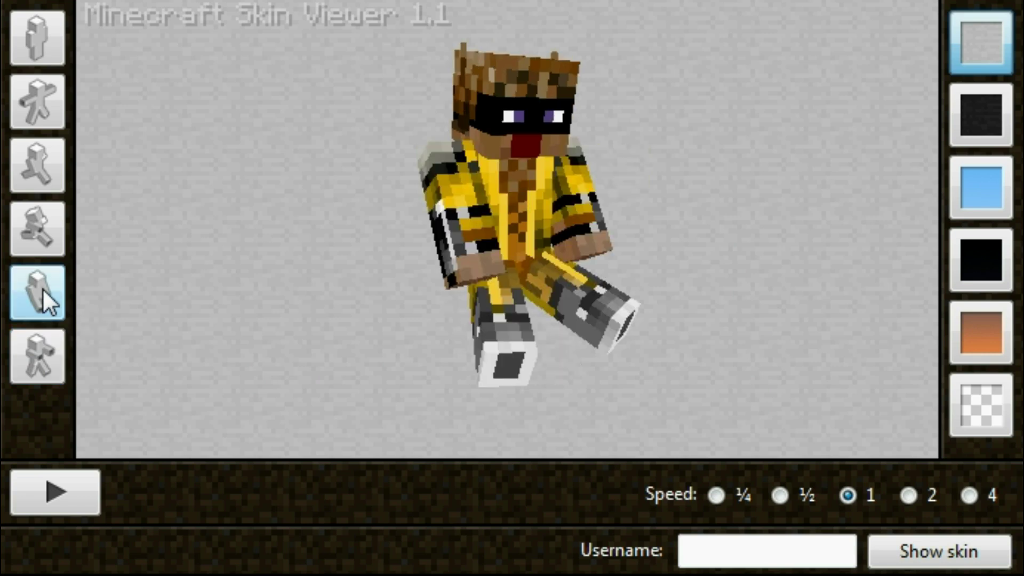
click(44, 230)
click(40, 176)
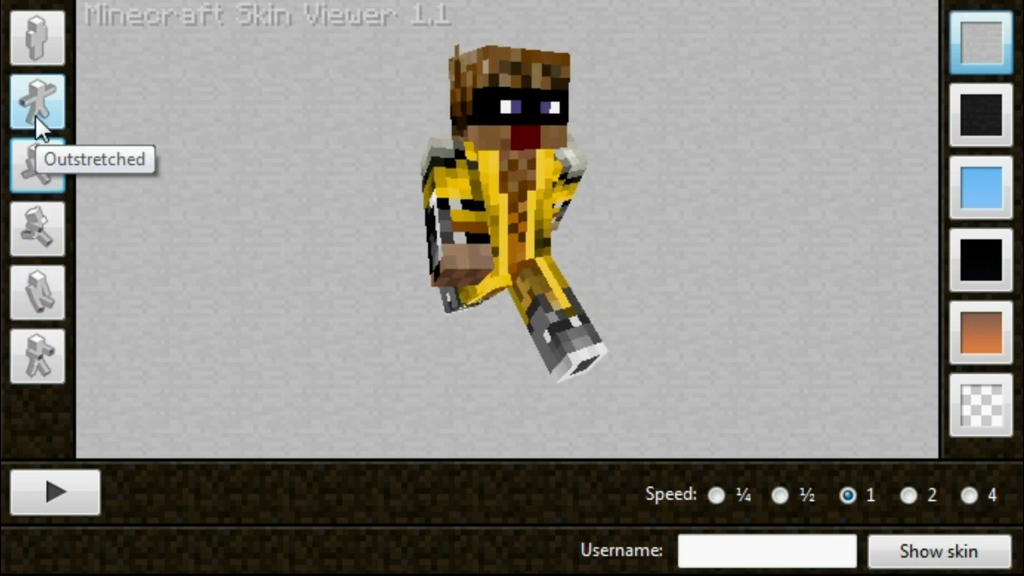
click(35, 101)
click(35, 46)
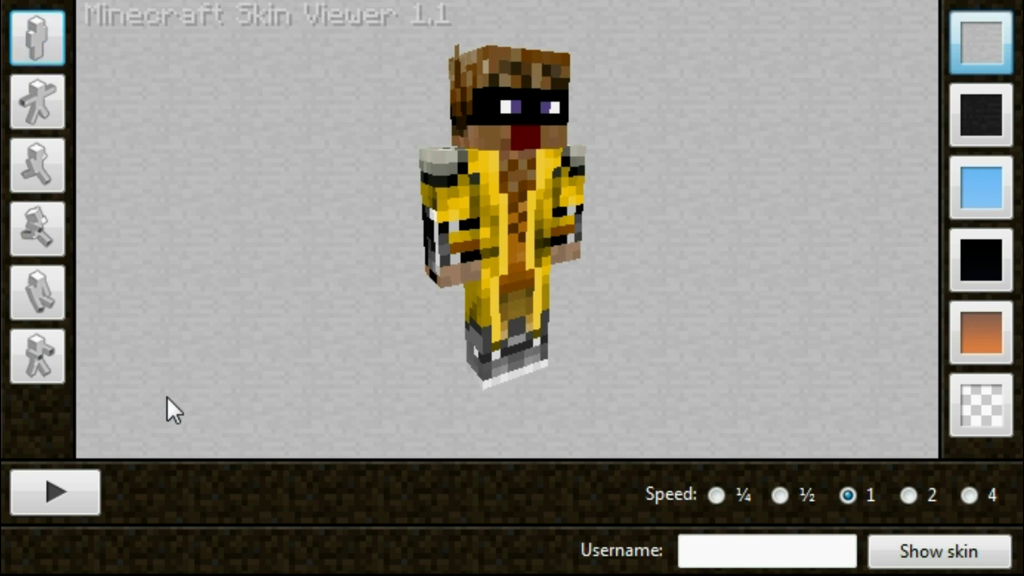
click(75, 491)
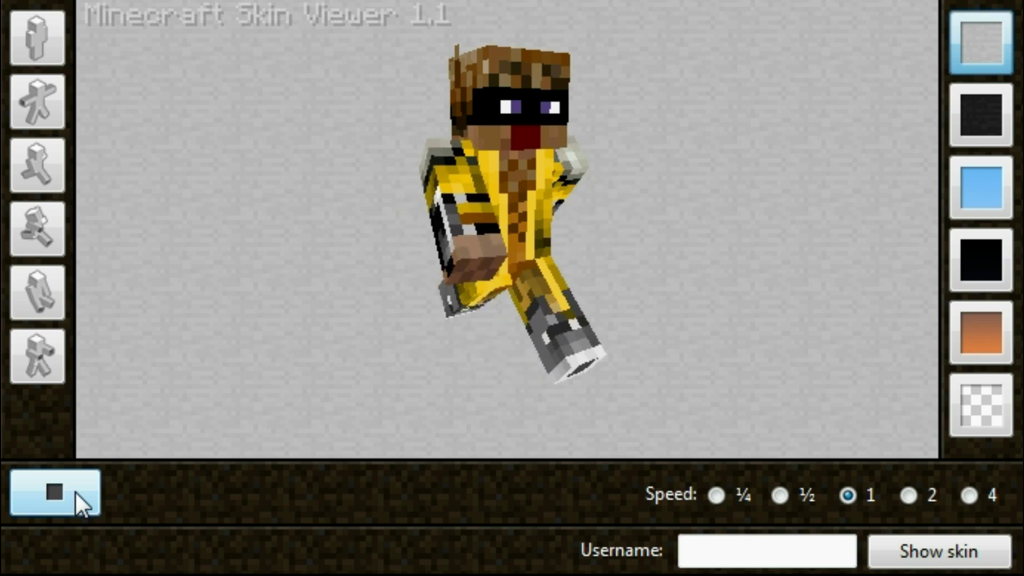
click(75, 490)
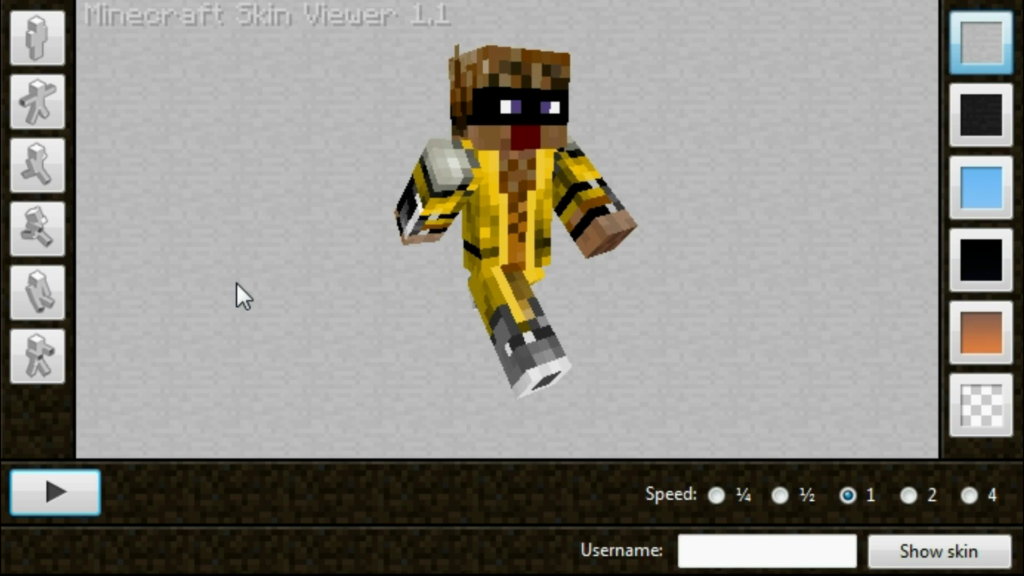
Step: Rotate the model back to face front, then drag its legs into a leaping pose
drag(753, 162, 627, 208)
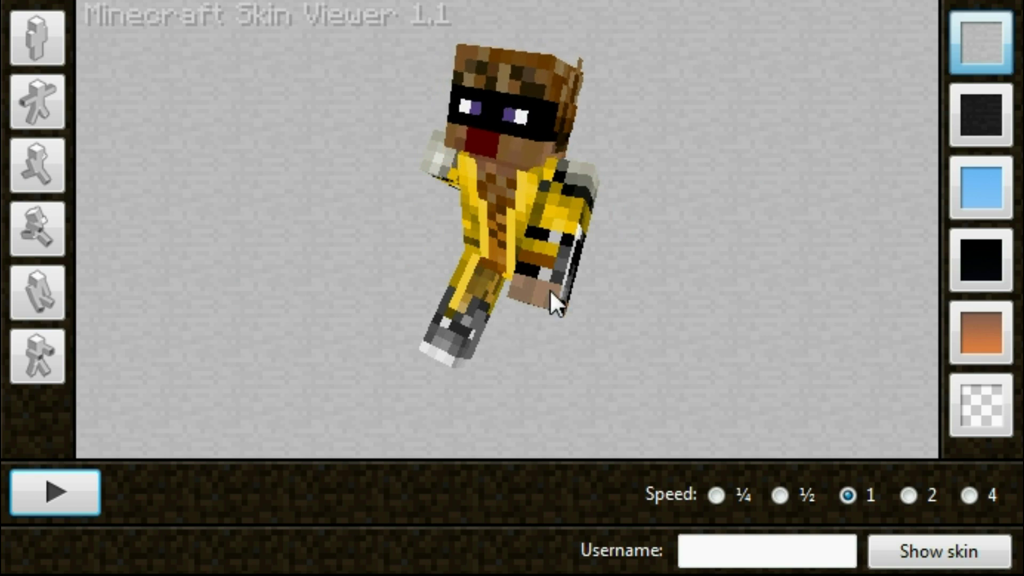
drag(553, 270, 526, 204)
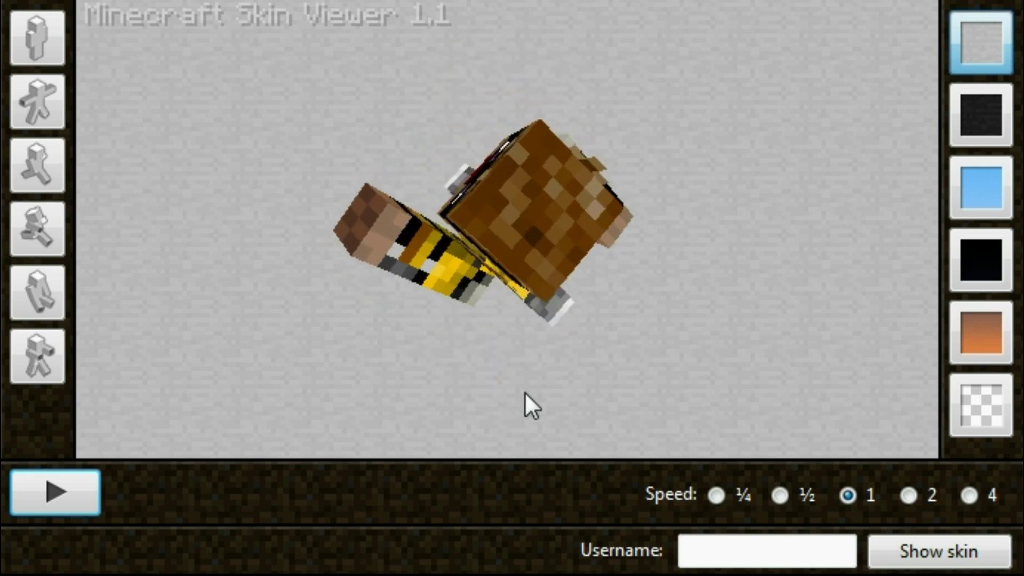
drag(355, 356, 401, 222)
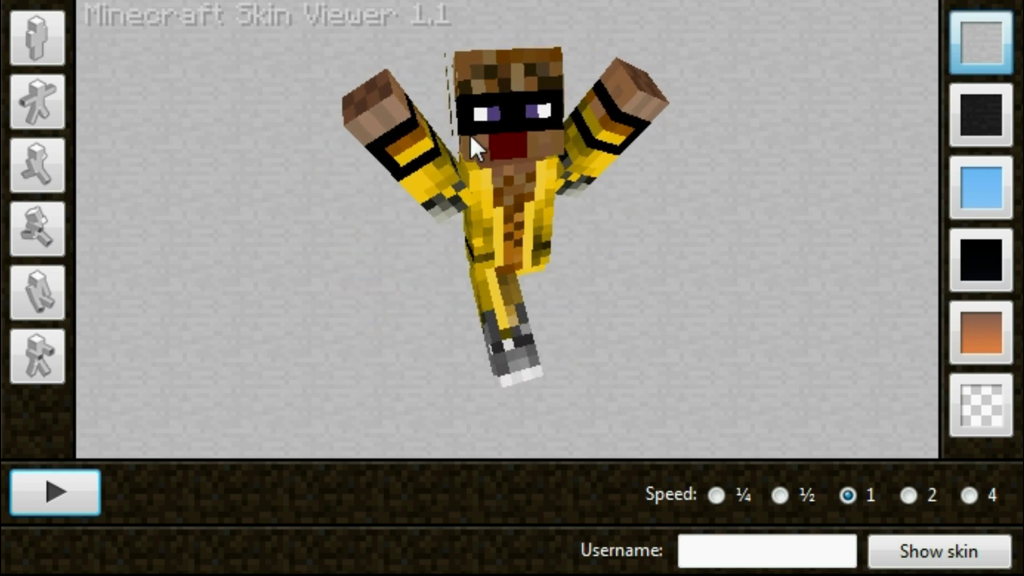
drag(299, 351, 545, 257)
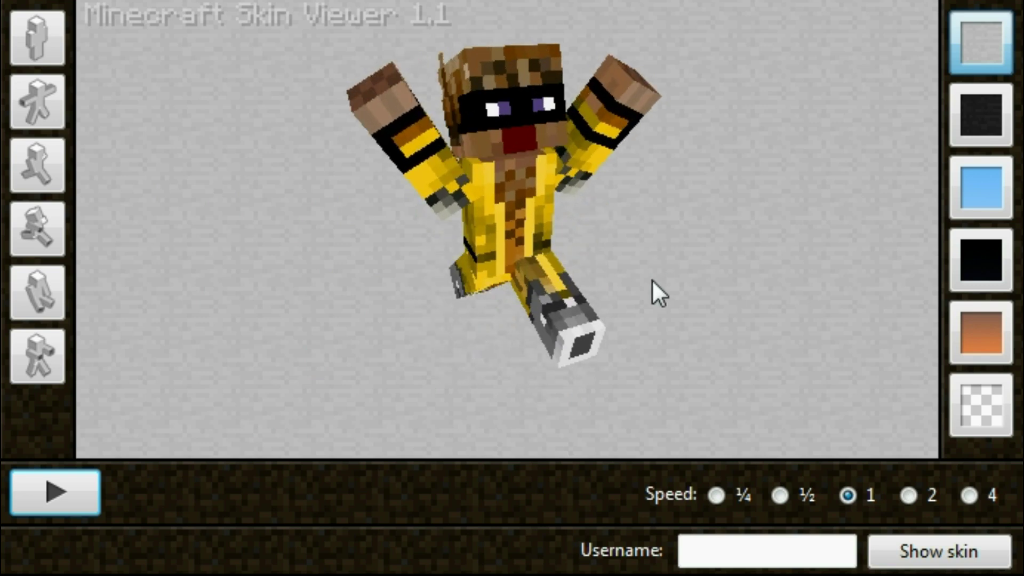
drag(537, 343, 532, 370)
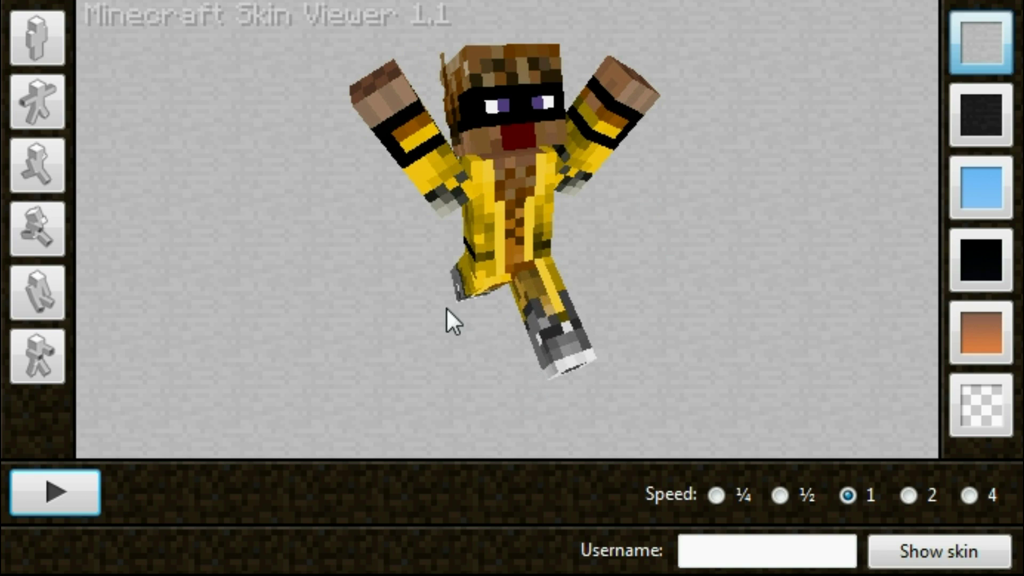
drag(464, 308, 516, 288)
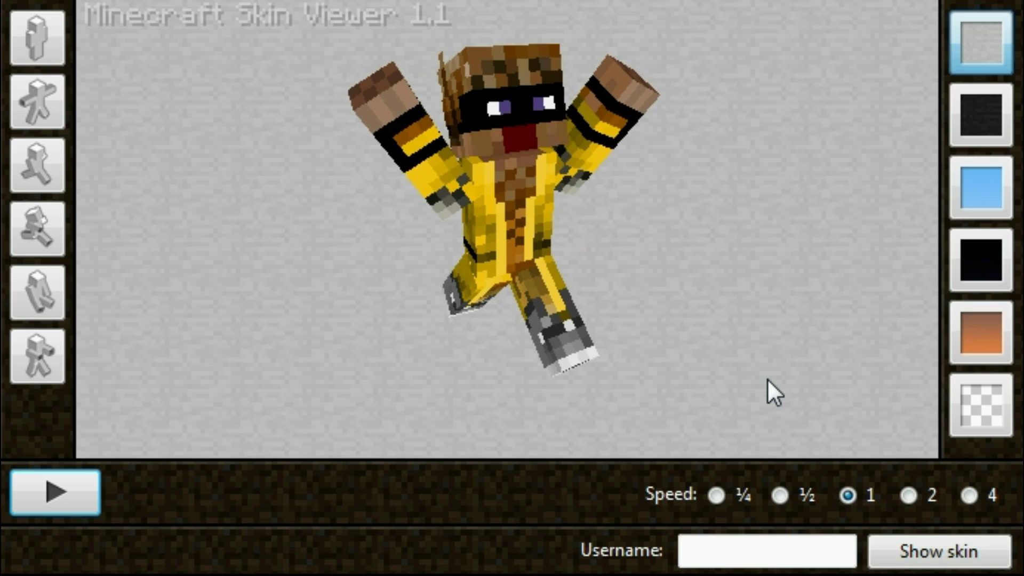
Step: Make the viewer backdrop a transparent checkerboard, keeping the Background option checked
click(970, 406)
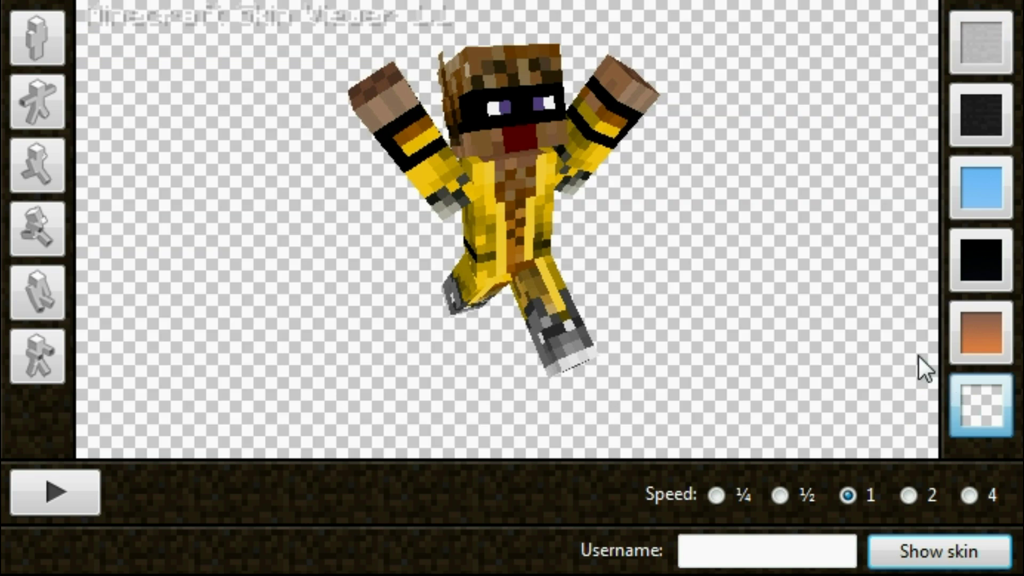
right_click(682, 221)
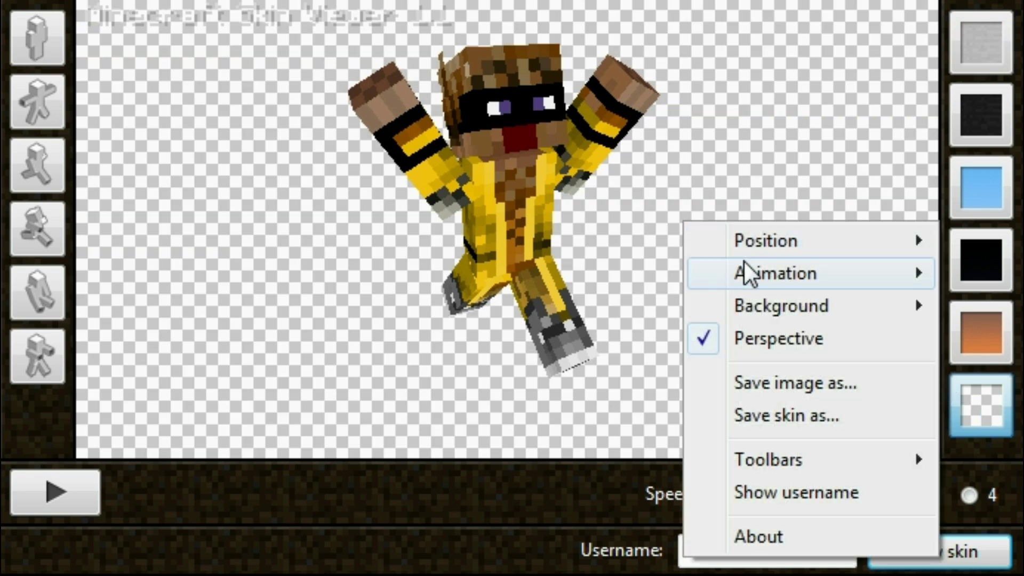
mouse_move(756, 284)
mouse_move(914, 311)
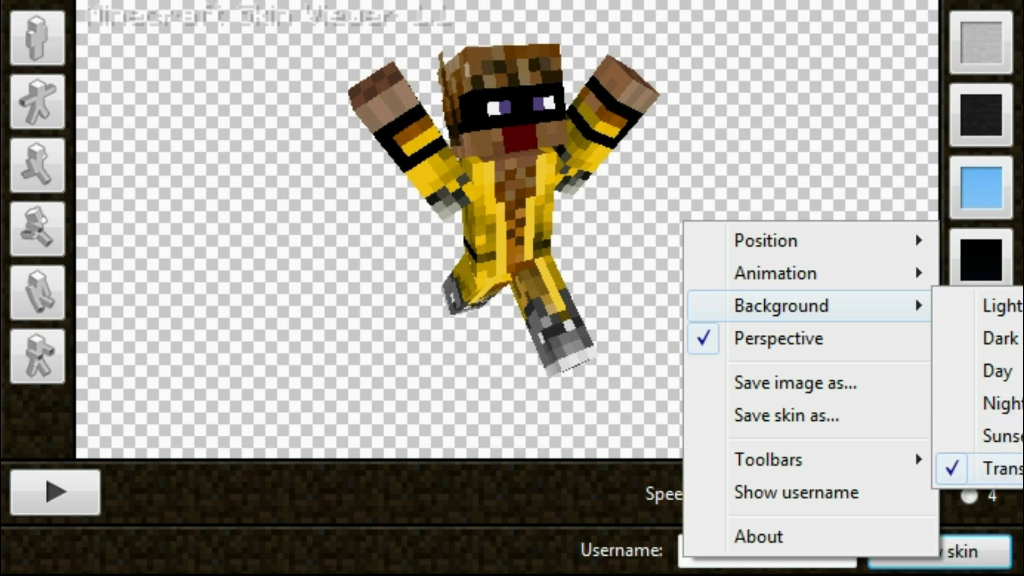
click(993, 475)
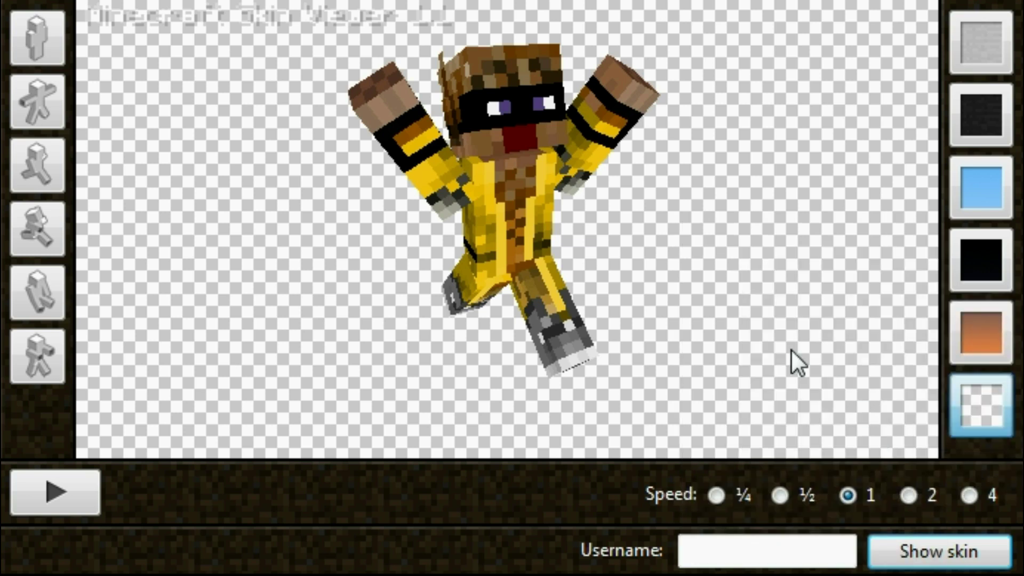
right_click(635, 228)
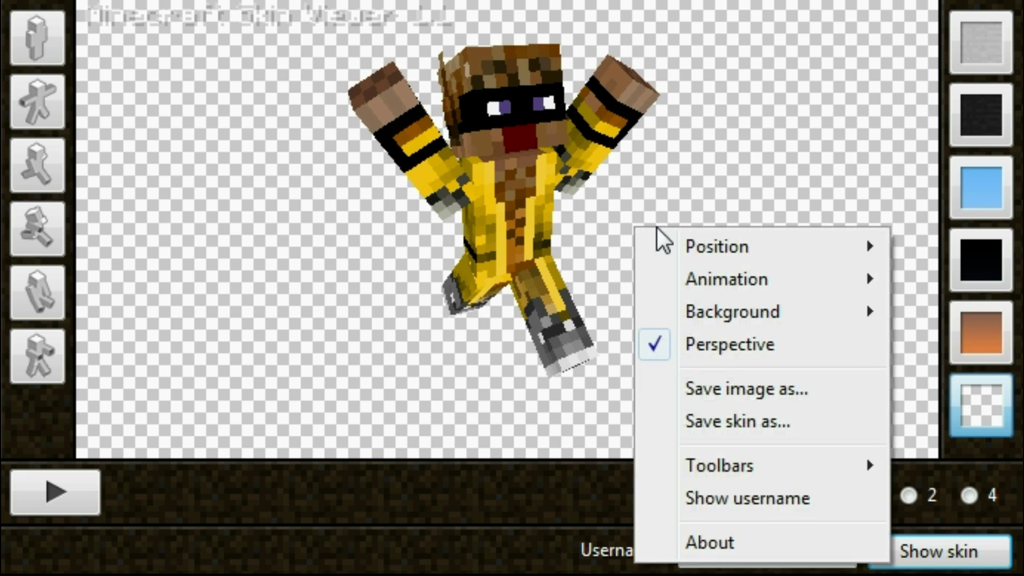
Step: Save the posed render as PNG 'Minecraft Avatar Skin Thumbnail'
click(730, 387)
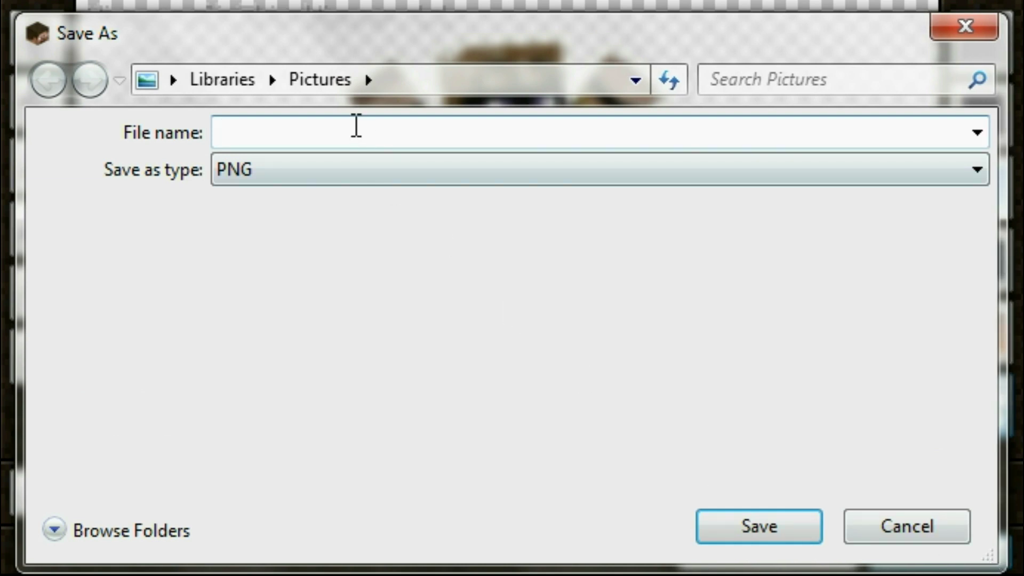
text(Minecraft Avatar)
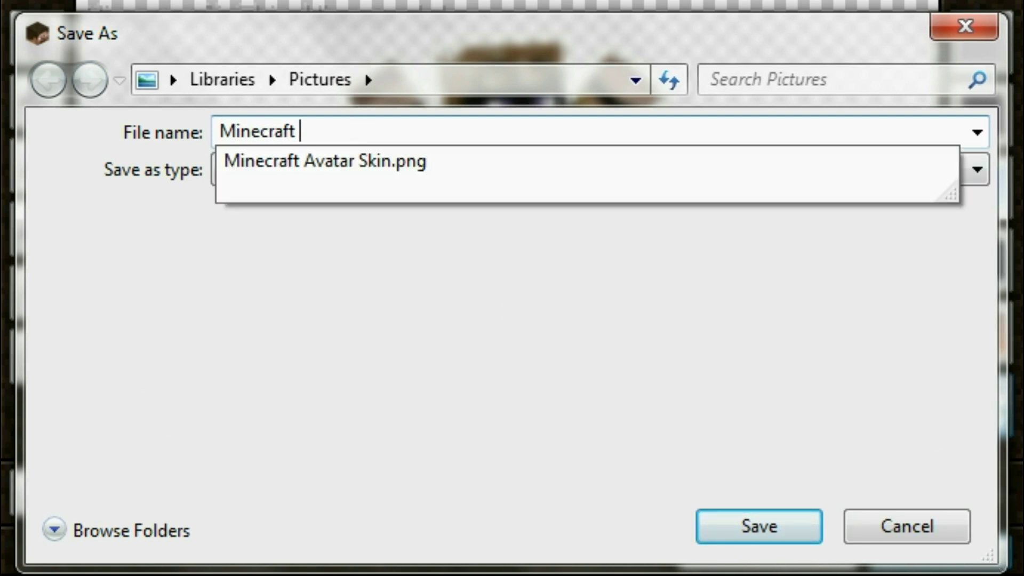
key(BackSpace)
key(BackSpace)
key(BackSpace)
text(atar Skin Thmbnail)
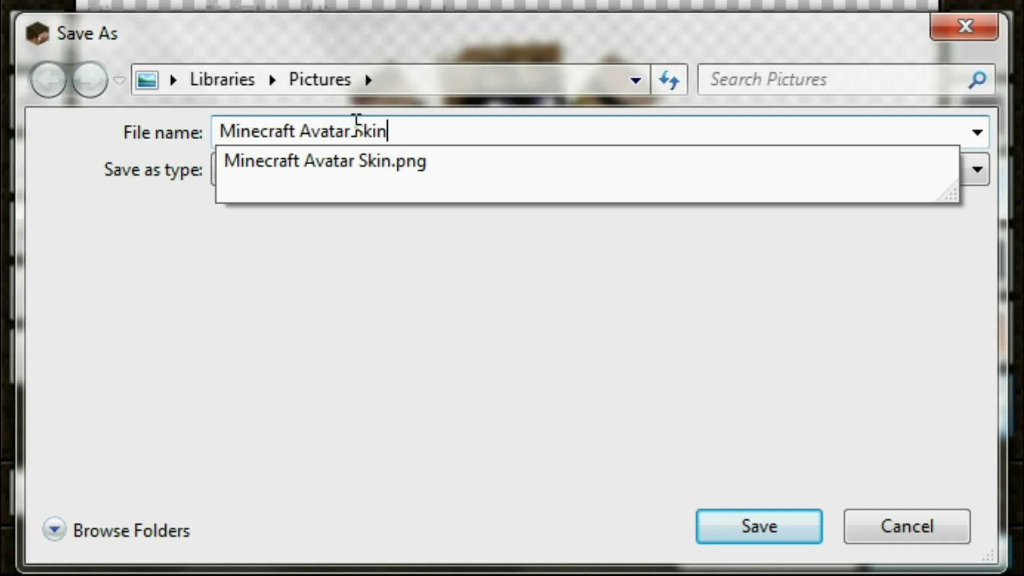
key(Left)
key(Left)
key(Left)
key(Left)
key(Left)
text(u)
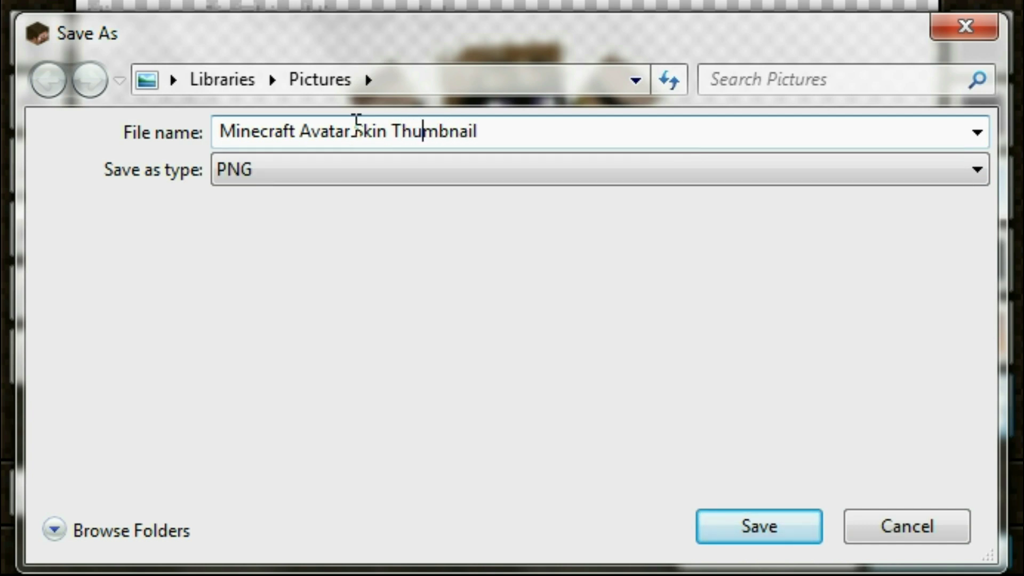
click(776, 519)
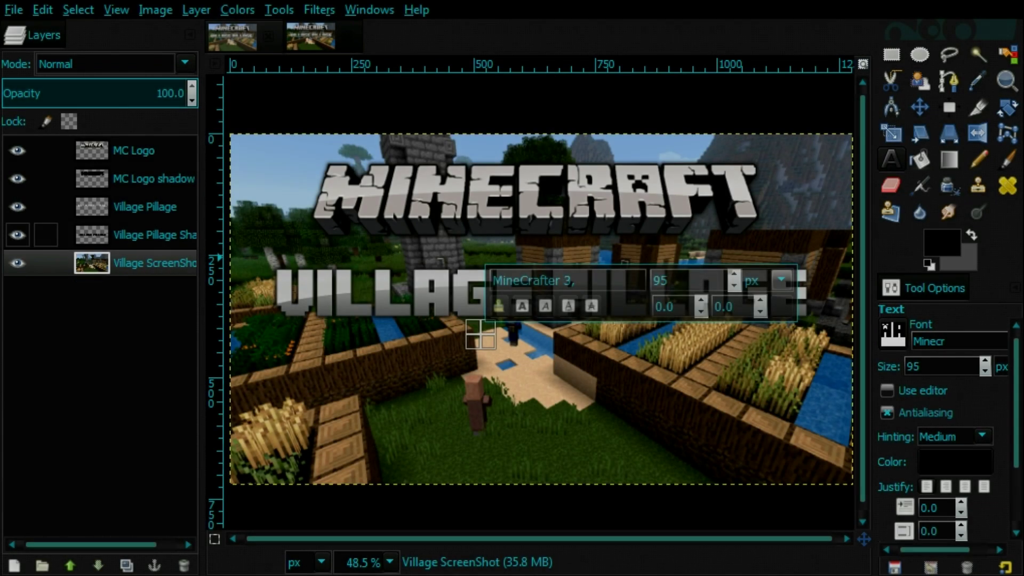
click(143, 229)
click(138, 260)
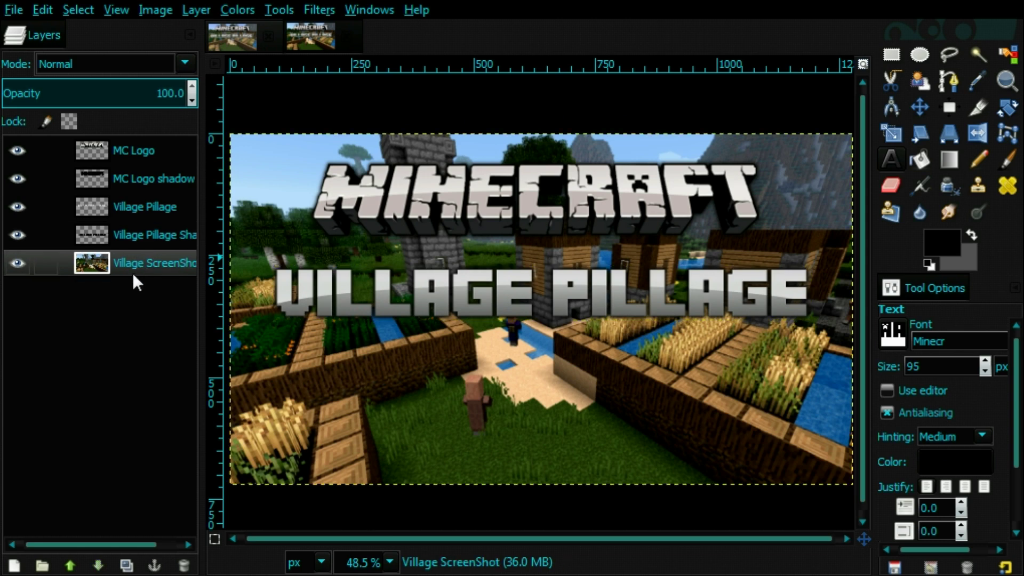
click(16, 261)
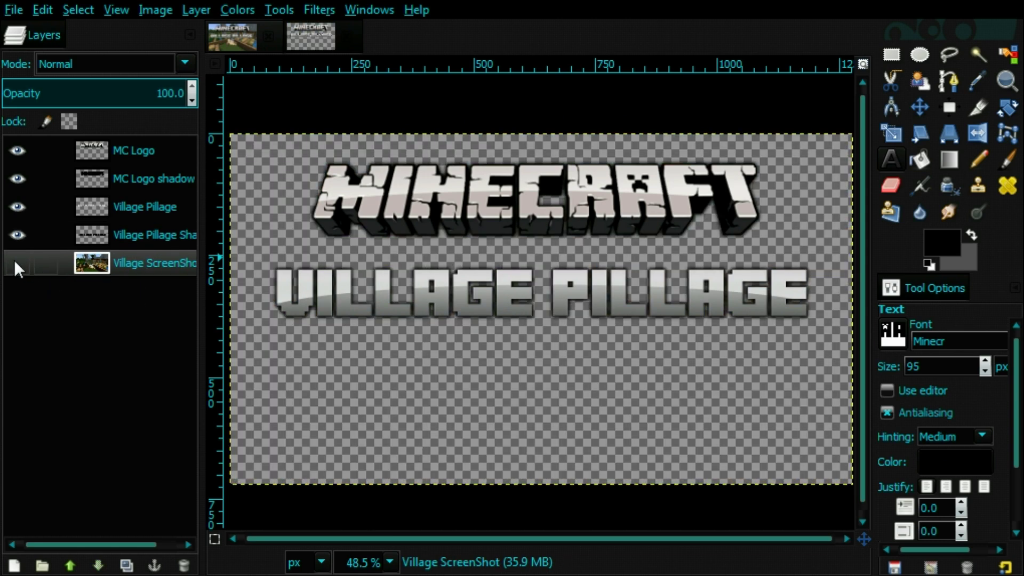
click(16, 261)
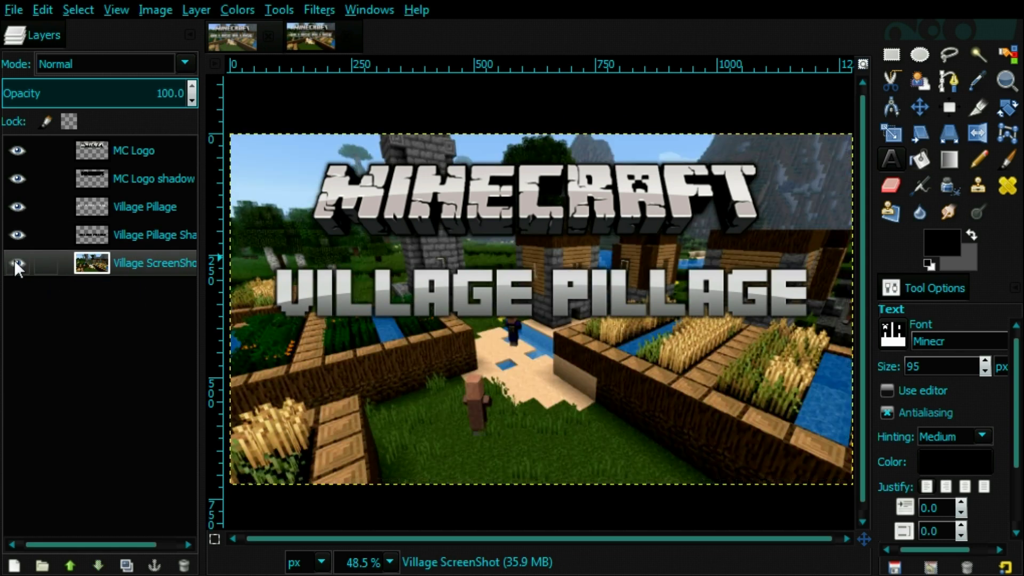
click(16, 212)
click(16, 212)
click(16, 151)
click(16, 151)
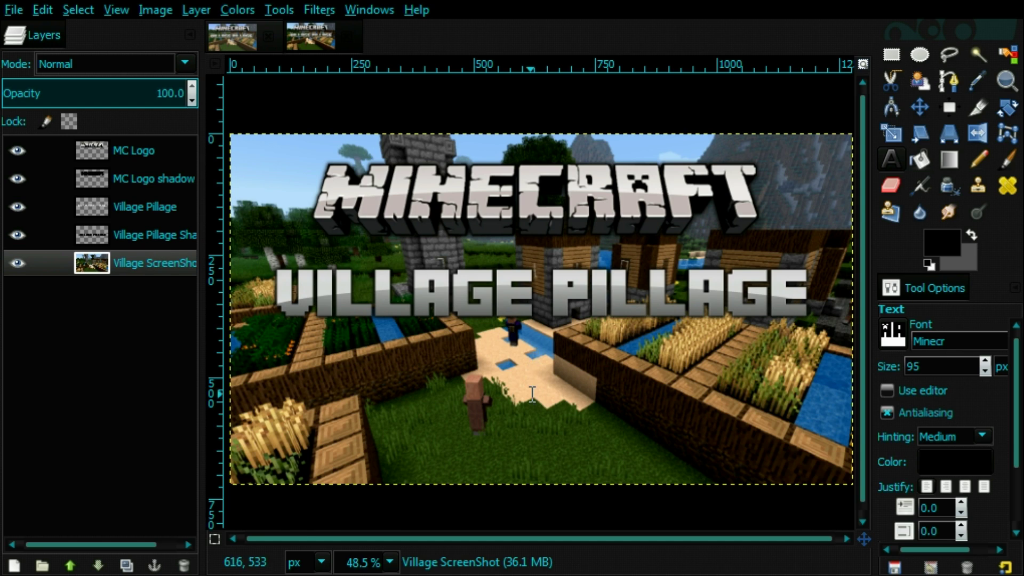
Step: Add a text box below the titles containing just '1'
click(503, 396)
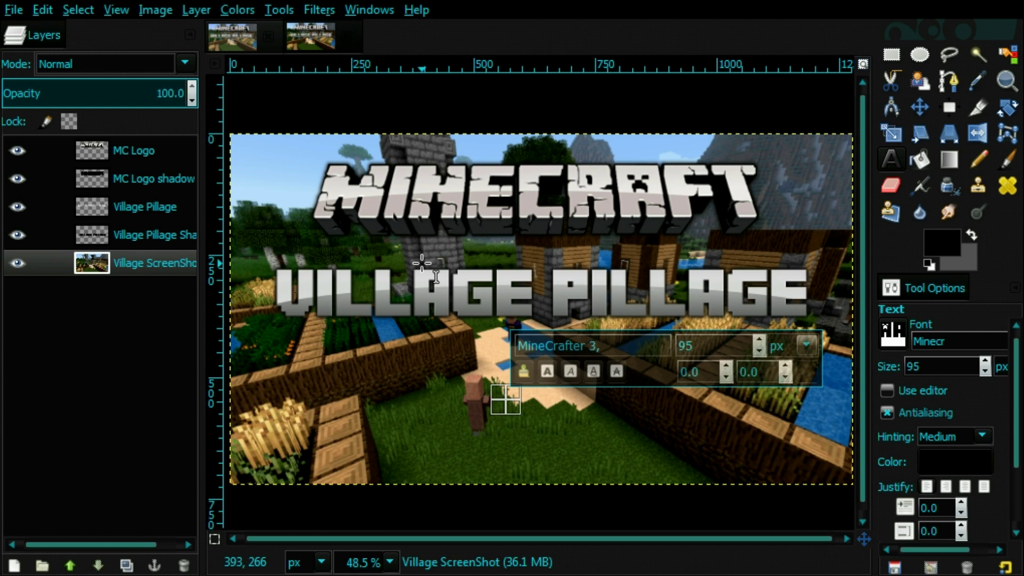
text(#1)
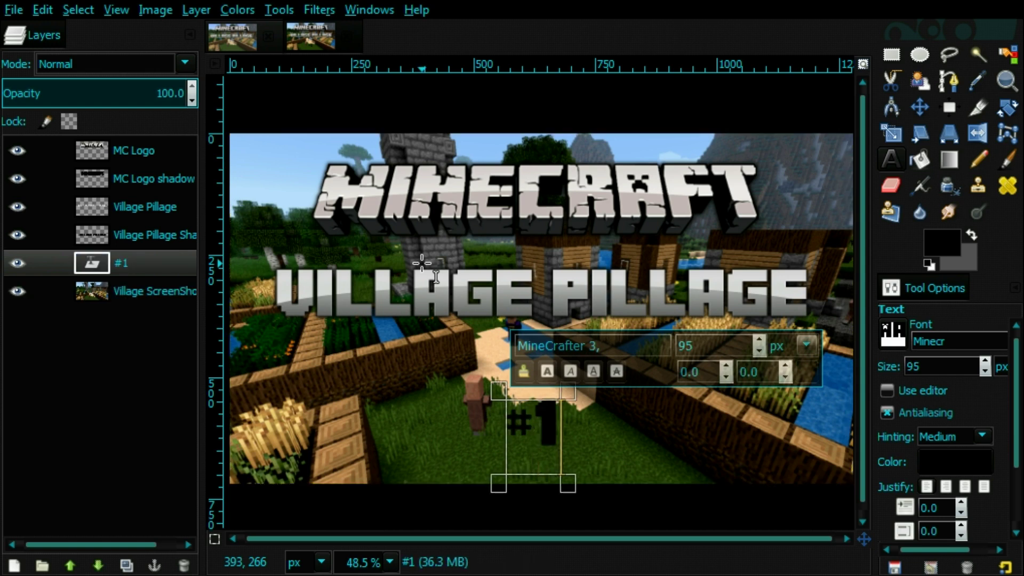
key(BackSpace)
key(BackSpace)
text(1)
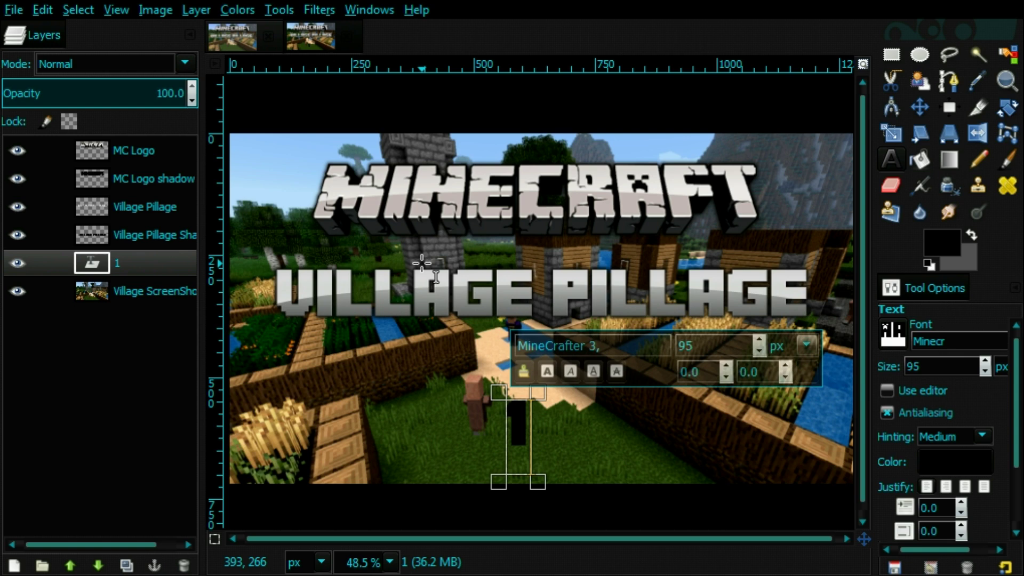
key(BackSpace)
text(#1)
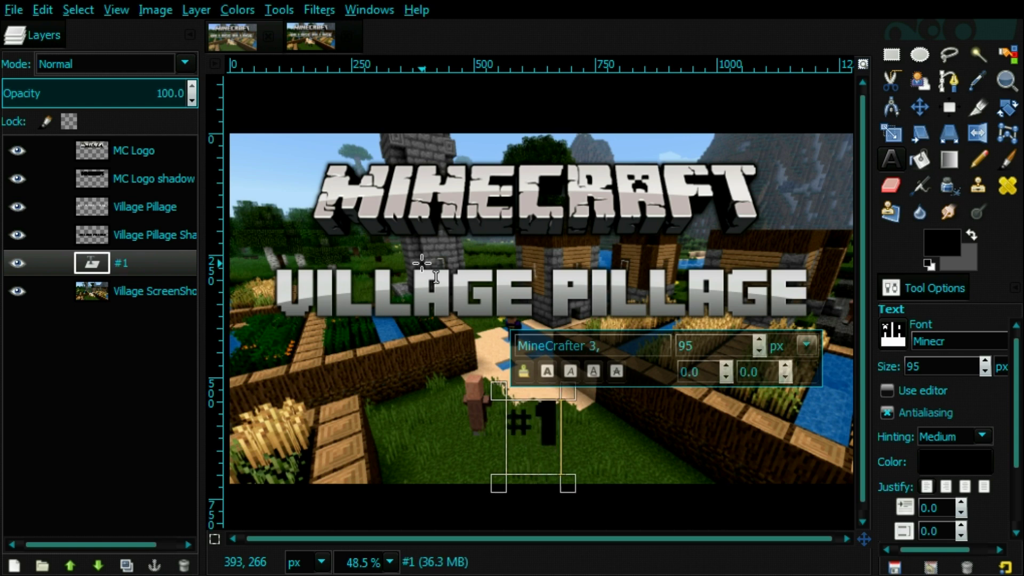
click(537, 431)
key(BackSpace)
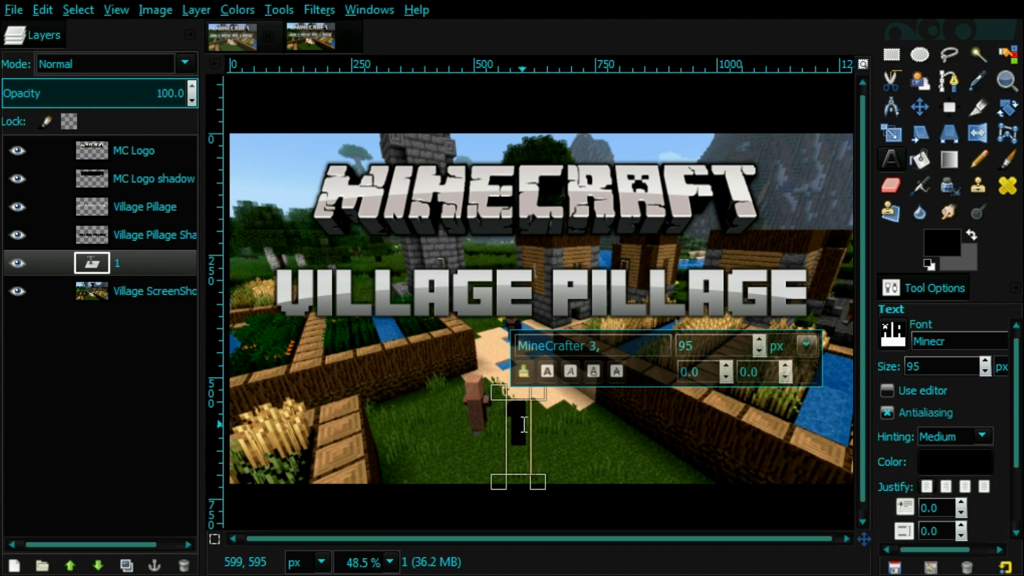
Step: Resize the '1' text to 210 px in the on-canvas editor
key(ctrl+a)
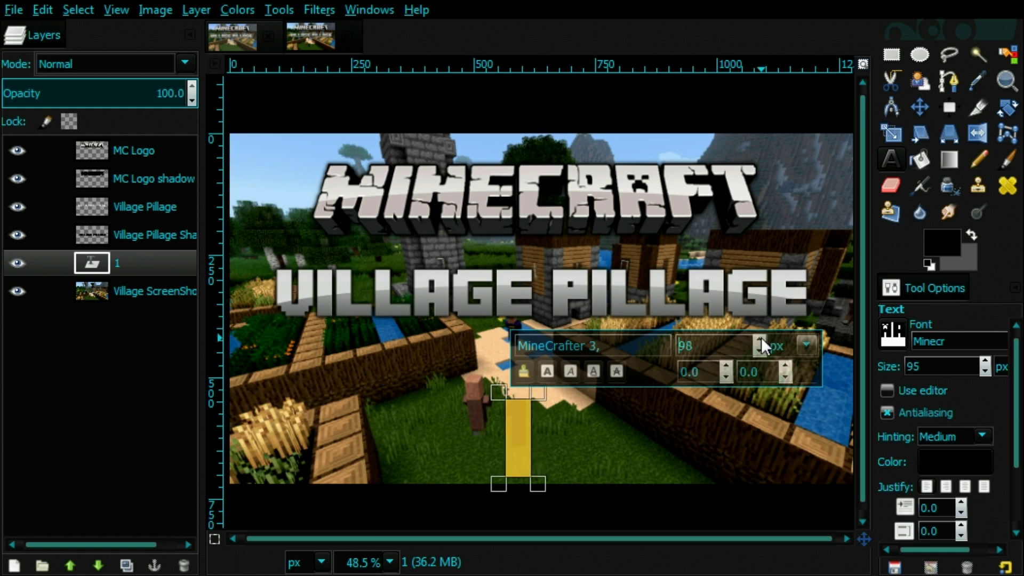
click(759, 340)
click(757, 350)
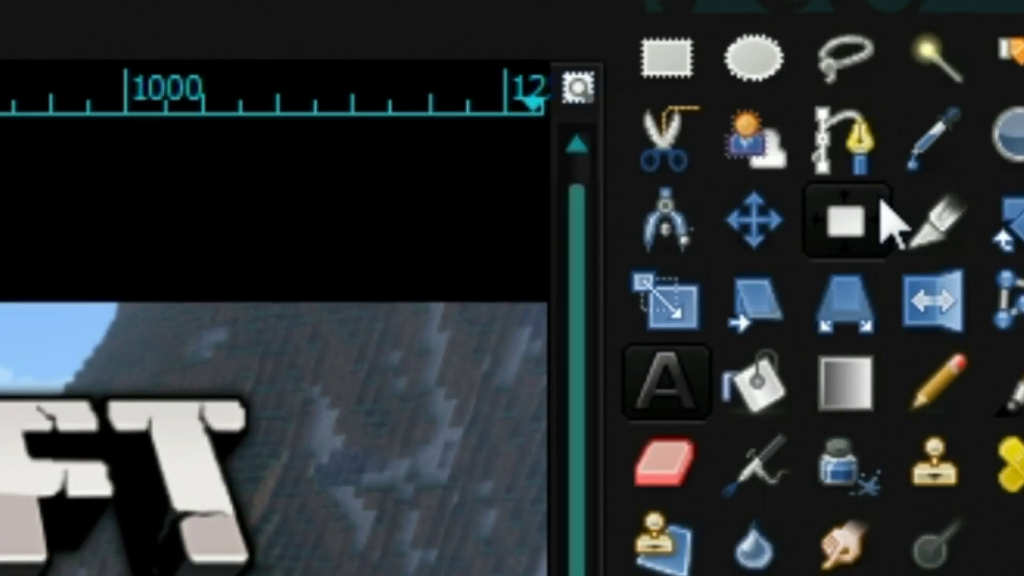
Step: Nudge the '1' layer upward and autocrop it tightly around the digit
click(914, 112)
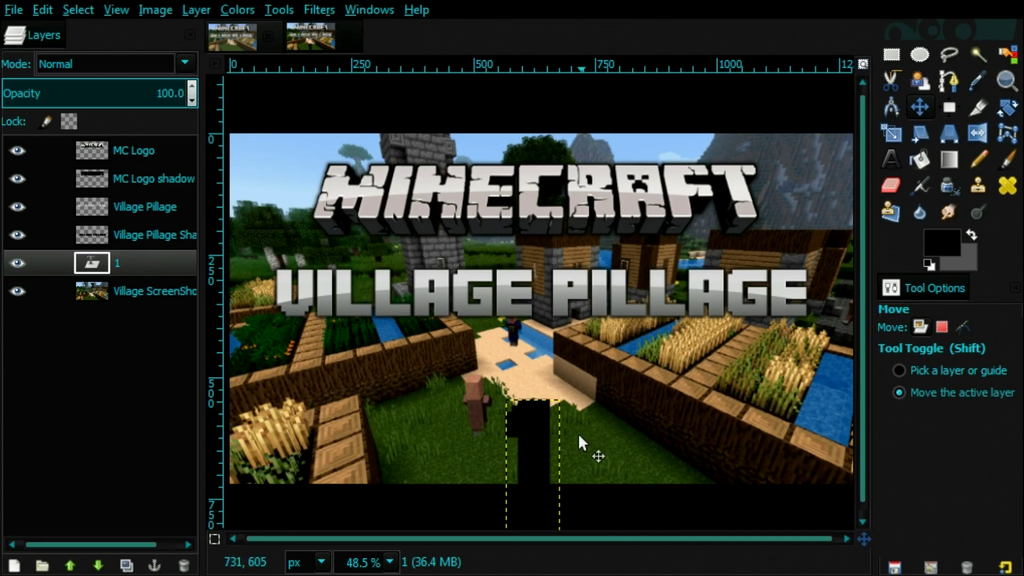
drag(546, 459, 557, 410)
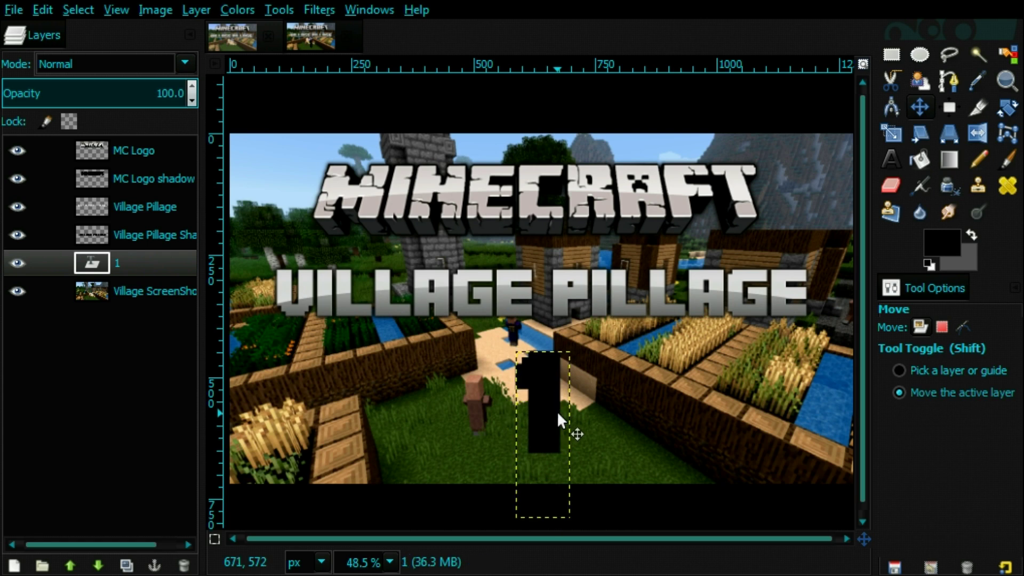
click(196, 9)
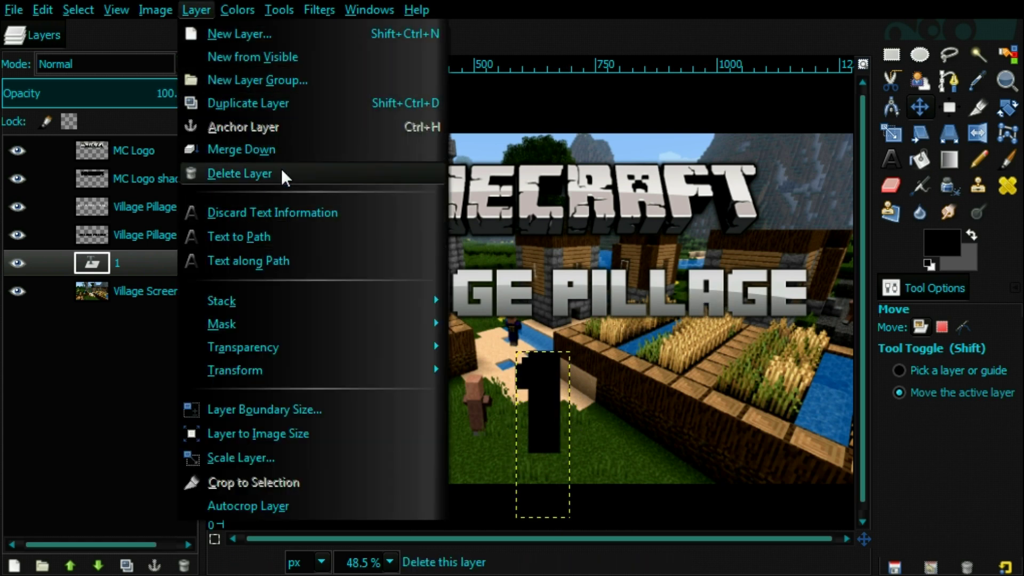
click(268, 506)
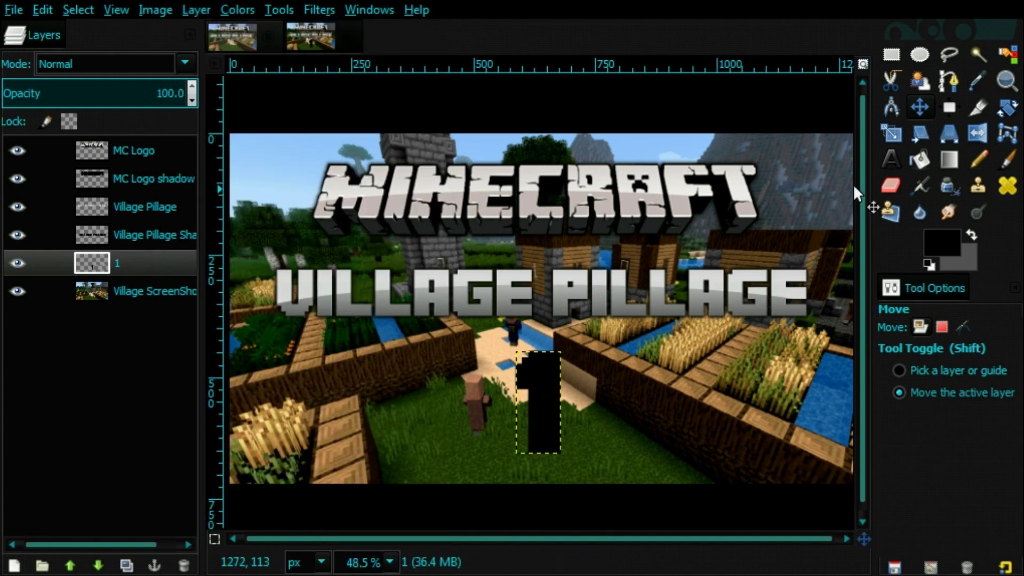
Step: Centre the '1' horizontally on the image, then make all layers visible again
click(949, 108)
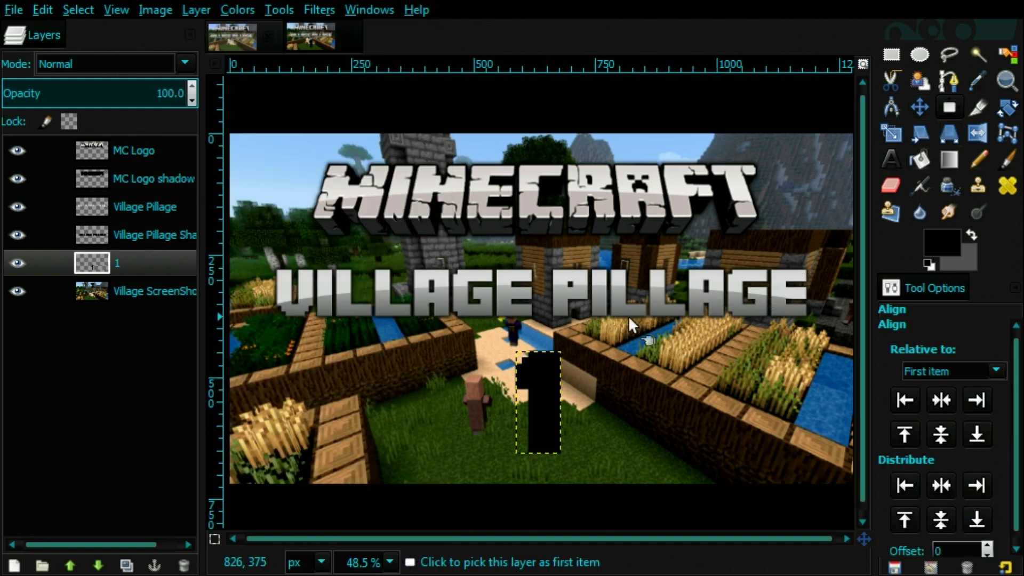
click(534, 400)
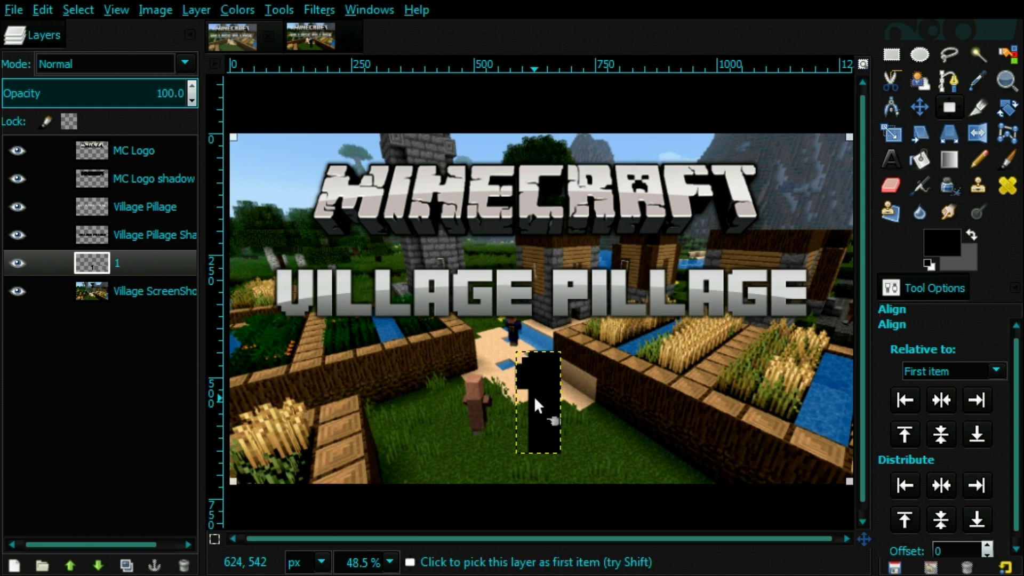
click(21, 291)
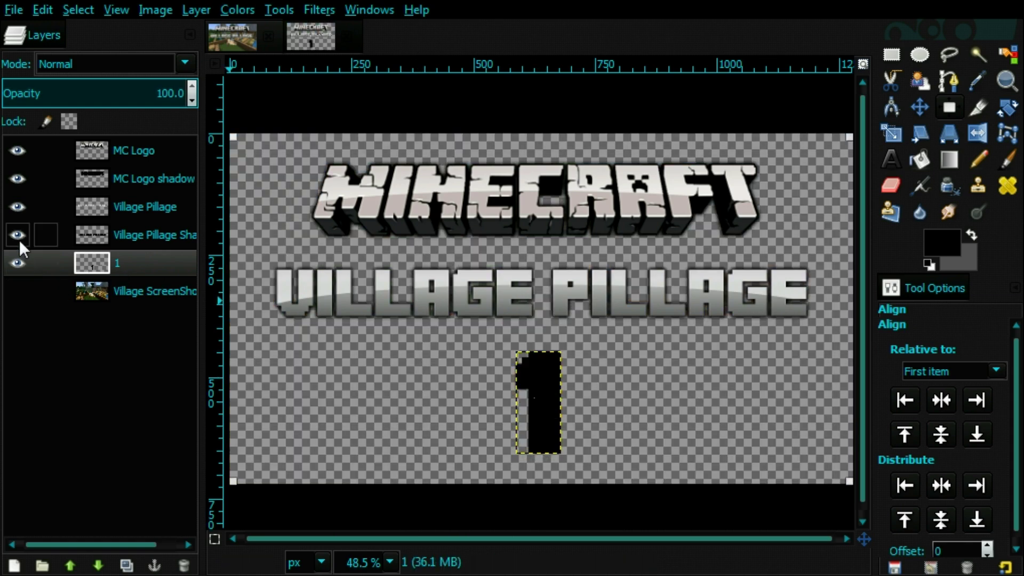
click(19, 235)
click(18, 206)
click(18, 179)
click(19, 157)
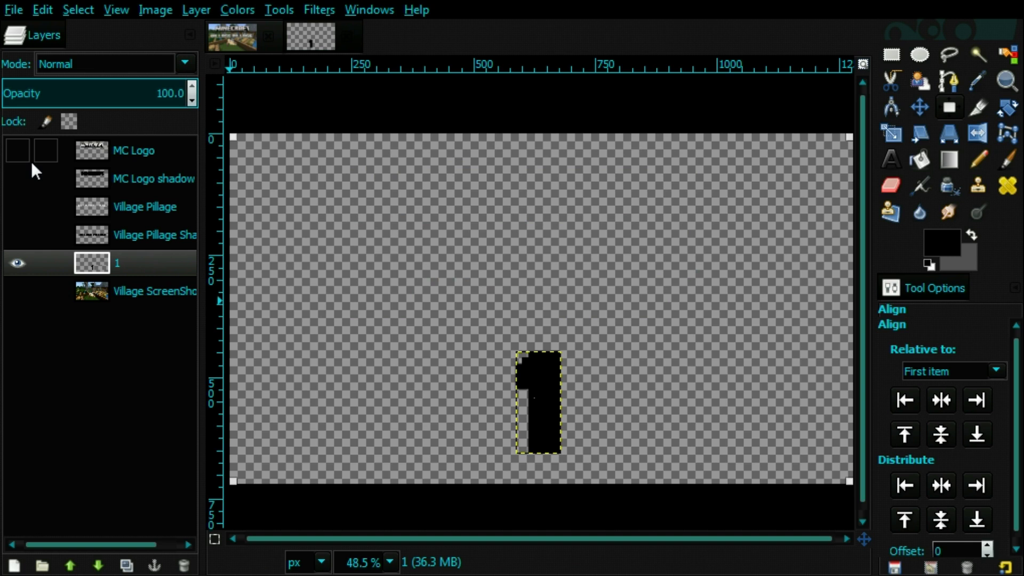
click(529, 395)
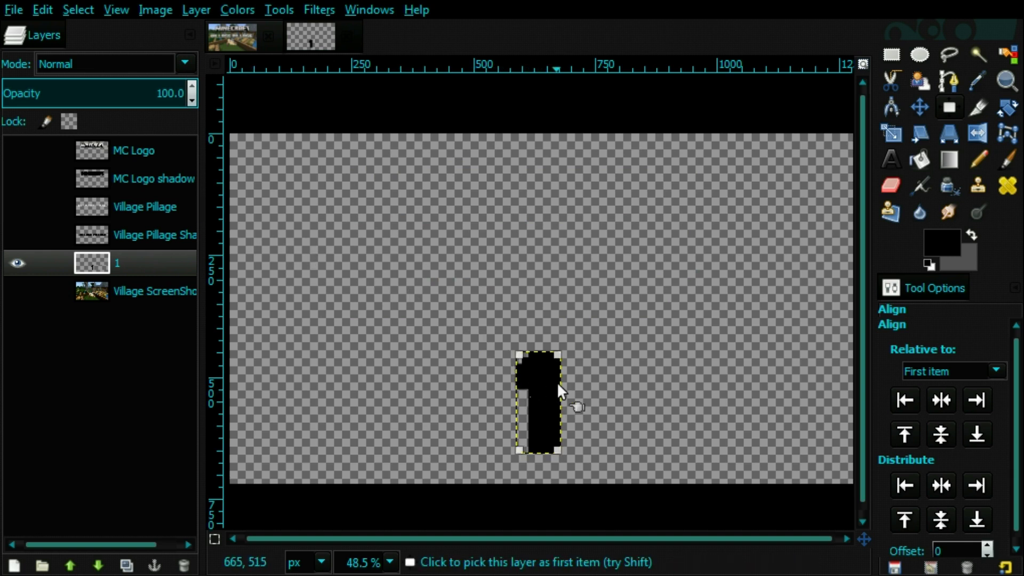
click(939, 401)
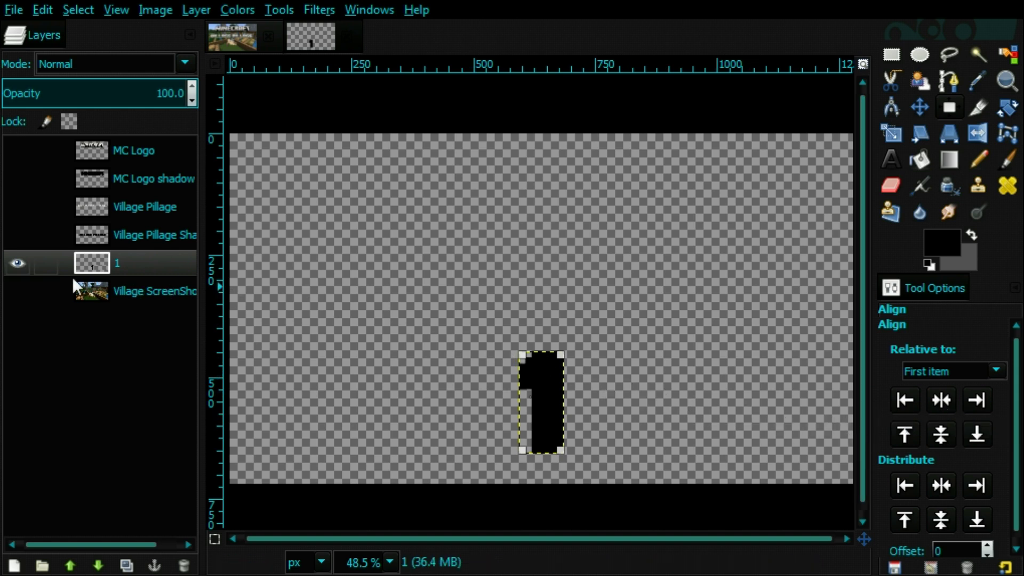
drag(24, 292, 19, 155)
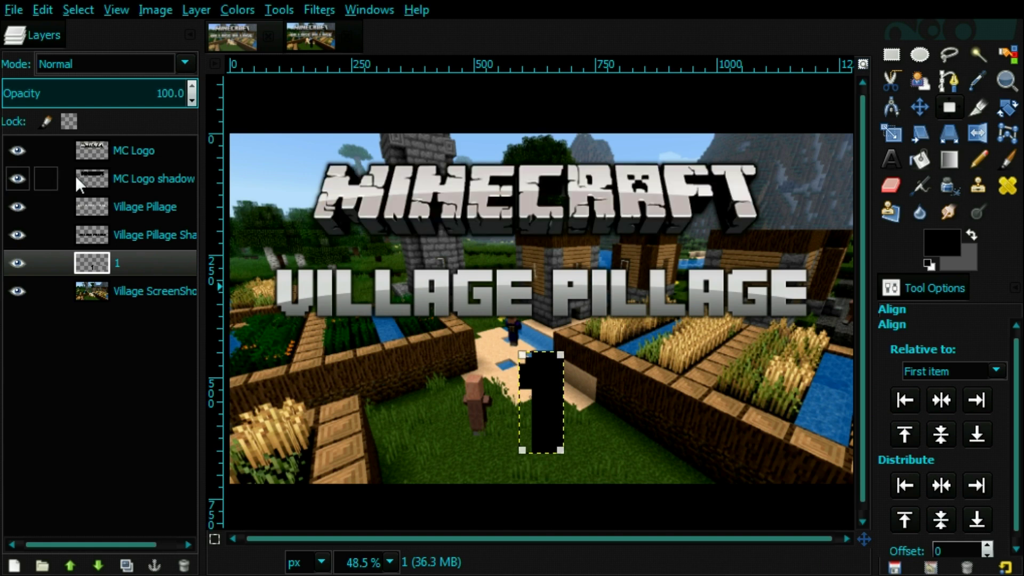
Step: Select the outline of the '1' layer with Alpha to Selection
click(916, 106)
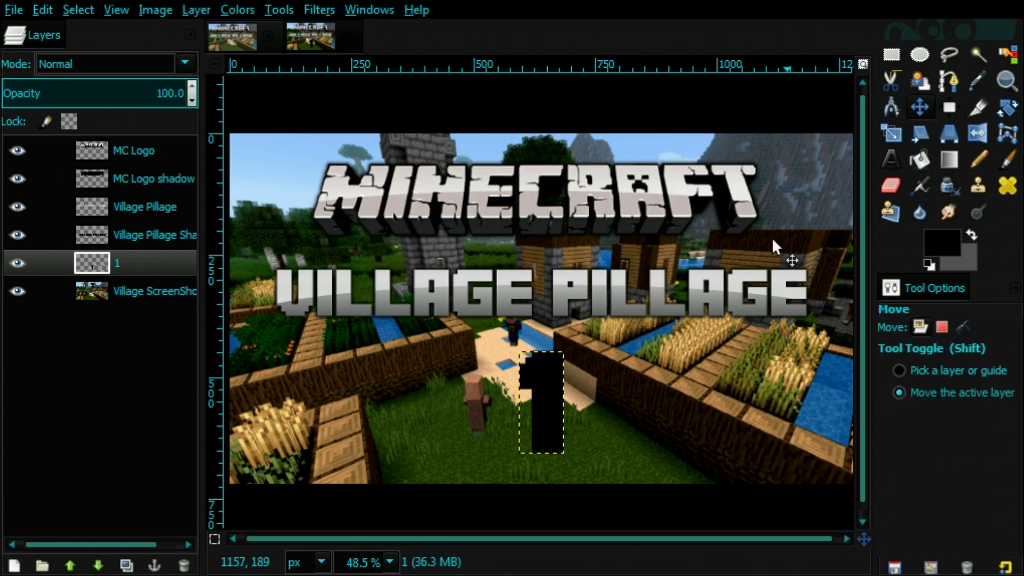
right_click(124, 263)
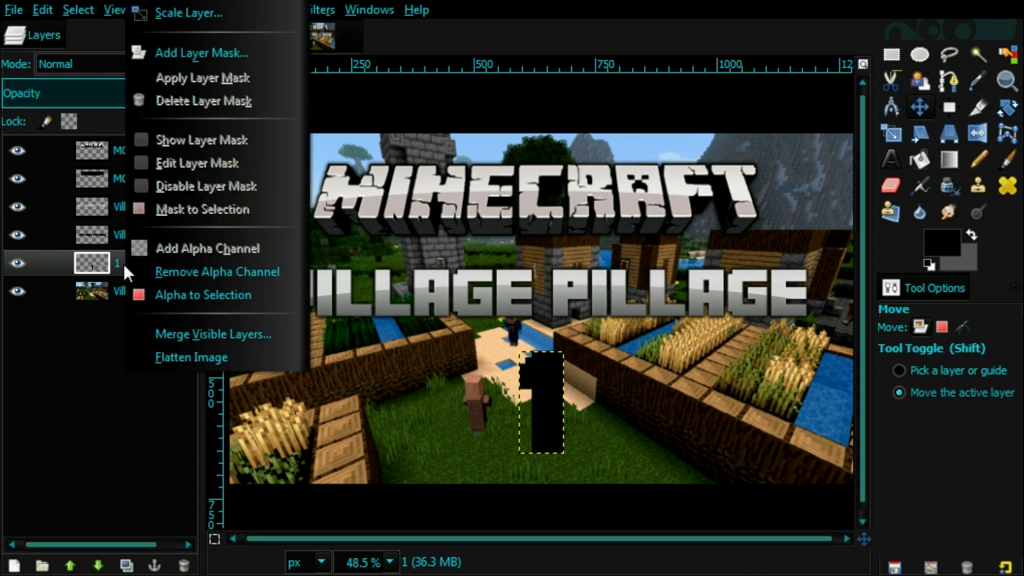
click(197, 292)
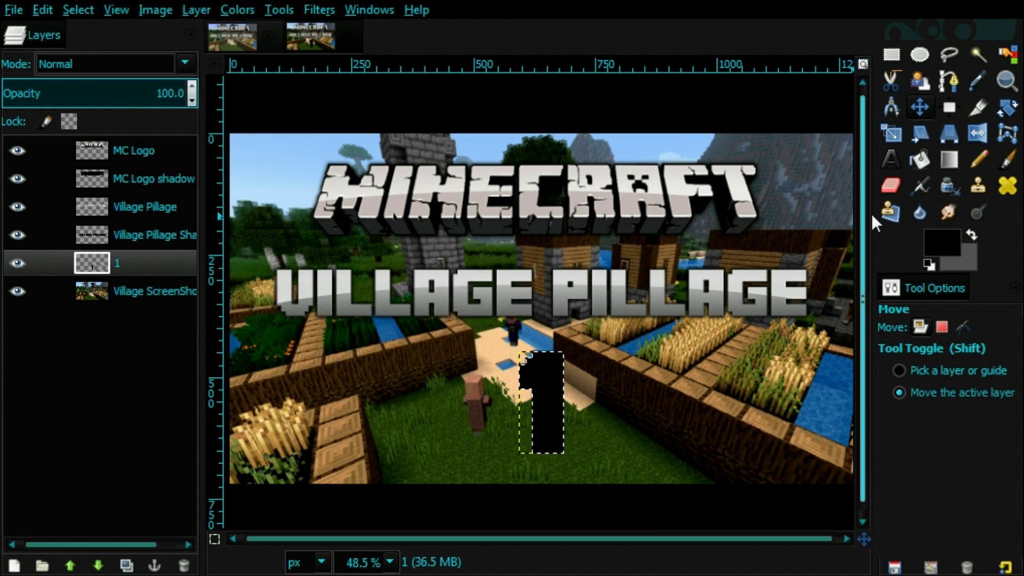
Step: Set the foreground colour to light grey and the background colour to dark grey
click(949, 242)
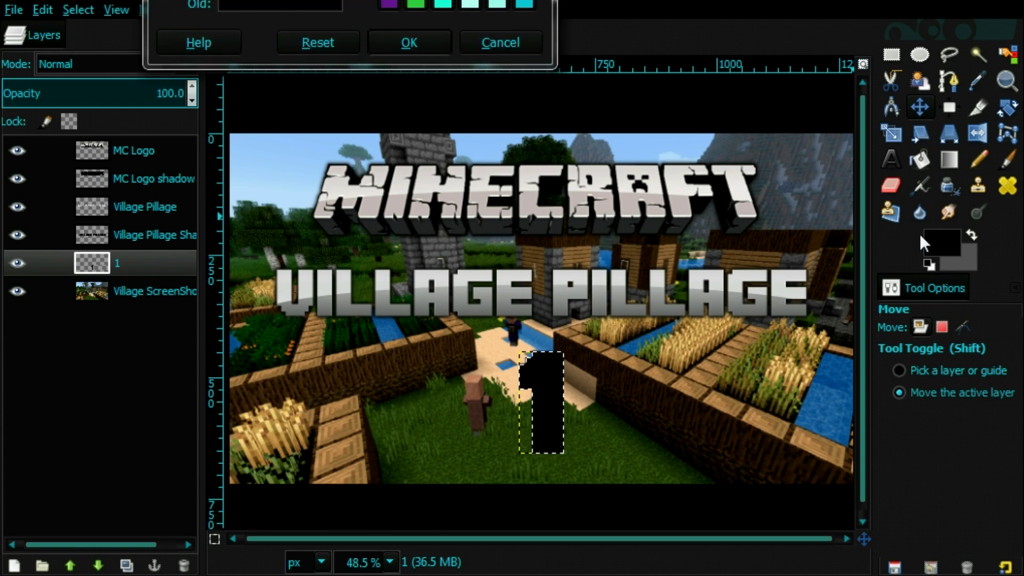
click(504, 4)
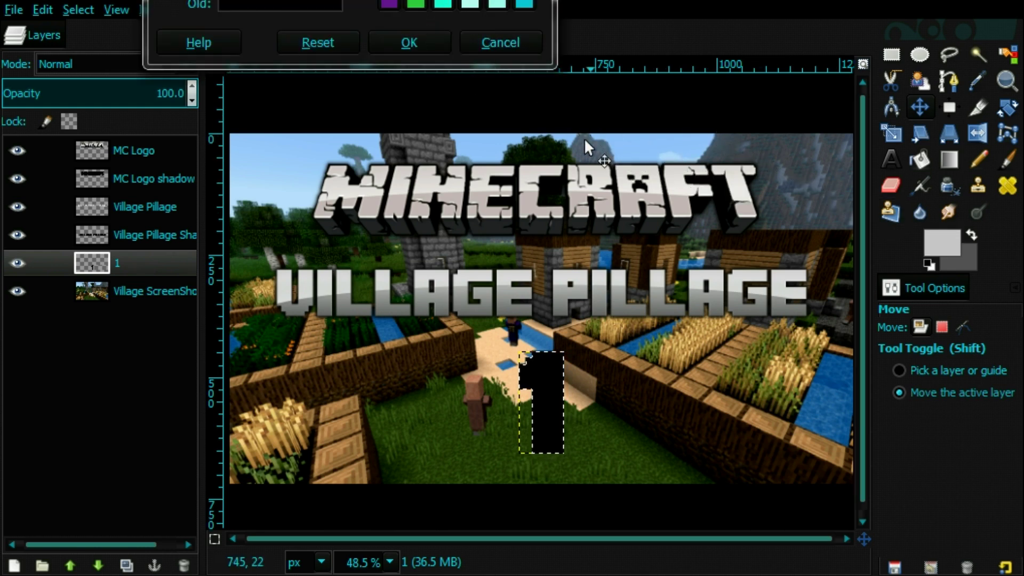
click(423, 42)
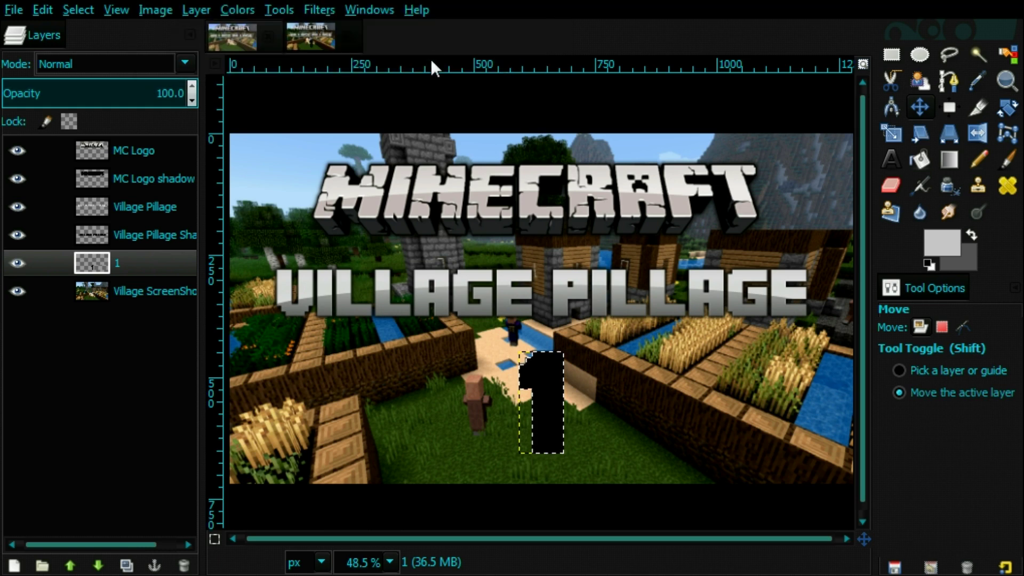
click(932, 250)
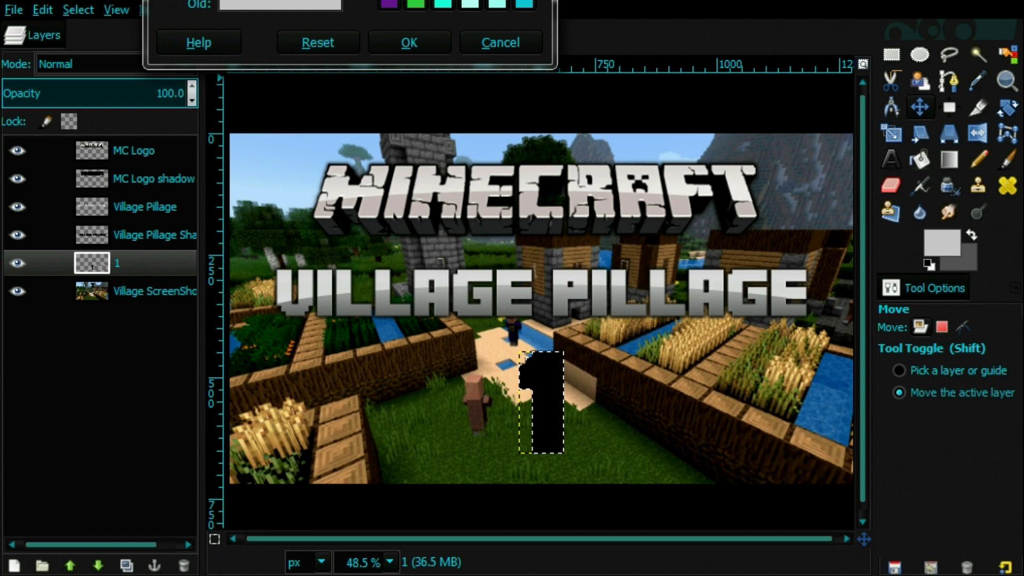
click(409, 42)
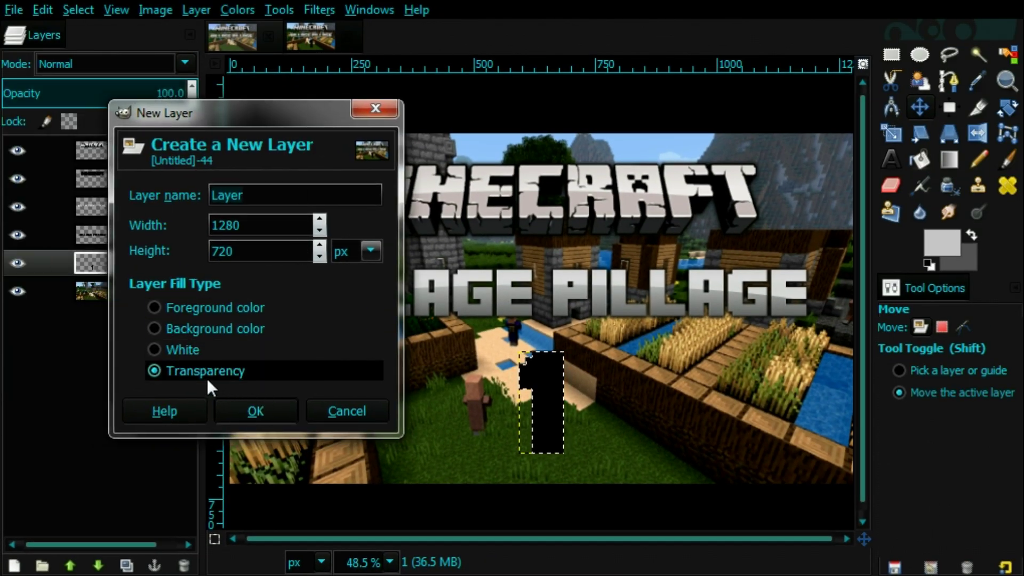
Step: Add a new transparent layer and drag a grey gradient through the '1' at opacity 100
click(256, 409)
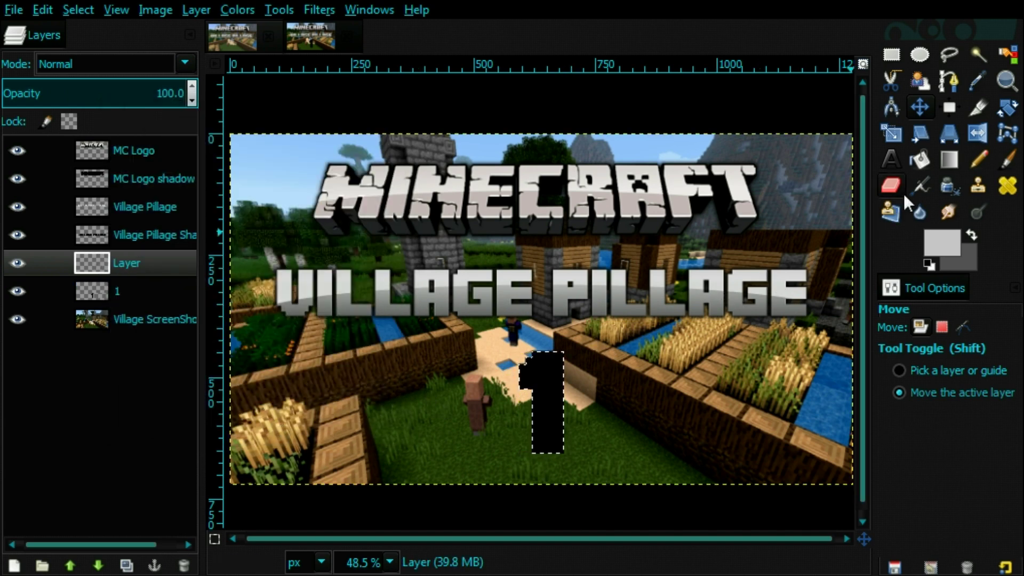
click(948, 159)
drag(548, 421, 548, 380)
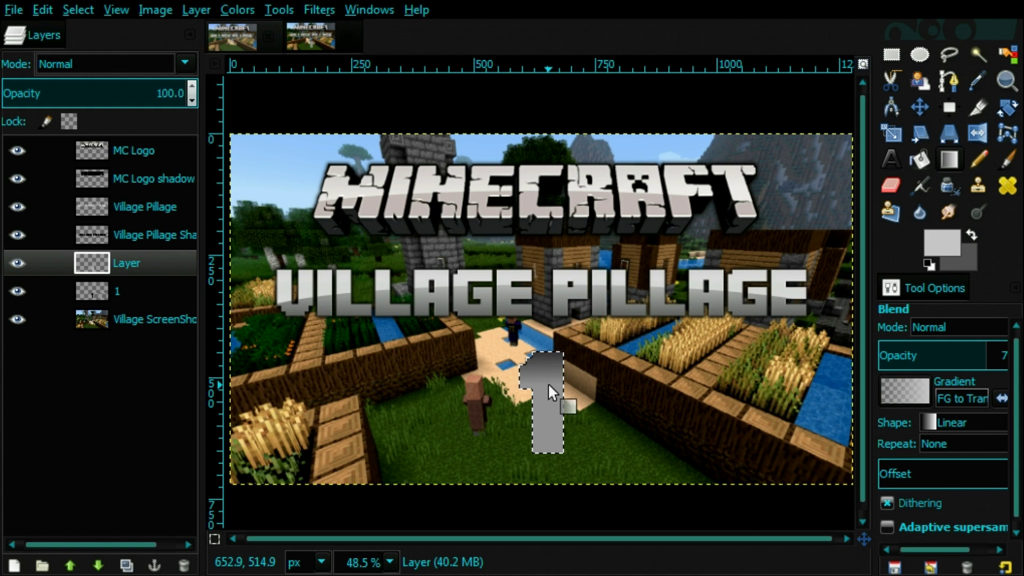
drag(548, 420, 548, 385)
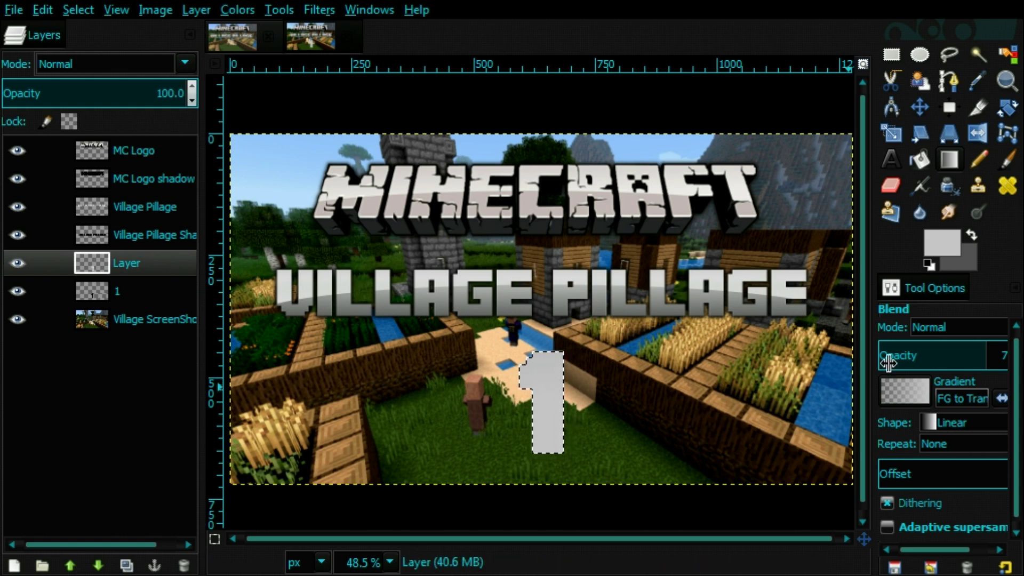
drag(874, 354, 841, 414)
drag(975, 303, 1015, 303)
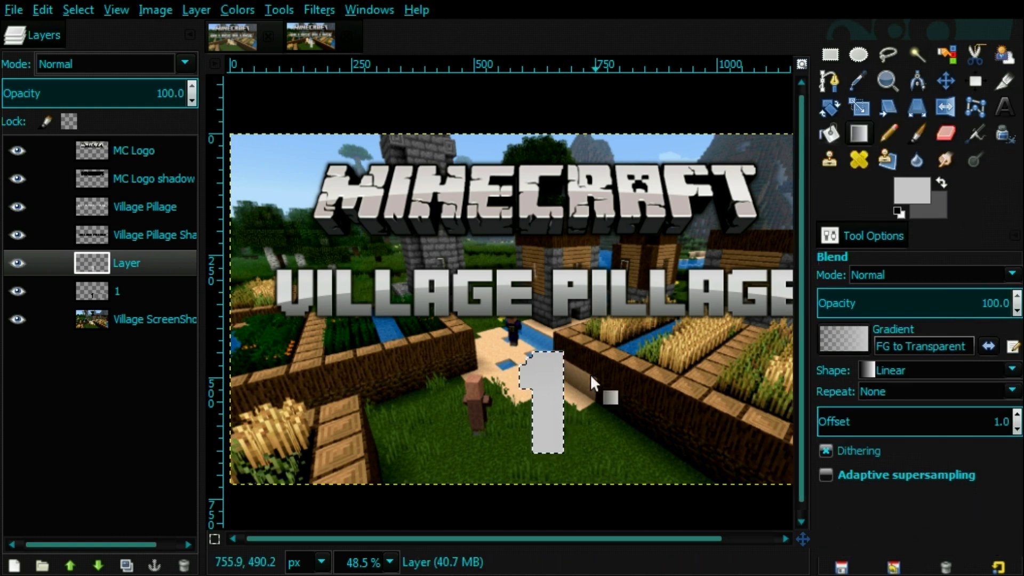
drag(567, 304, 549, 446)
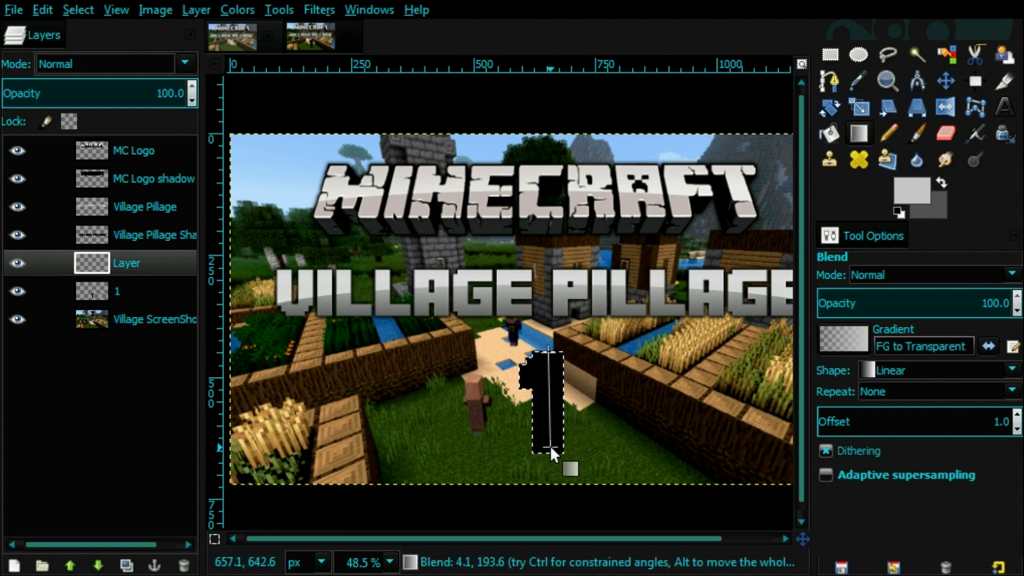
Step: Hide the black '1' layer and refill the '1' with an FG to BG (RGB) light-to-dark gradient
click(18, 291)
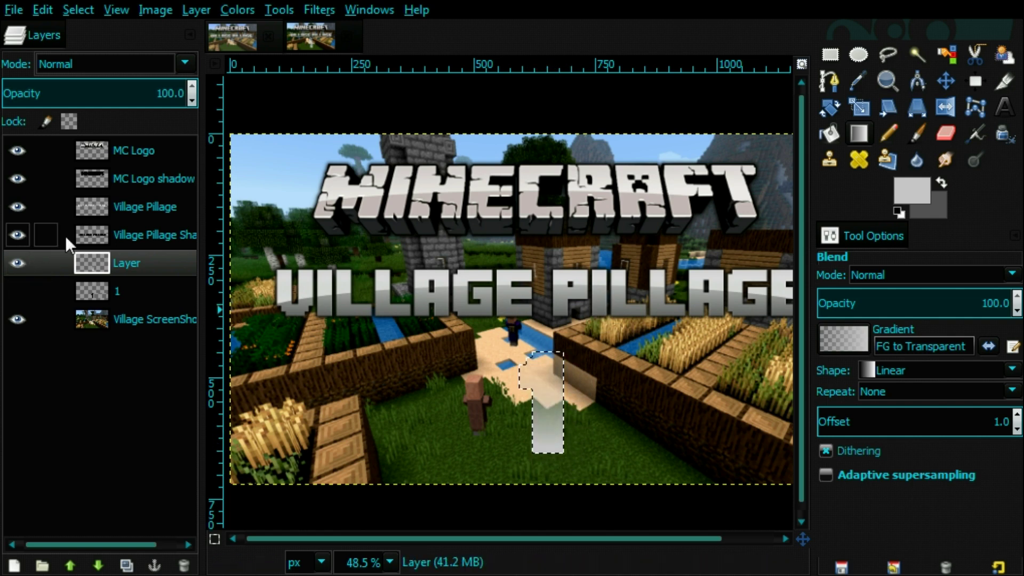
click(849, 344)
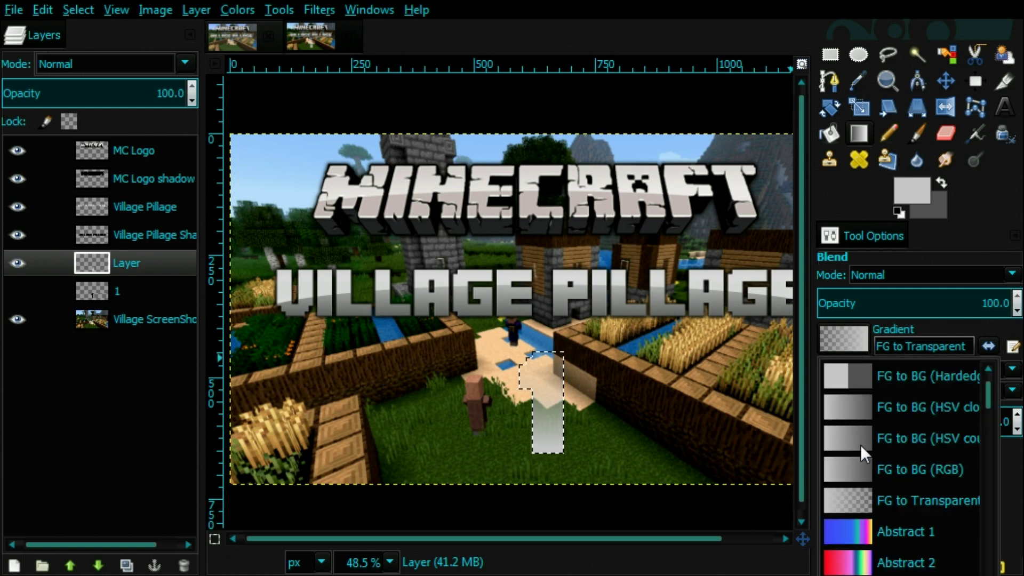
click(884, 467)
drag(550, 367, 552, 379)
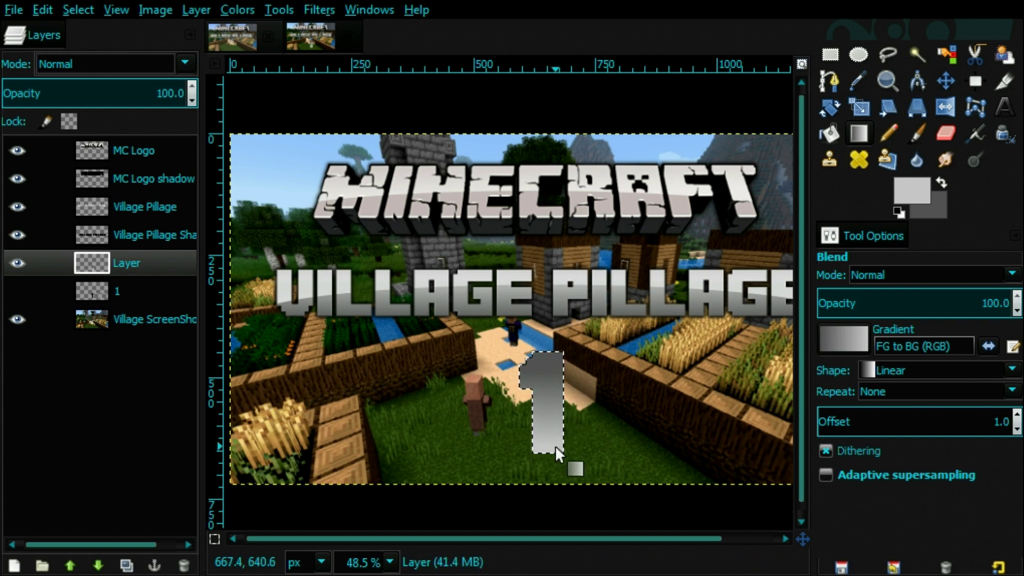
drag(555, 446, 551, 392)
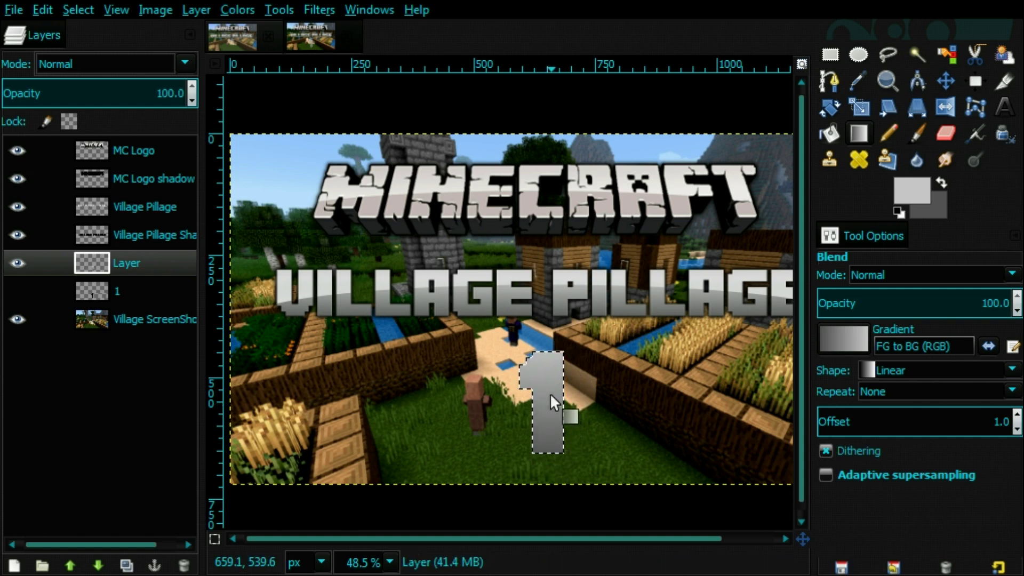
drag(905, 196, 532, 243)
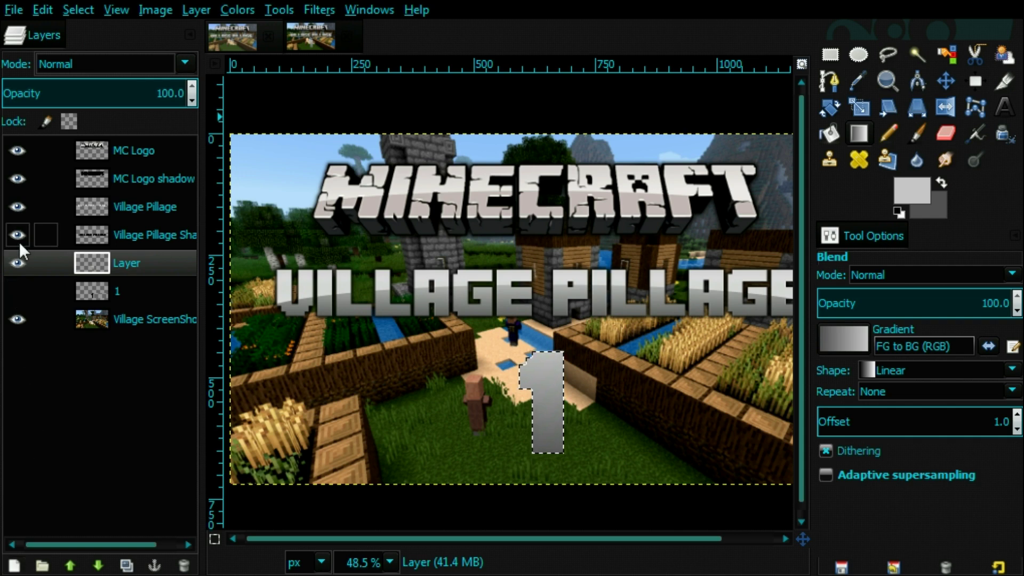
Step: Add another new layer and grow the '1' selection by 2 px
key(shift+ctrl+n)
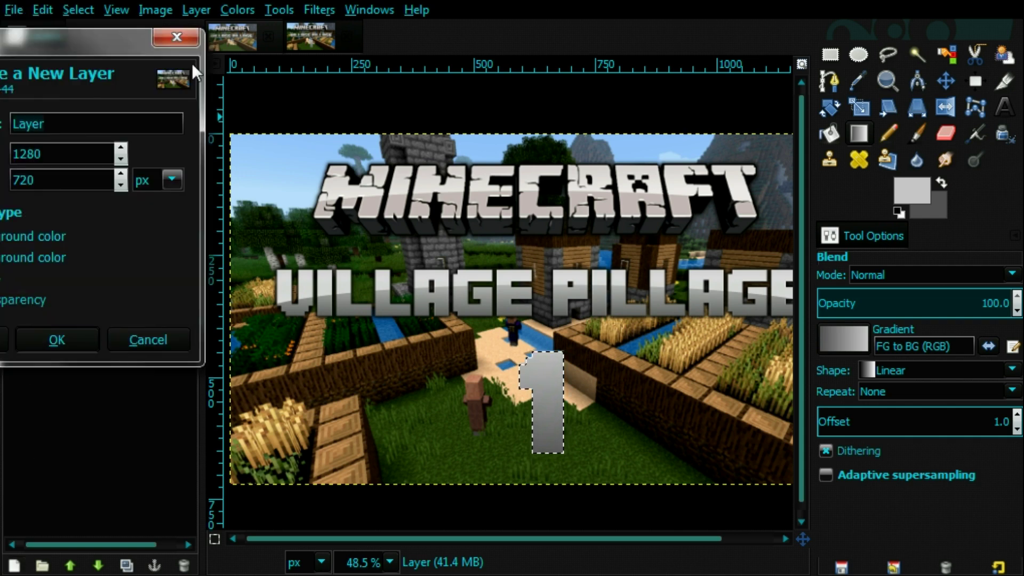
click(231, 392)
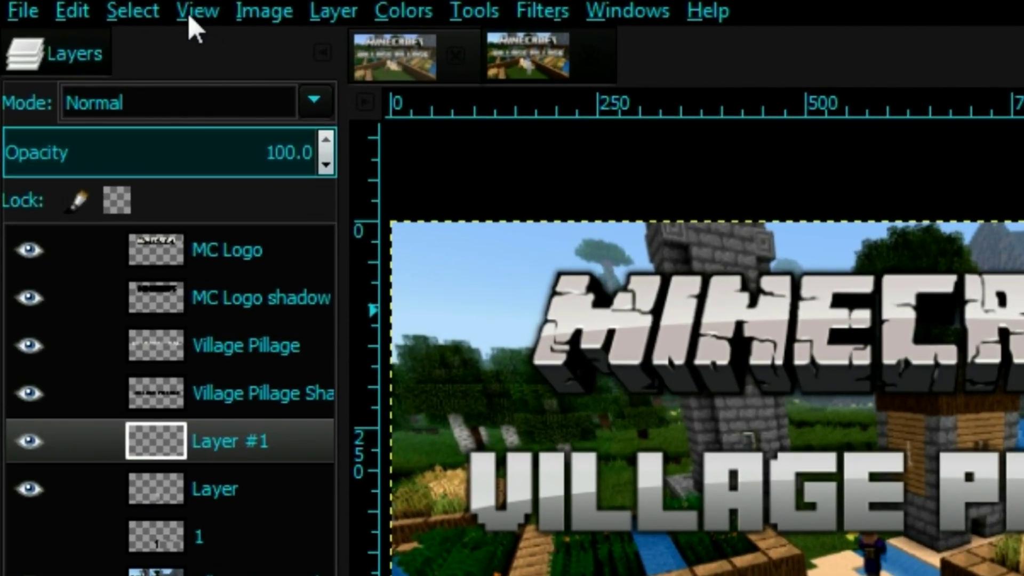
click(88, 10)
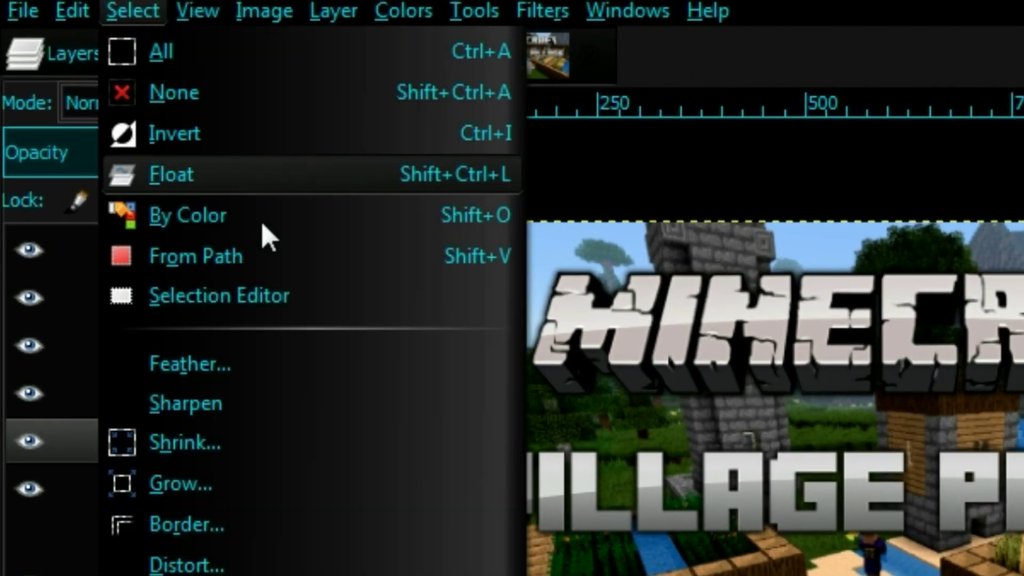
click(261, 493)
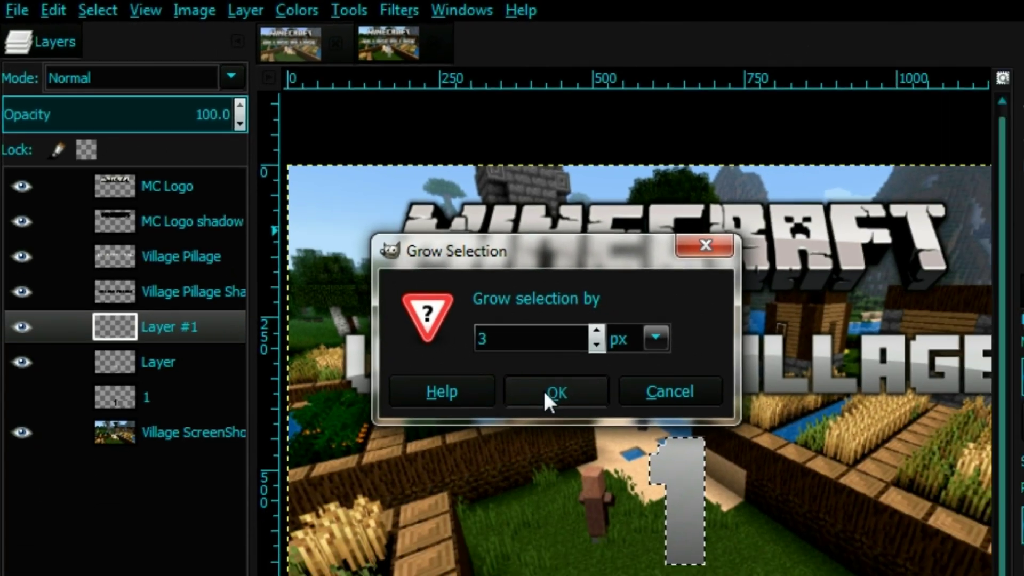
click(743, 533)
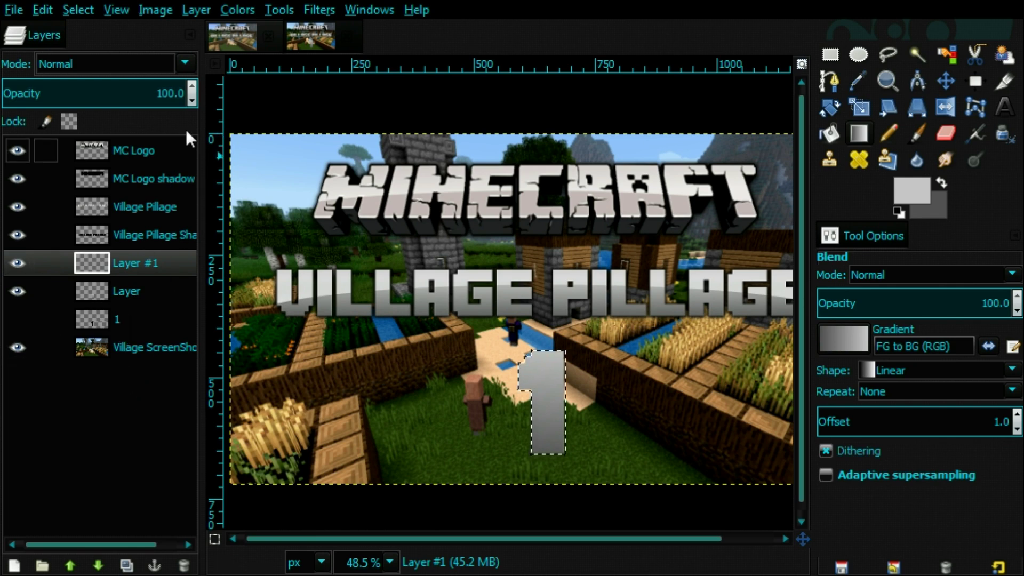
Step: Bucket-fill the grown selection with black as the foreground colour
click(828, 133)
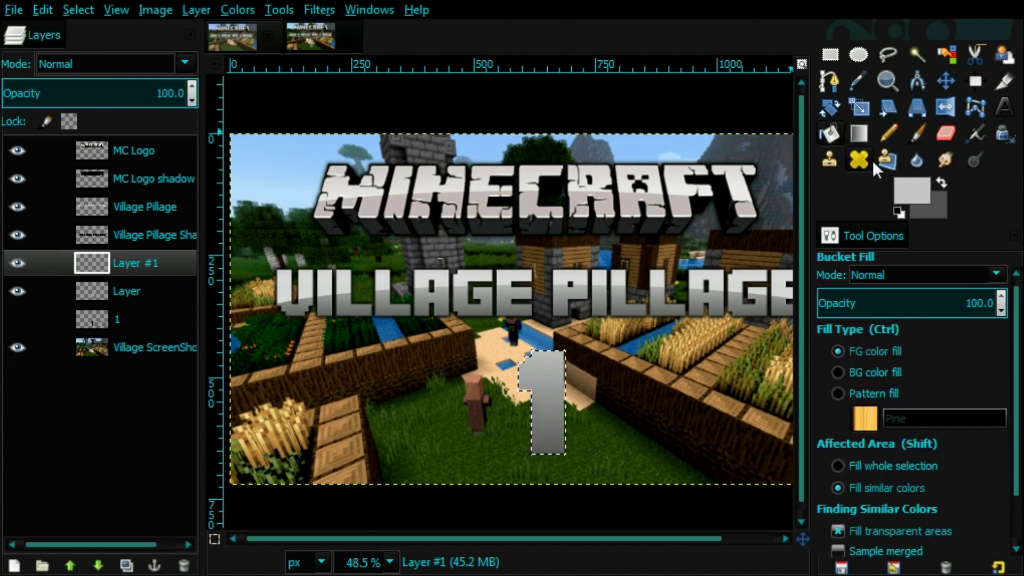
click(911, 190)
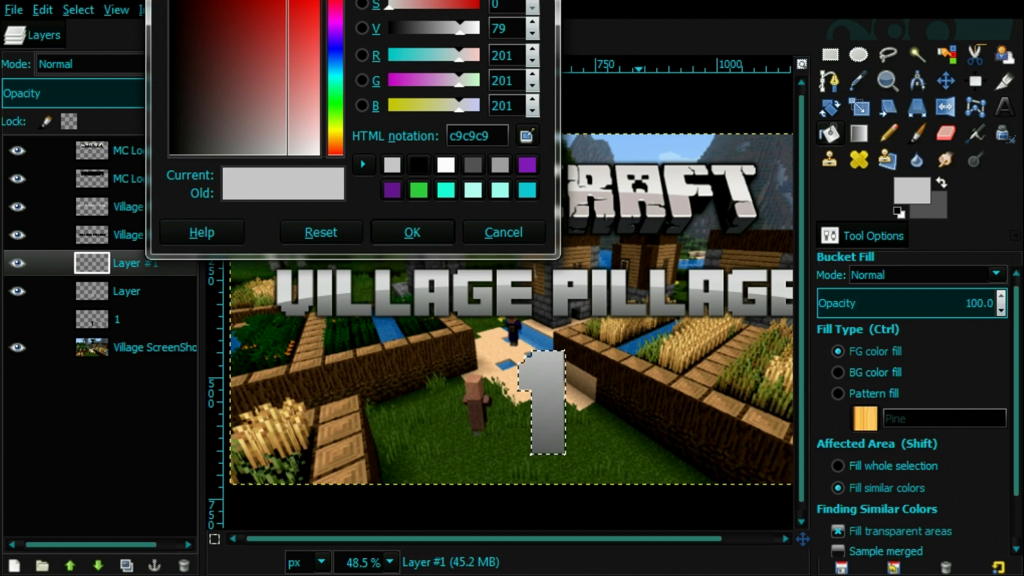
click(426, 217)
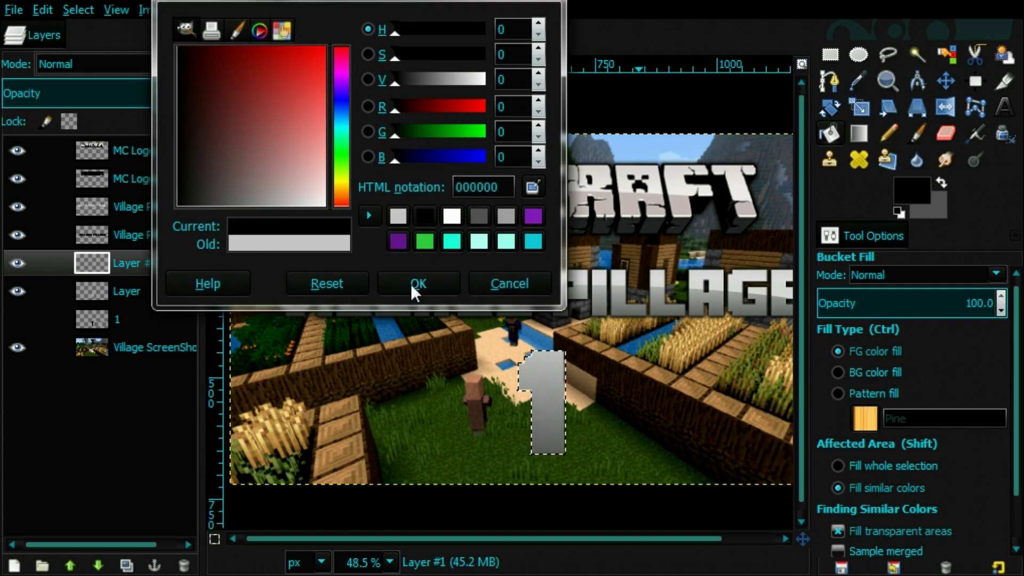
click(411, 285)
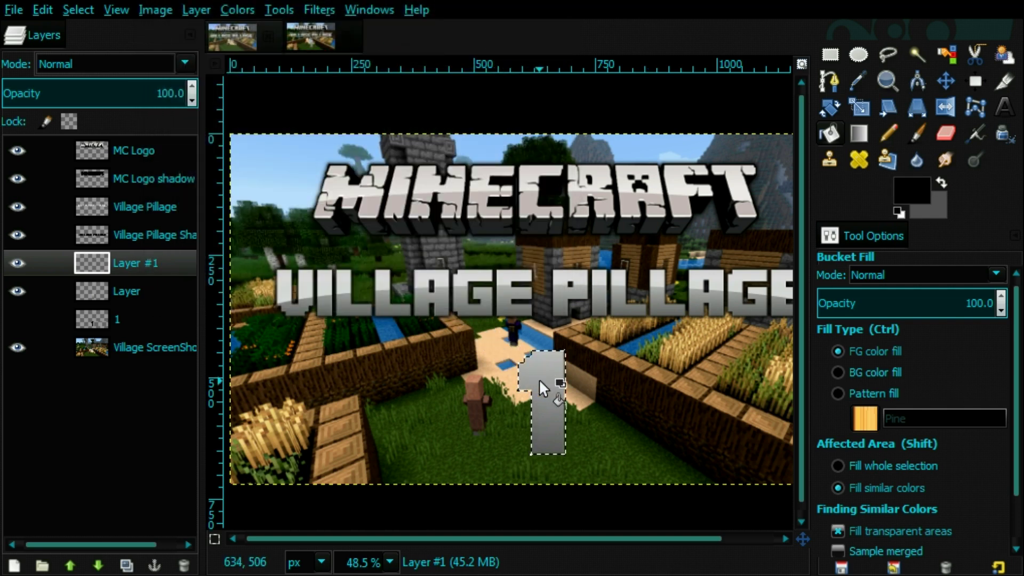
click(539, 380)
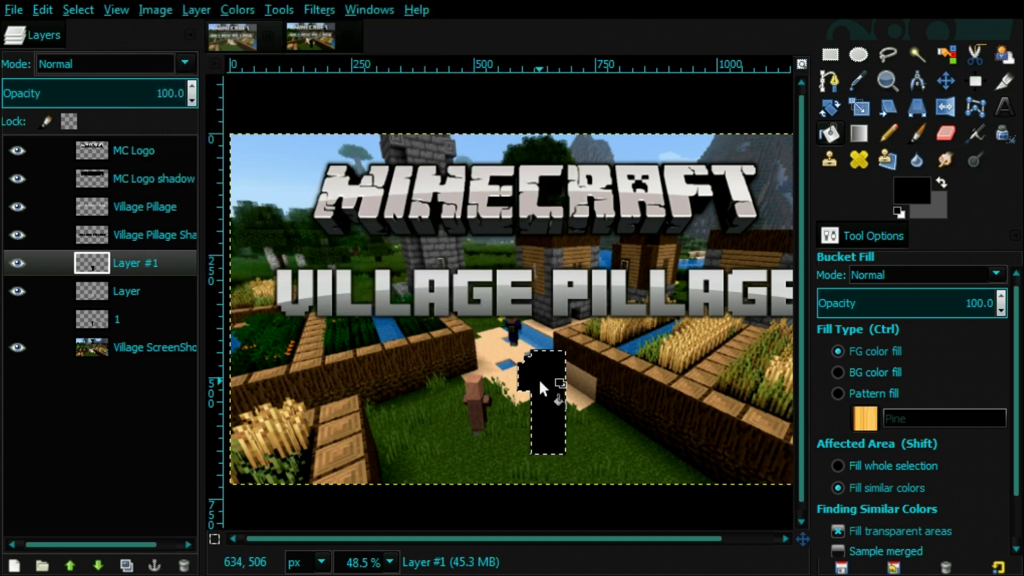
Step: Clear the selection and lower Layer #1 beneath the gradient layer
click(87, 11)
click(107, 59)
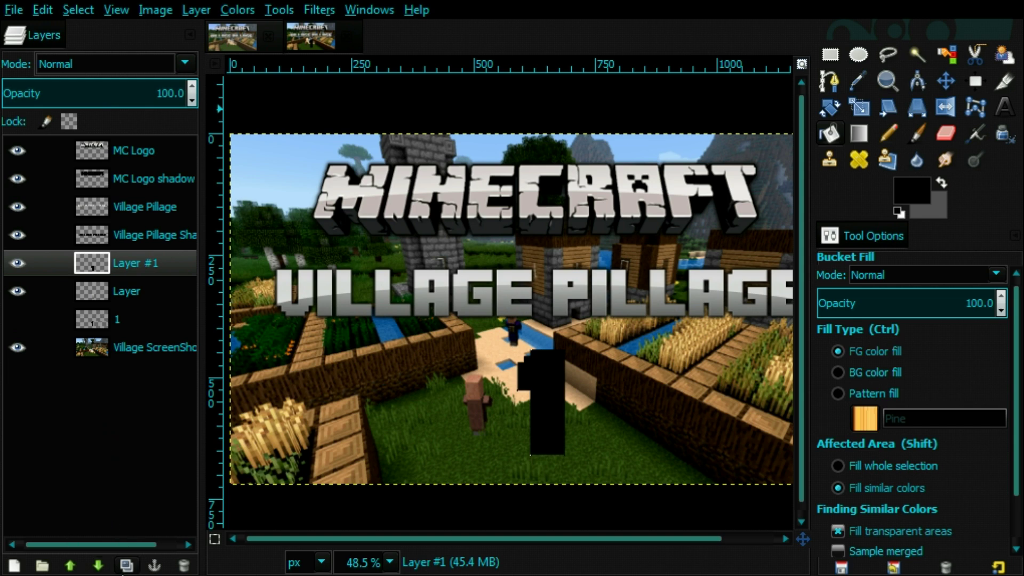
click(98, 565)
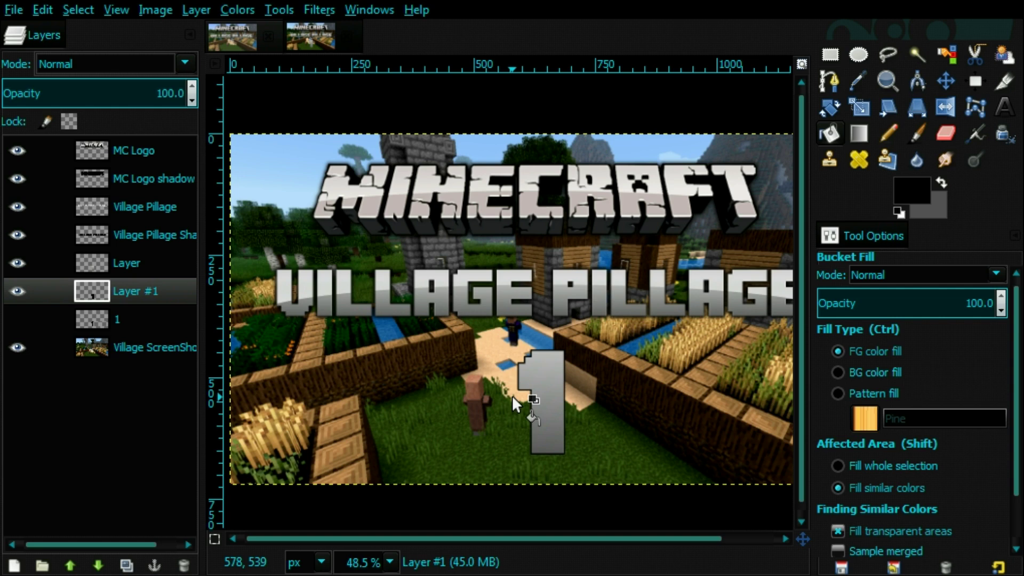
ctrl+scroll(559, 396, up, 4)
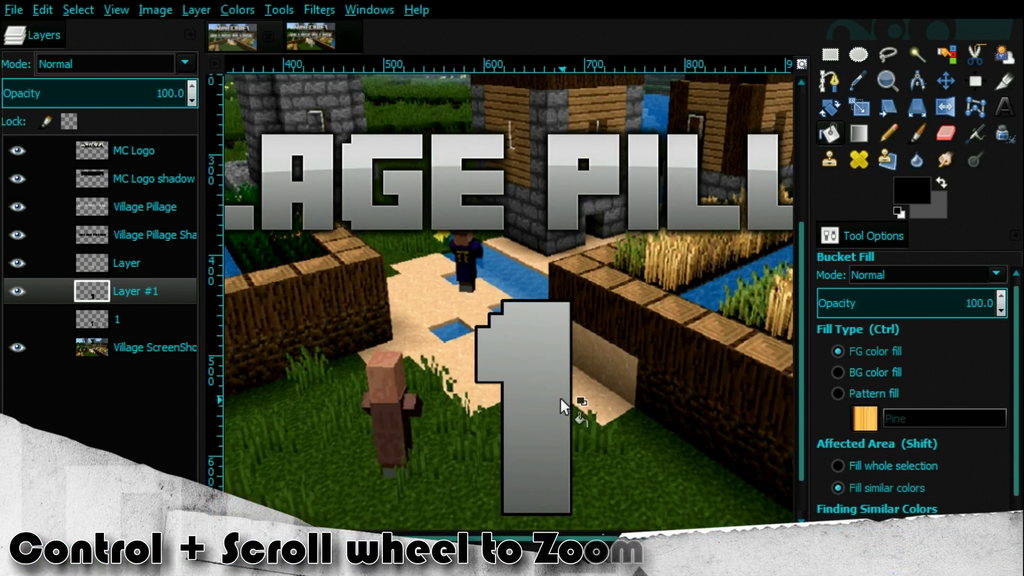
ctrl+scroll(557, 386, up, 2)
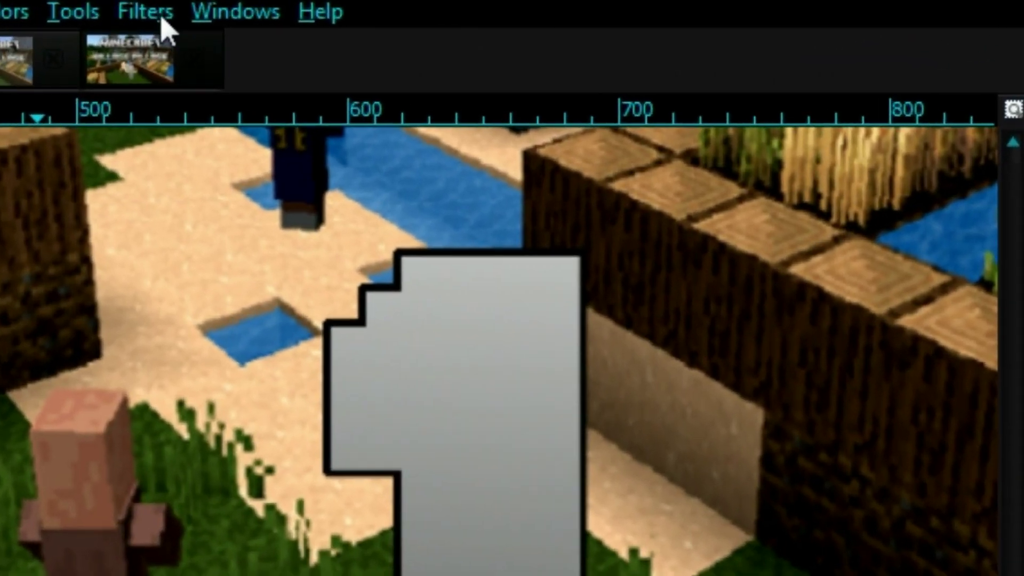
Step: Open Gaussian Blur and toggle the outline layer's visibility to compare
click(326, 11)
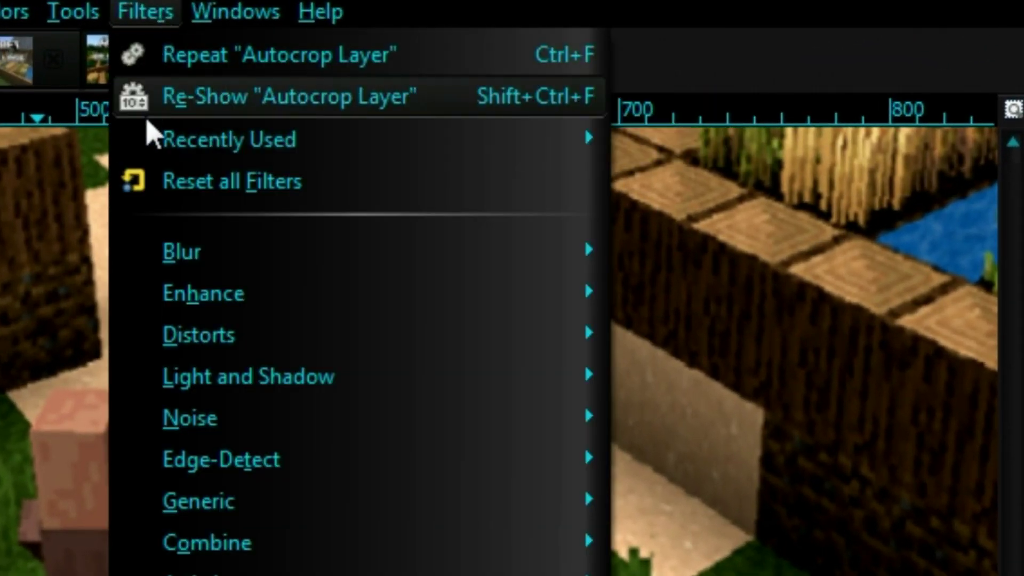
mouse_move(191, 262)
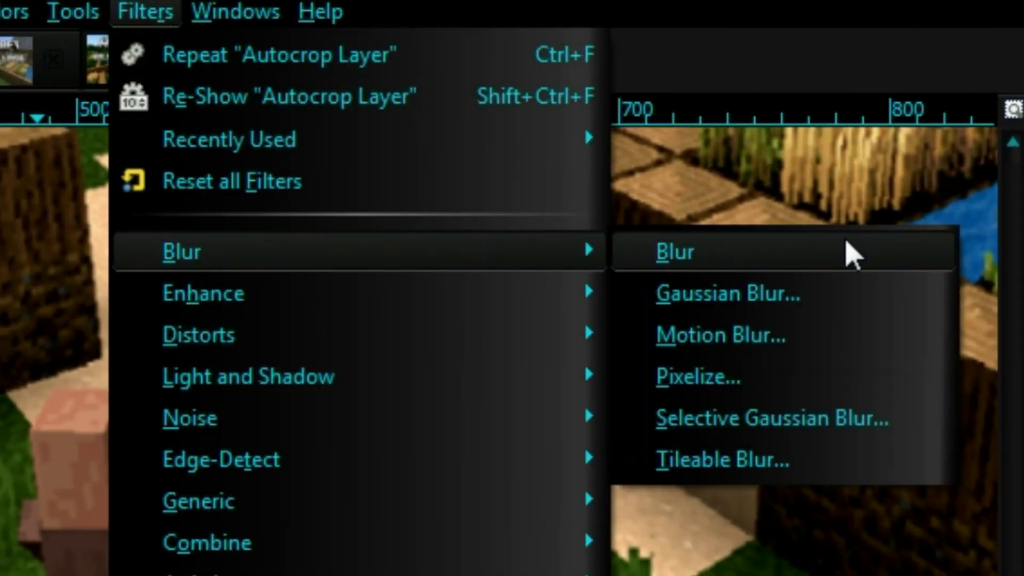
click(829, 310)
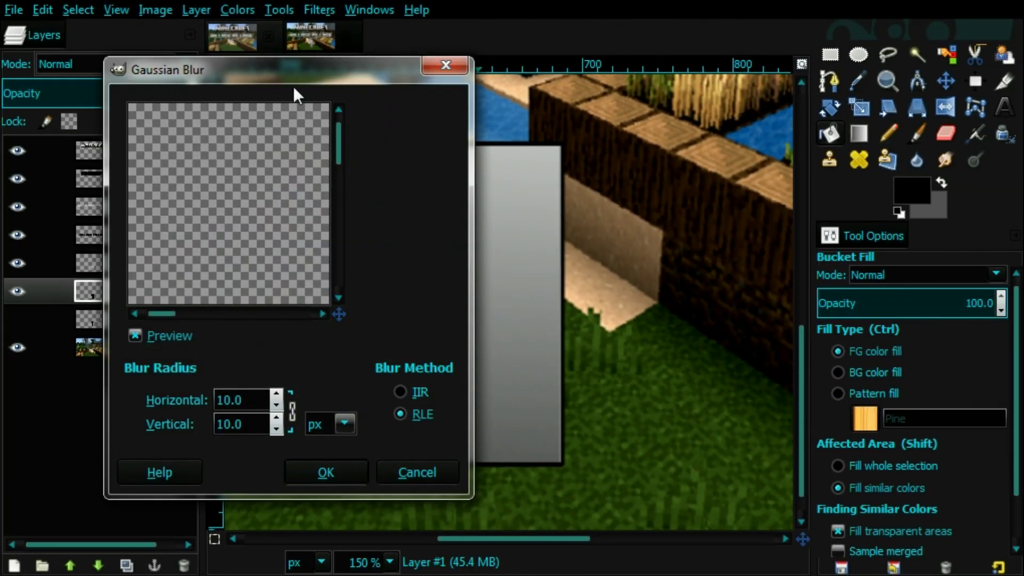
drag(294, 80, 470, 79)
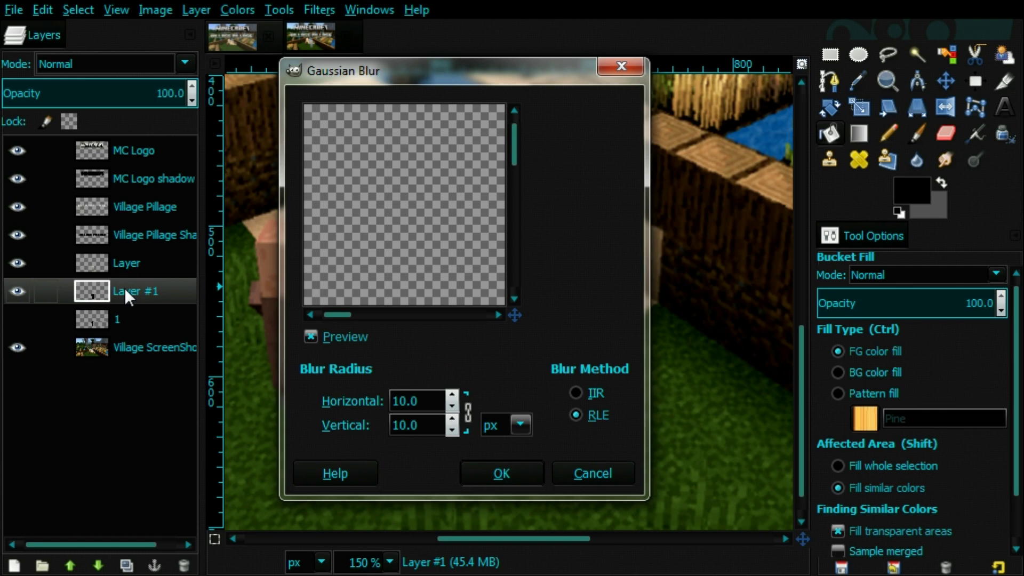
click(16, 290)
click(18, 290)
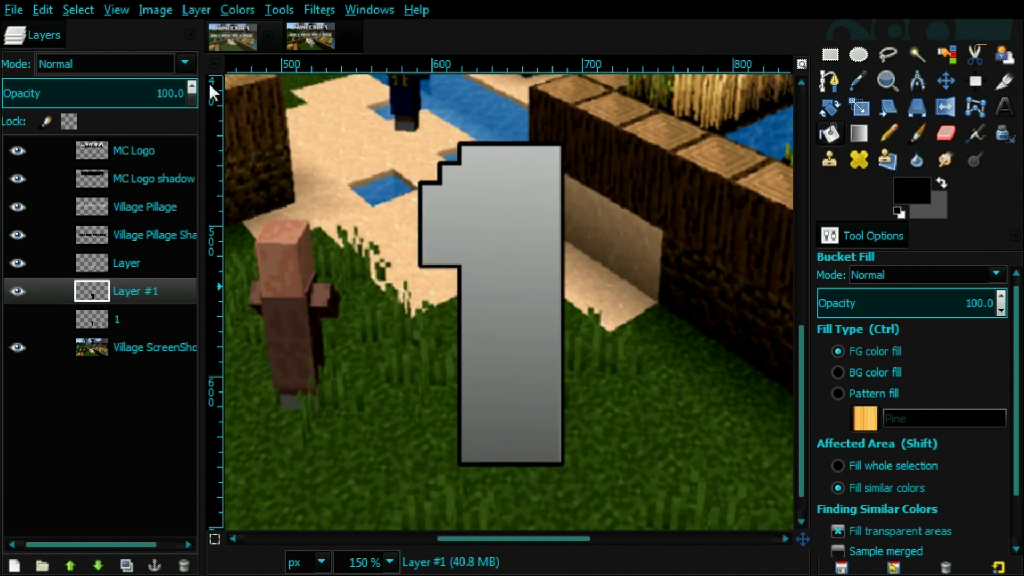
Step: Apply a 10 px Gaussian Blur to the black outline on Layer #1
click(322, 14)
mouse_move(492, 143)
click(613, 161)
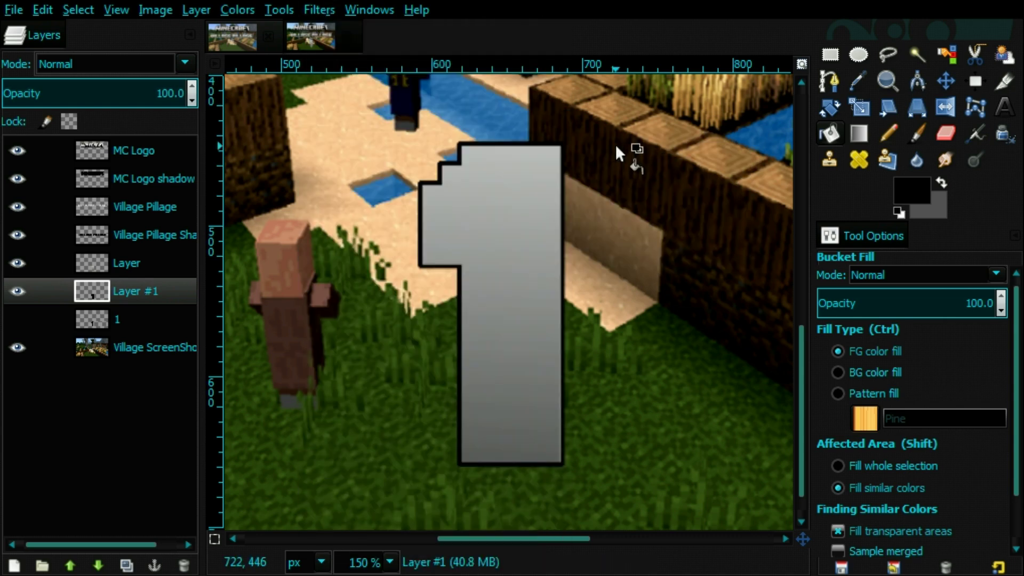
drag(350, 72, 858, 66)
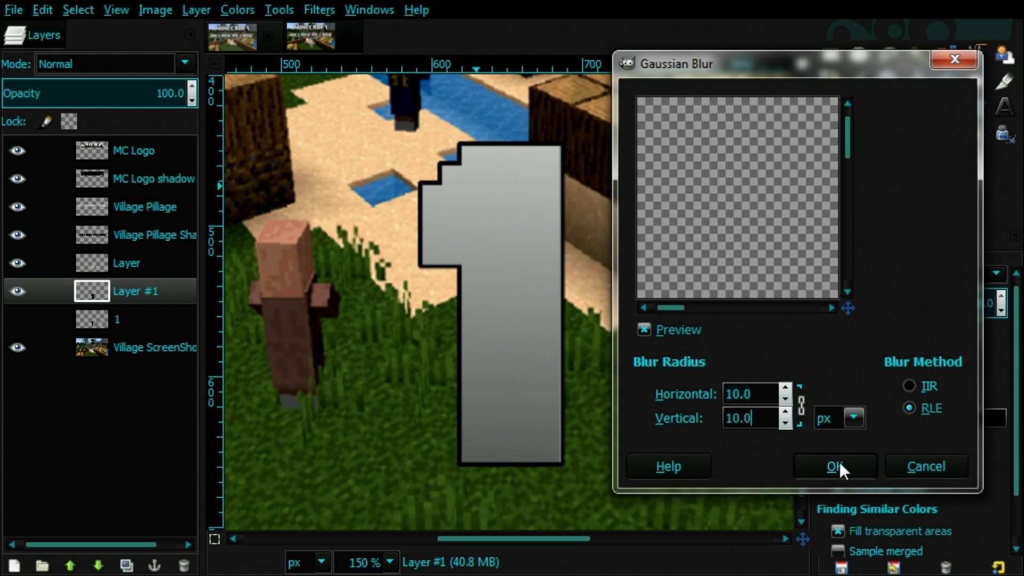
drag(848, 308, 893, 327)
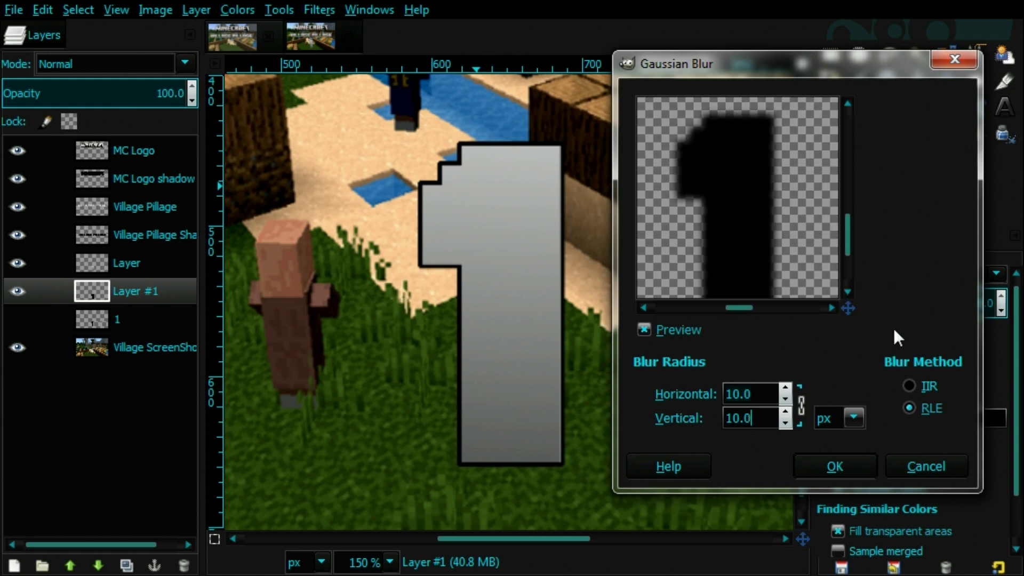
click(835, 466)
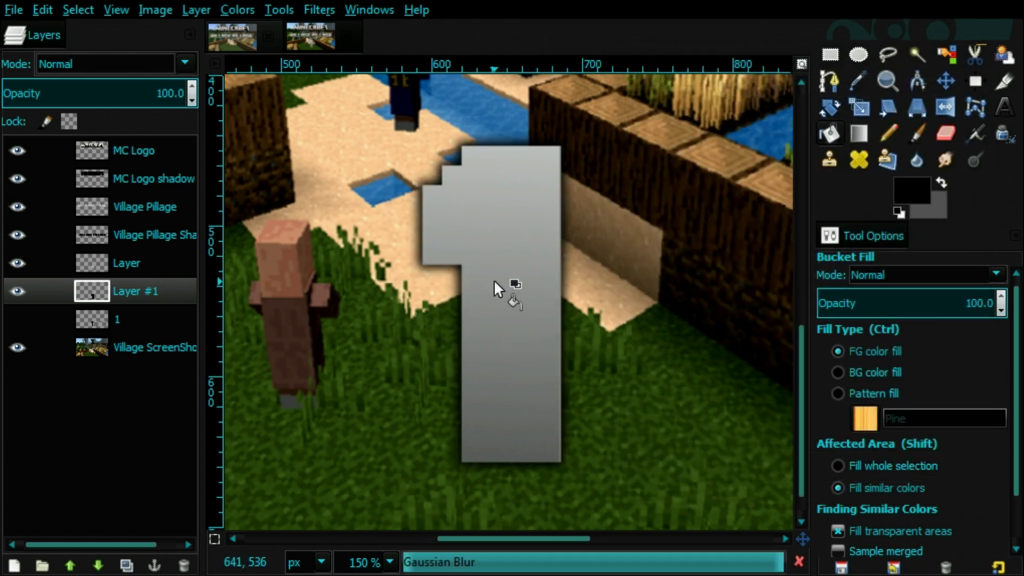
Step: Select the shape of the '1' using Alpha to Selection on layer '1'
key(minus)
key(minus)
key(minus)
key(minus)
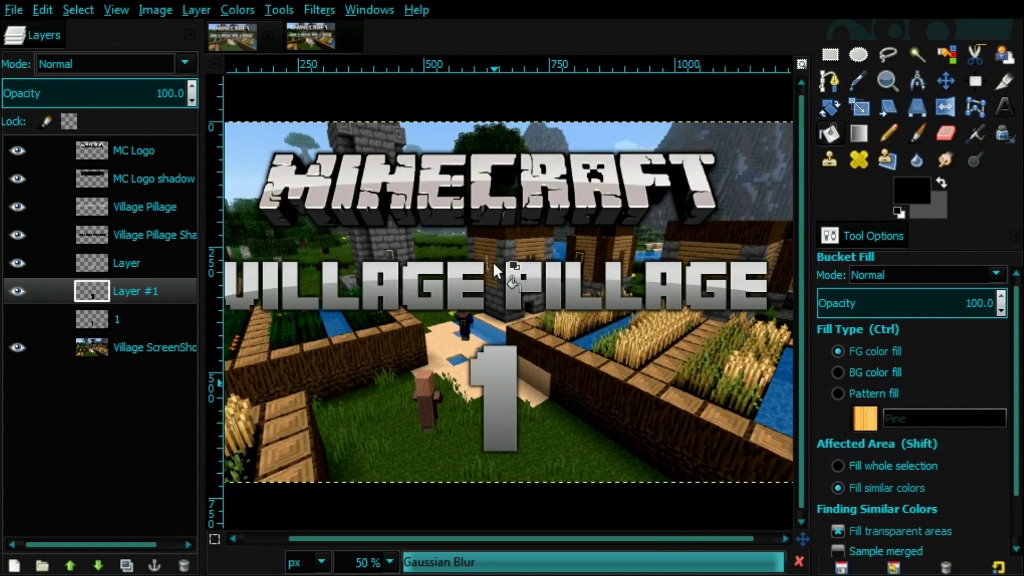
key(plus)
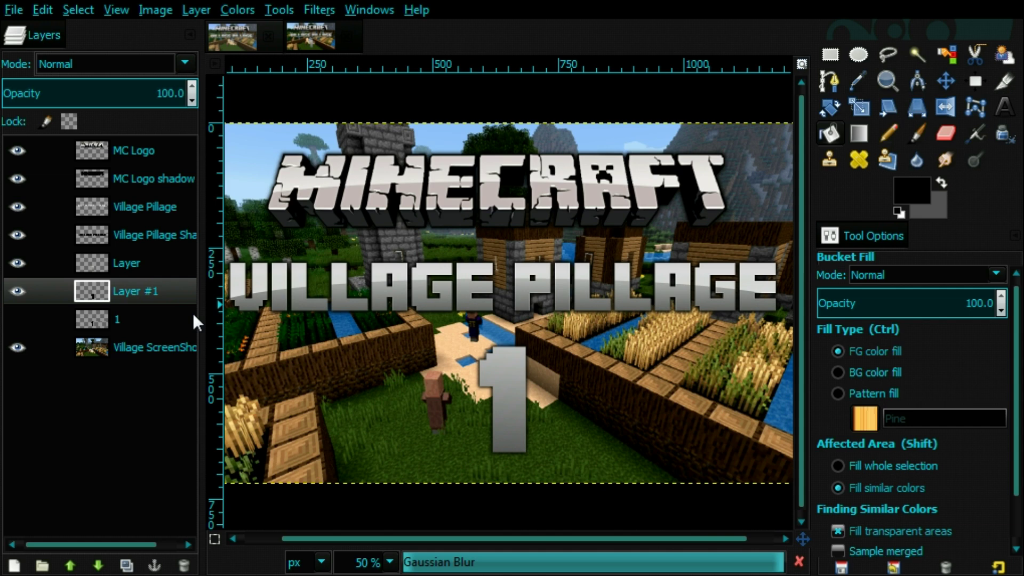
click(138, 317)
right_click(135, 312)
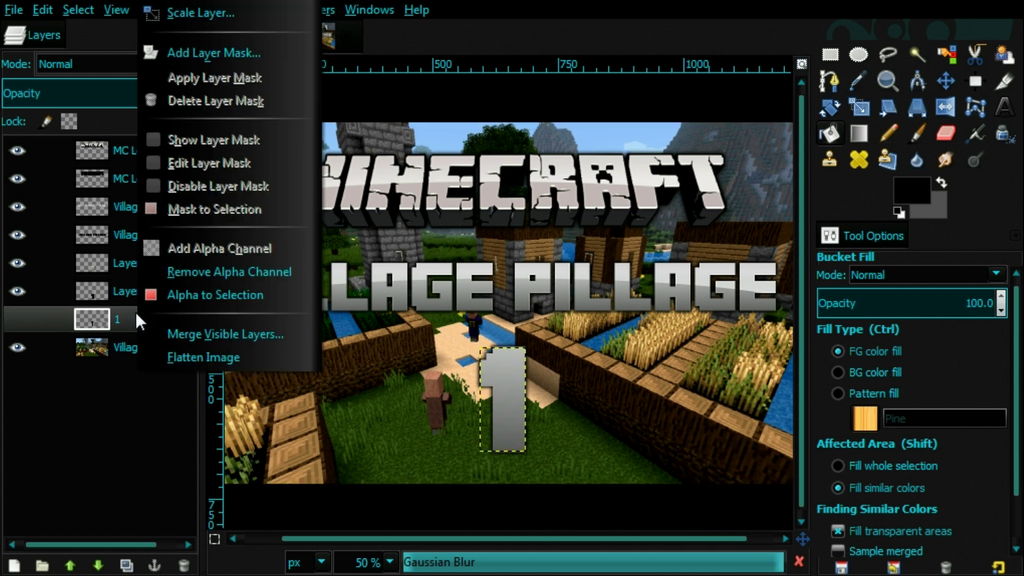
click(180, 295)
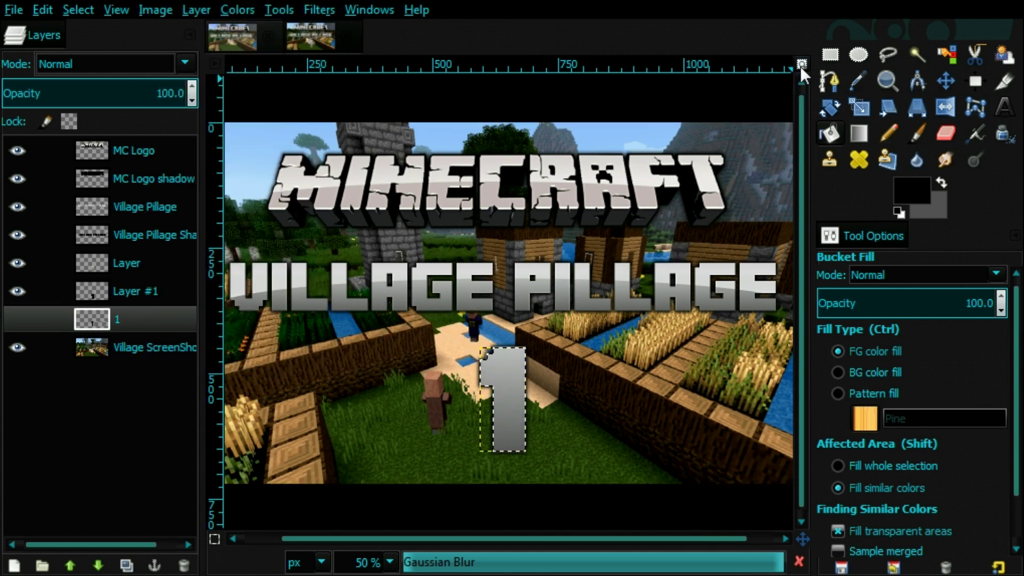
Step: Try an ellipse selection below the '1', then discard it
click(857, 53)
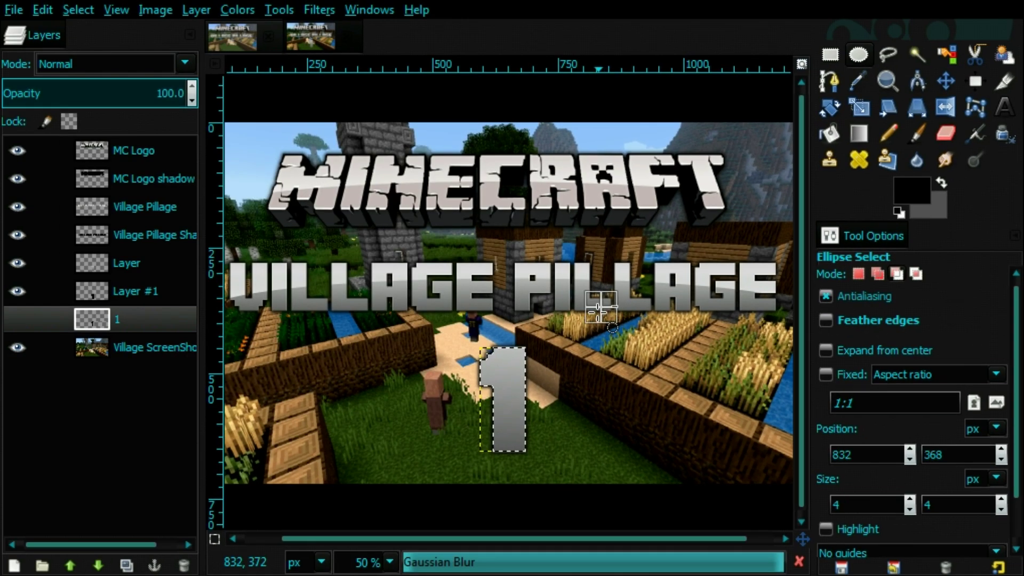
drag(600, 308, 408, 415)
drag(511, 371, 511, 458)
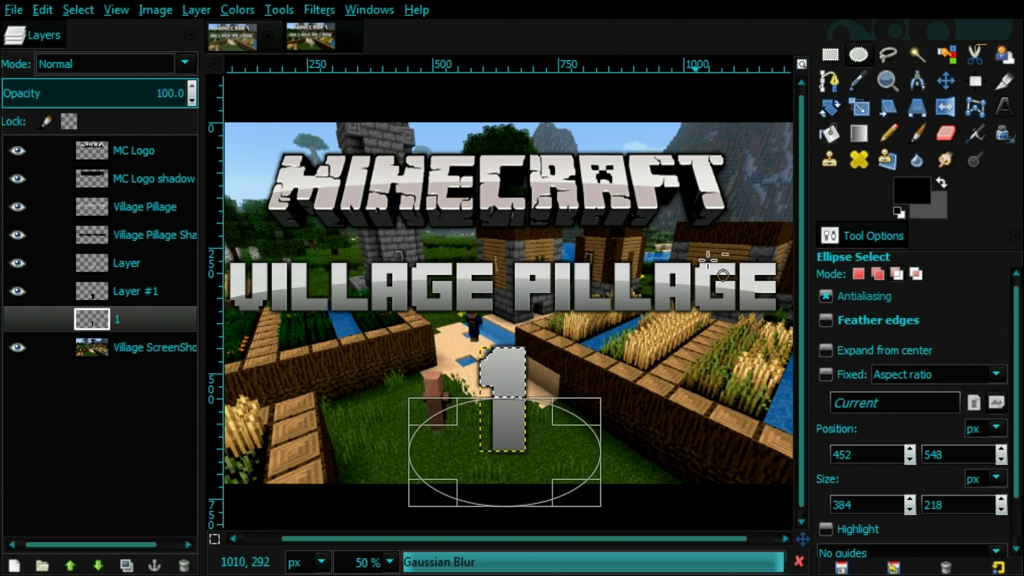
click(655, 267)
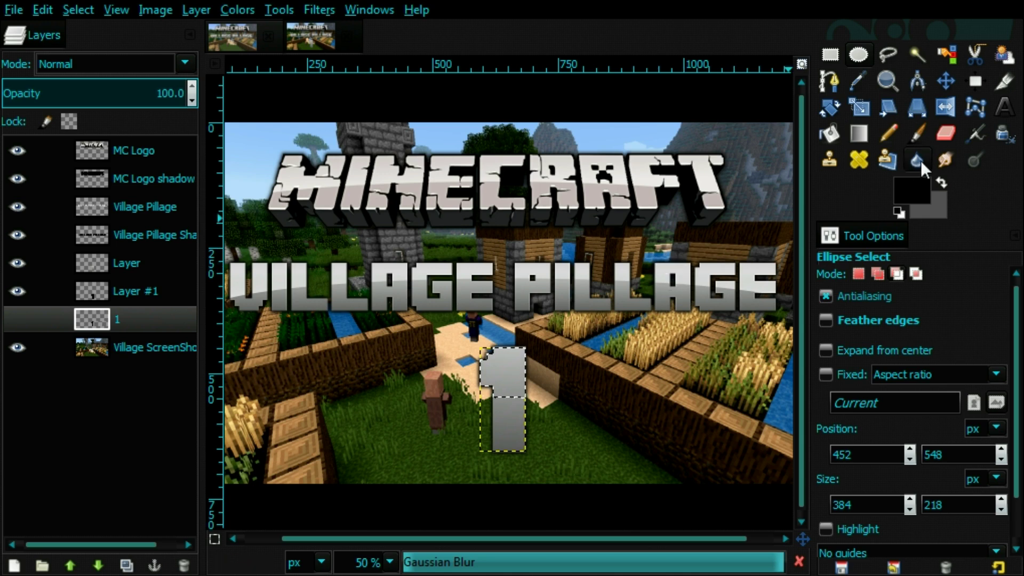
Step: With a white foreground and lowered opacity, drag a gradient down the '1' on 'Layer'
click(858, 133)
click(911, 192)
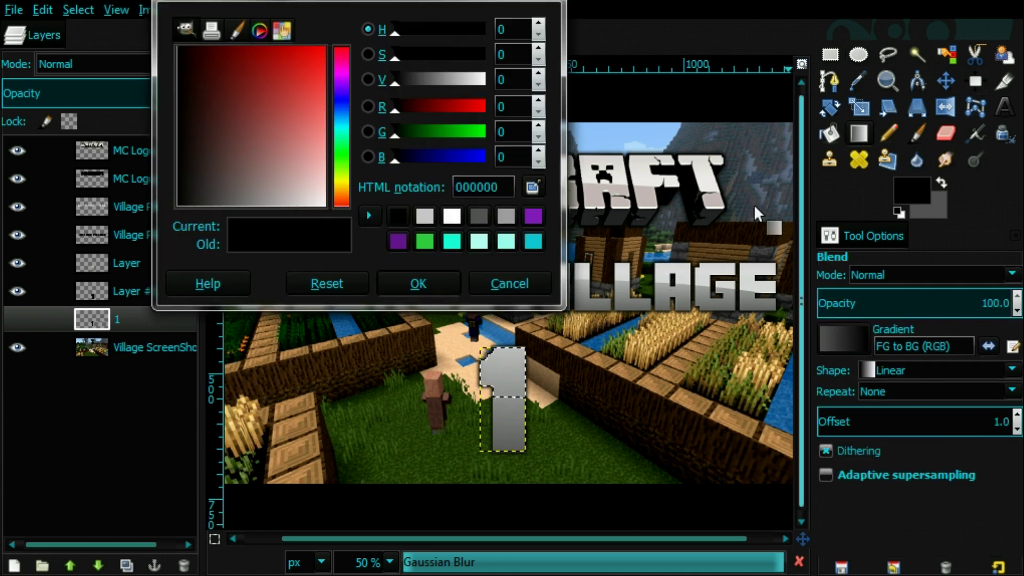
click(451, 216)
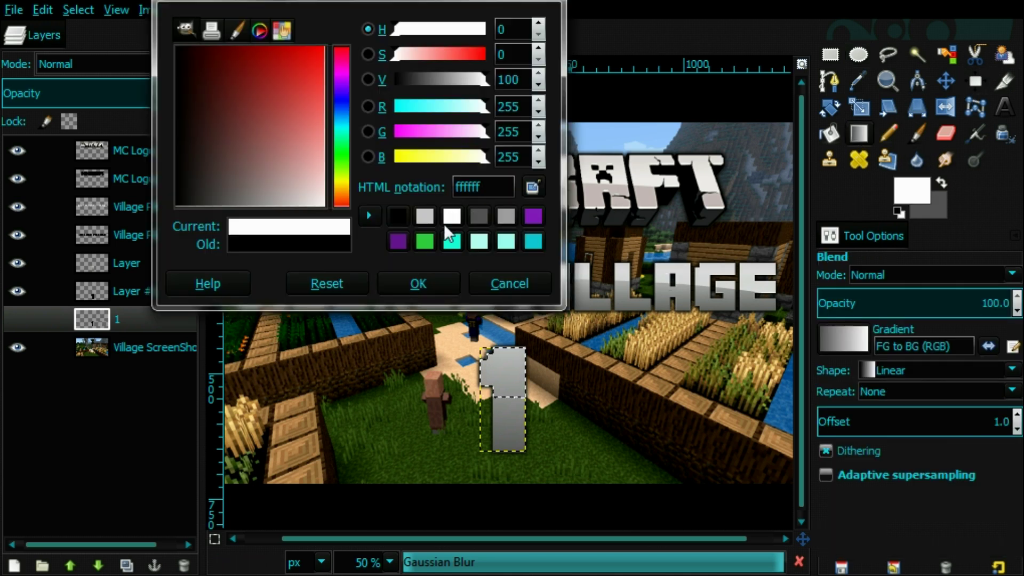
click(419, 283)
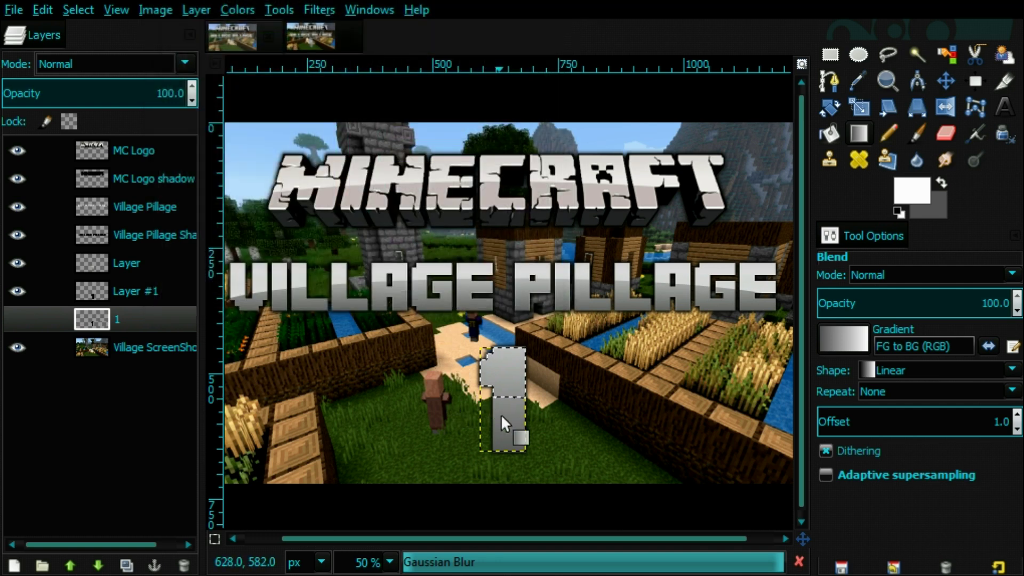
drag(909, 305, 491, 302)
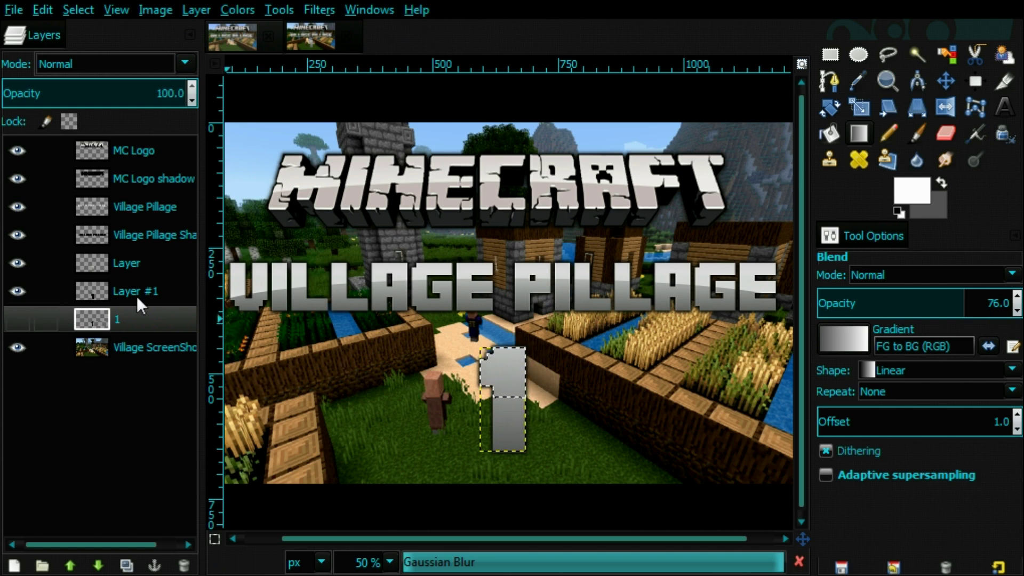
click(91, 261)
drag(506, 337, 509, 420)
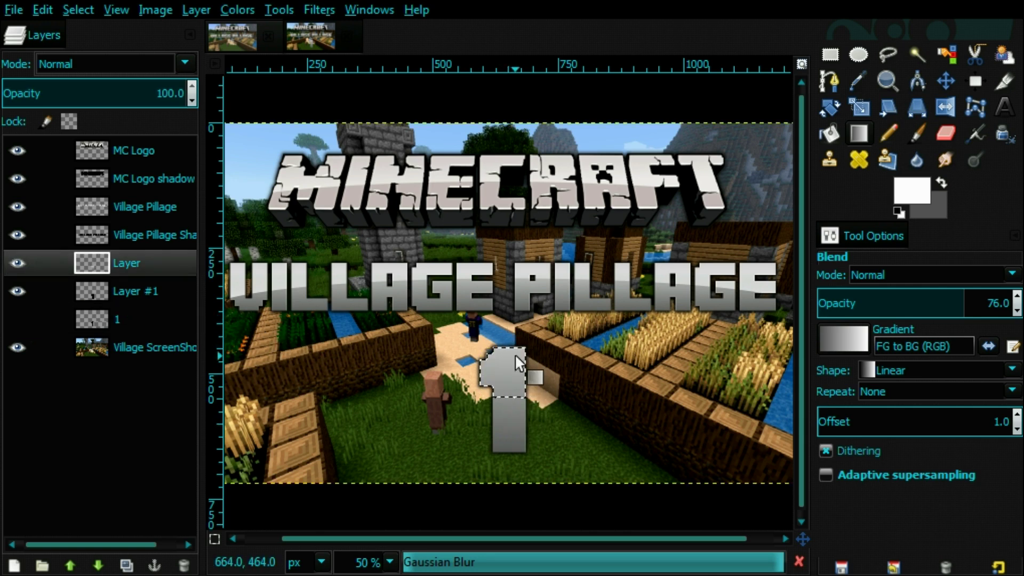
Step: Redraw the highlight with the FG to Transparent gradient and clear the selection
click(834, 338)
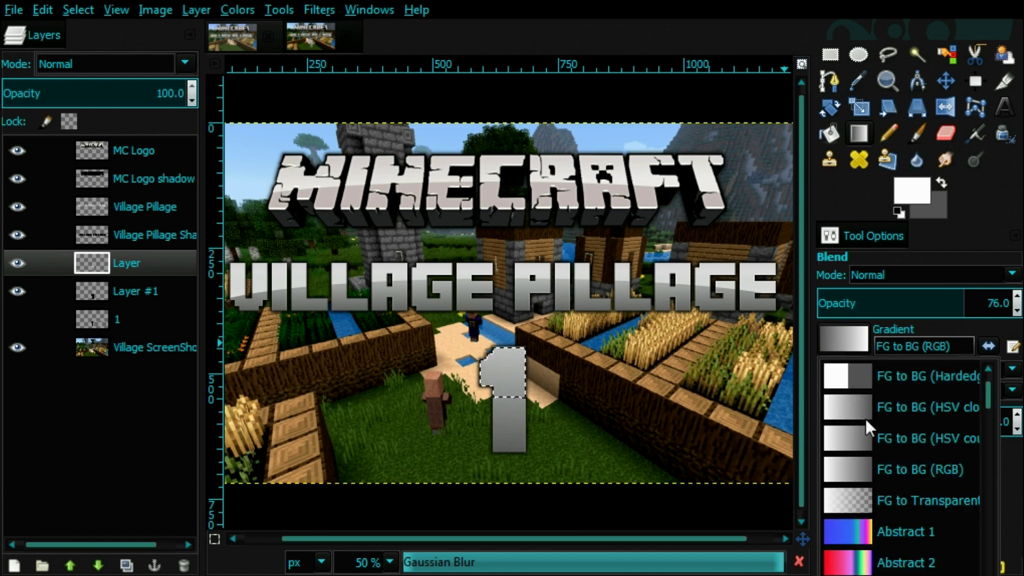
click(902, 504)
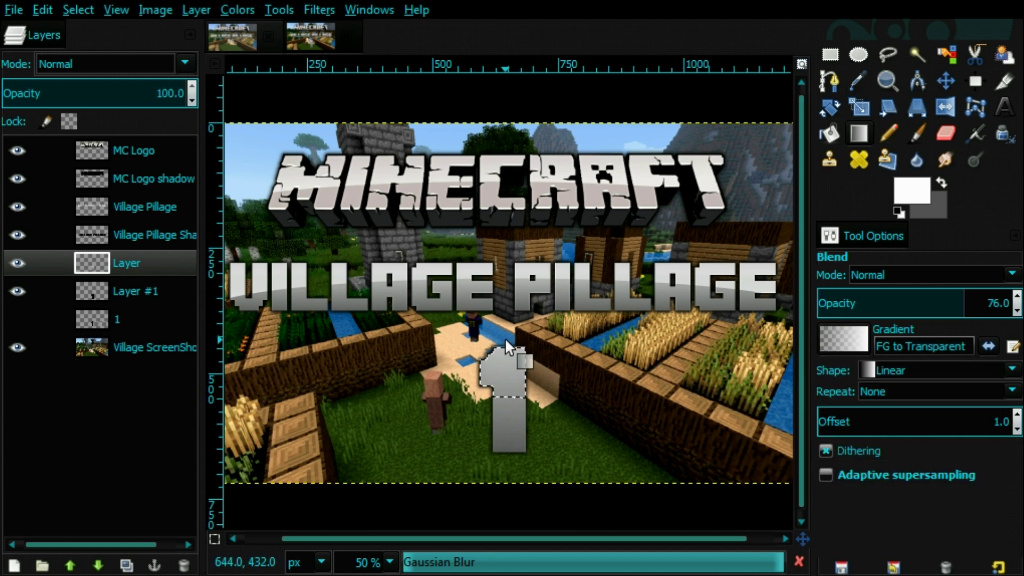
drag(504, 337, 503, 405)
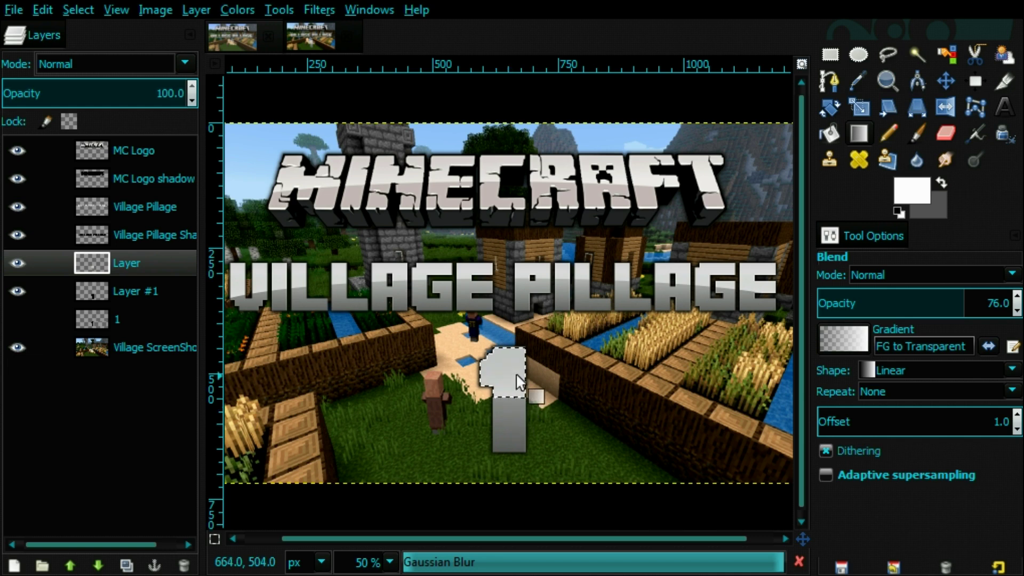
click(92, 9)
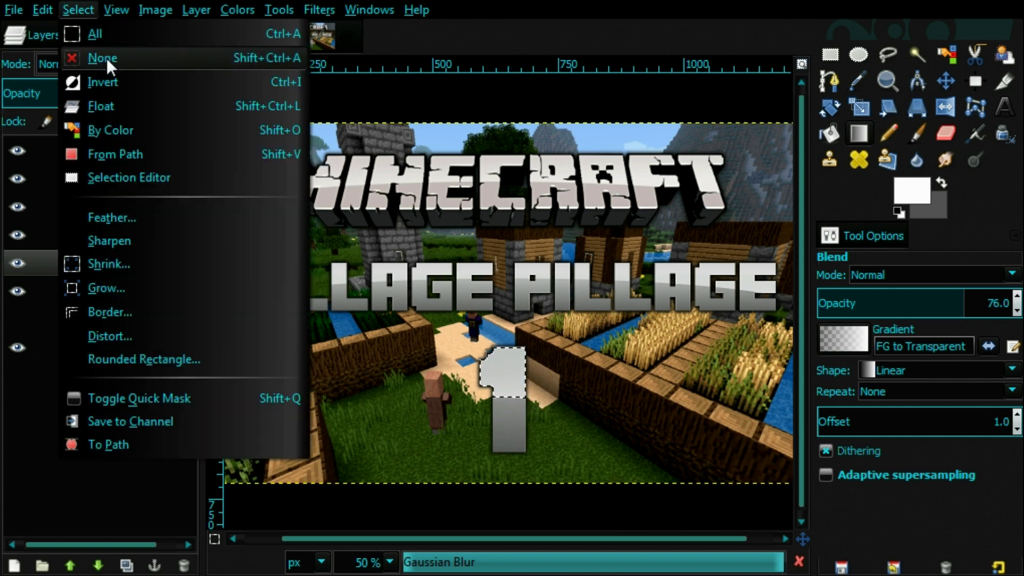
click(107, 58)
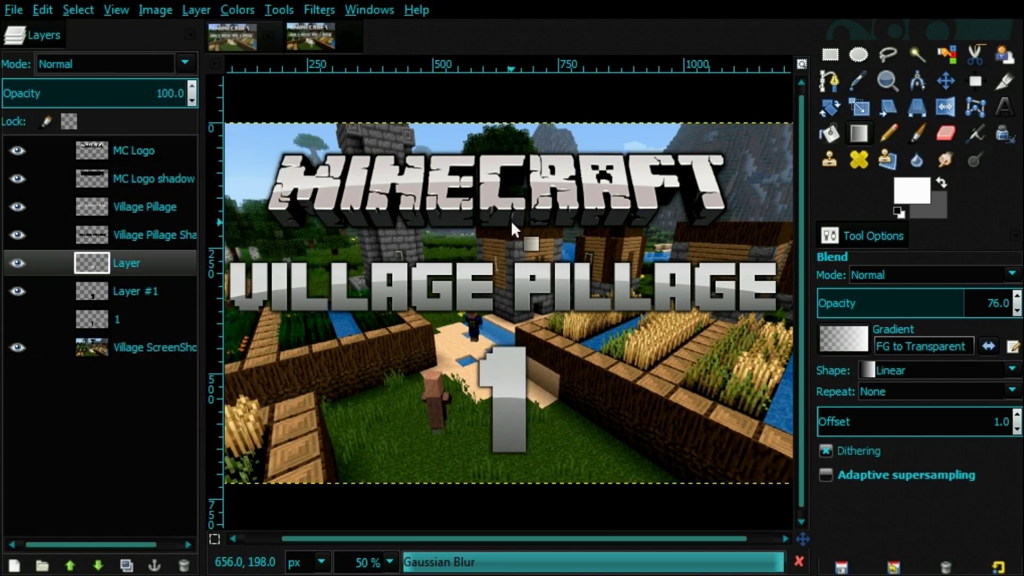
Step: Open the avatar image from Pictures as a new layer
key(minus)
key(plus)
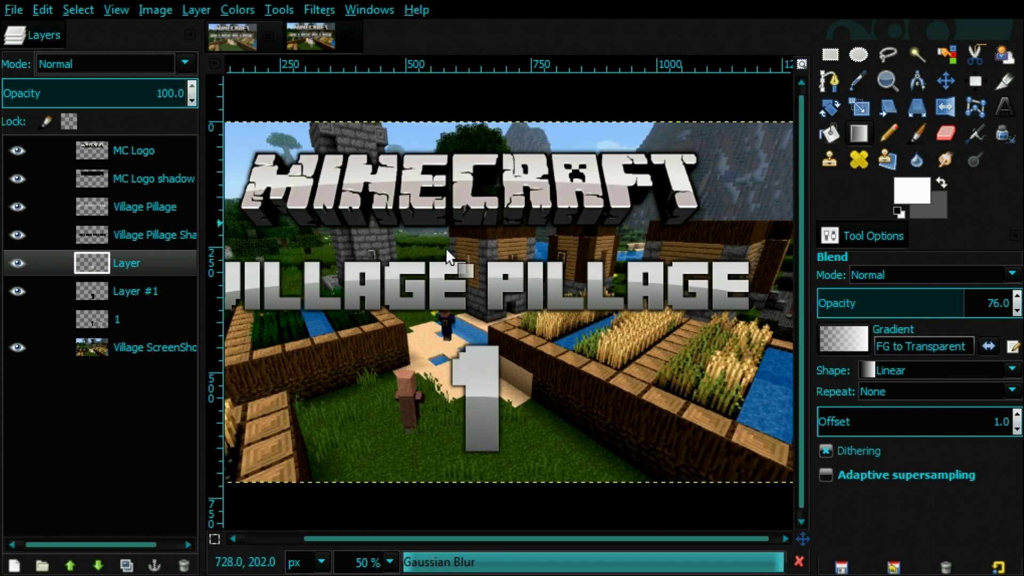
key(alt+f)
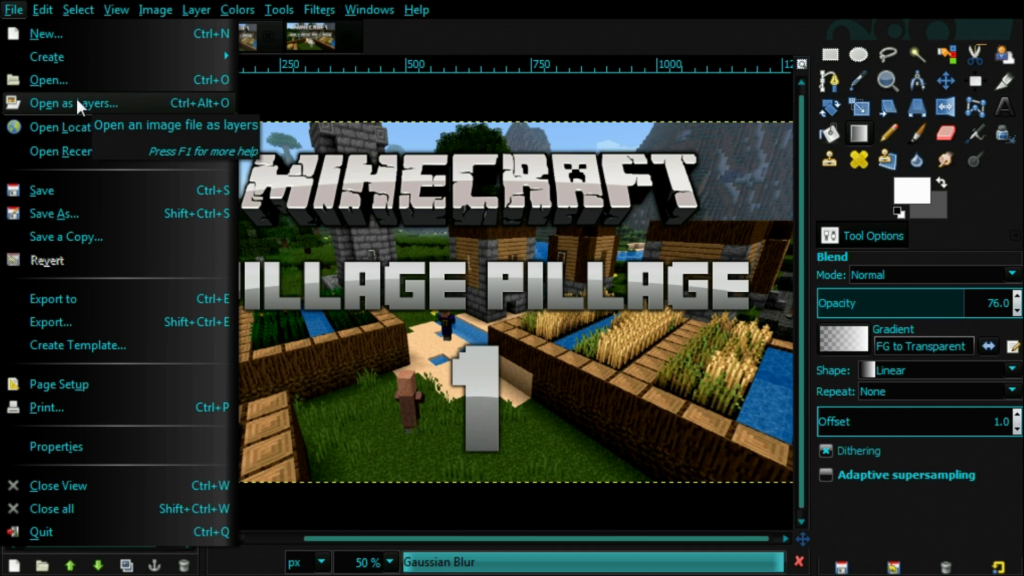
click(76, 103)
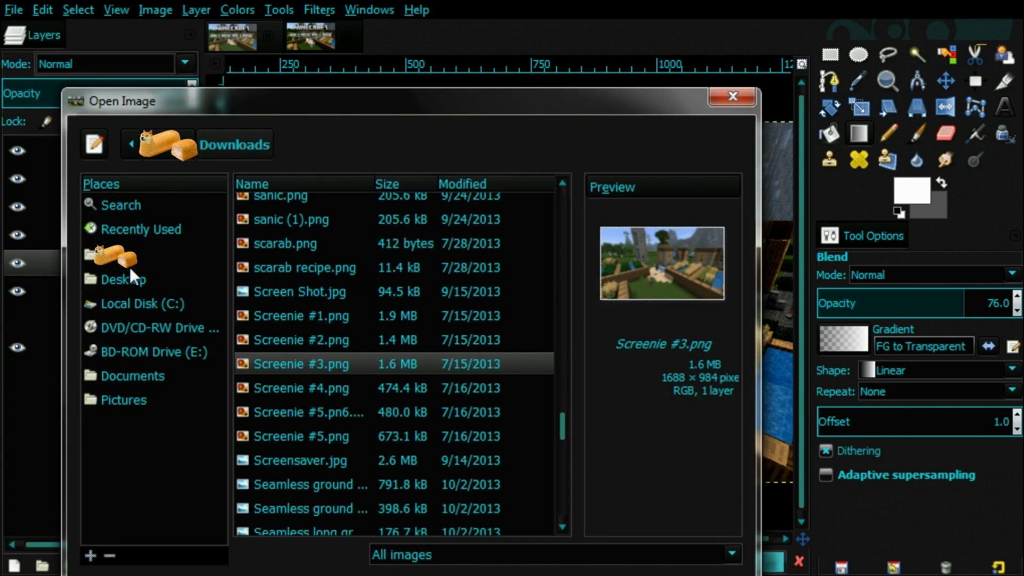
click(132, 403)
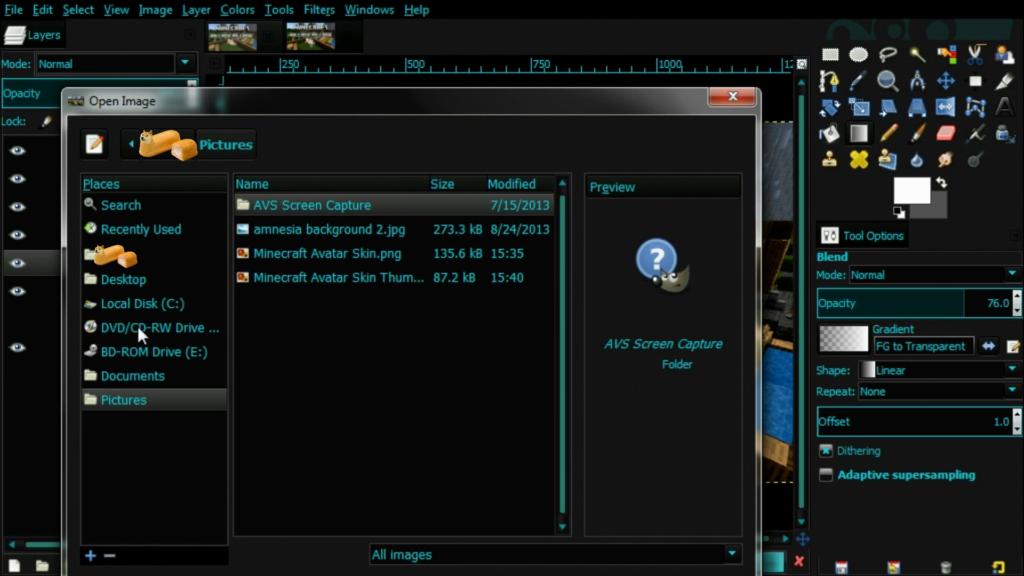
click(359, 276)
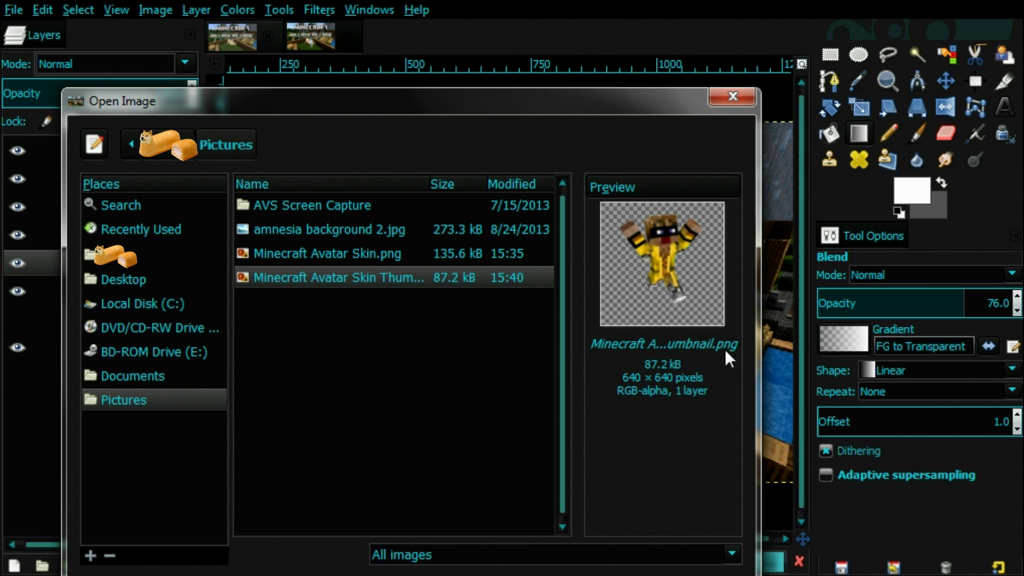
double_click(365, 275)
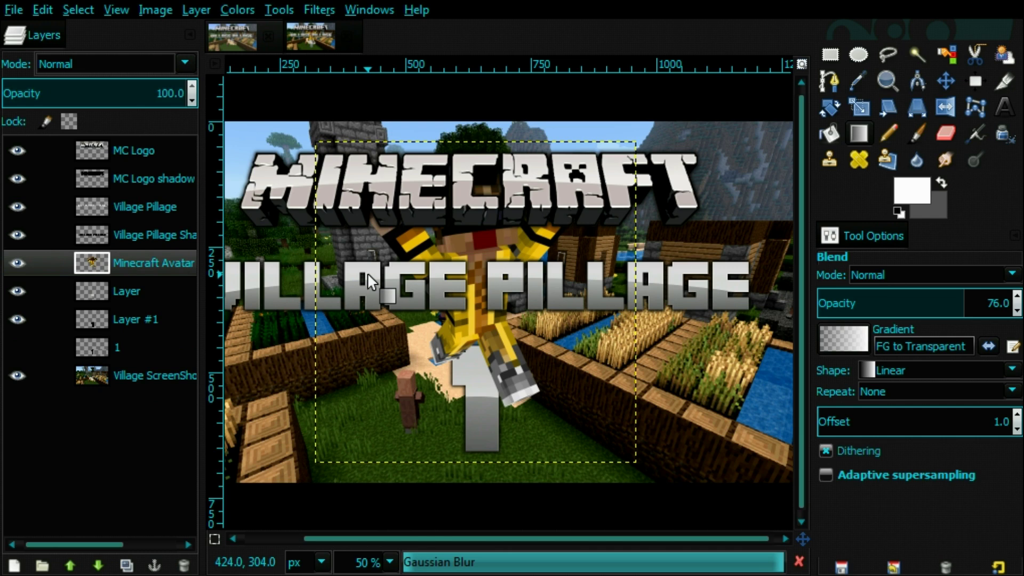
Step: Raise the Minecraft Avatar layer twice to the top of the stack
key(minus)
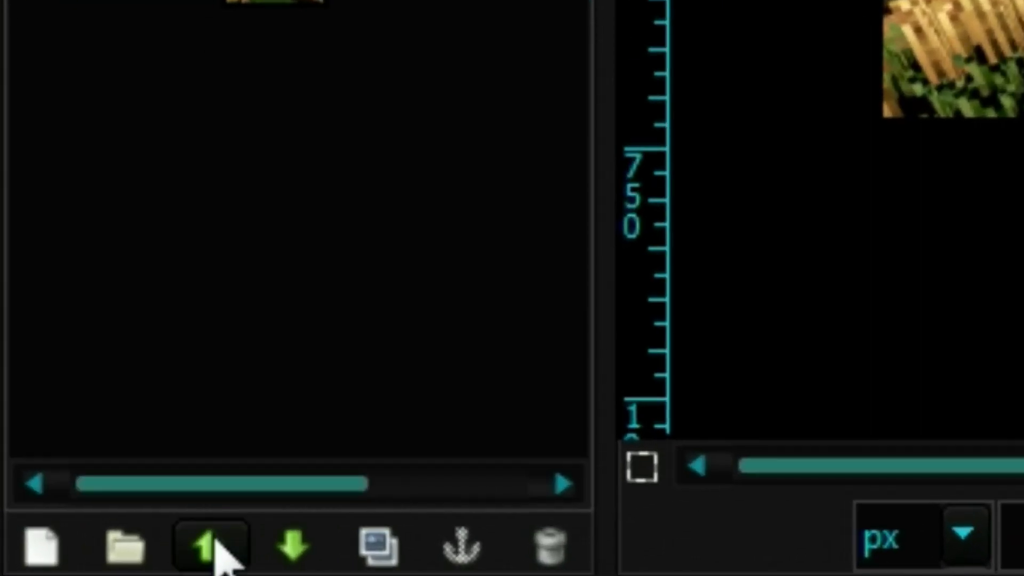
click(215, 540)
click(215, 540)
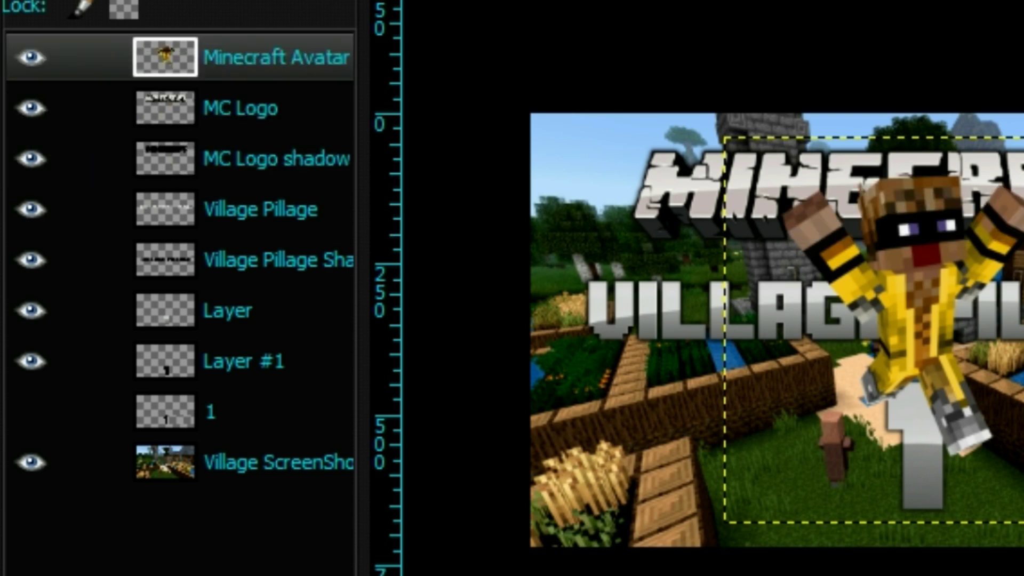
Step: Move the avatar lower and to the right on the canvas
scroll(560, 325, up, 1)
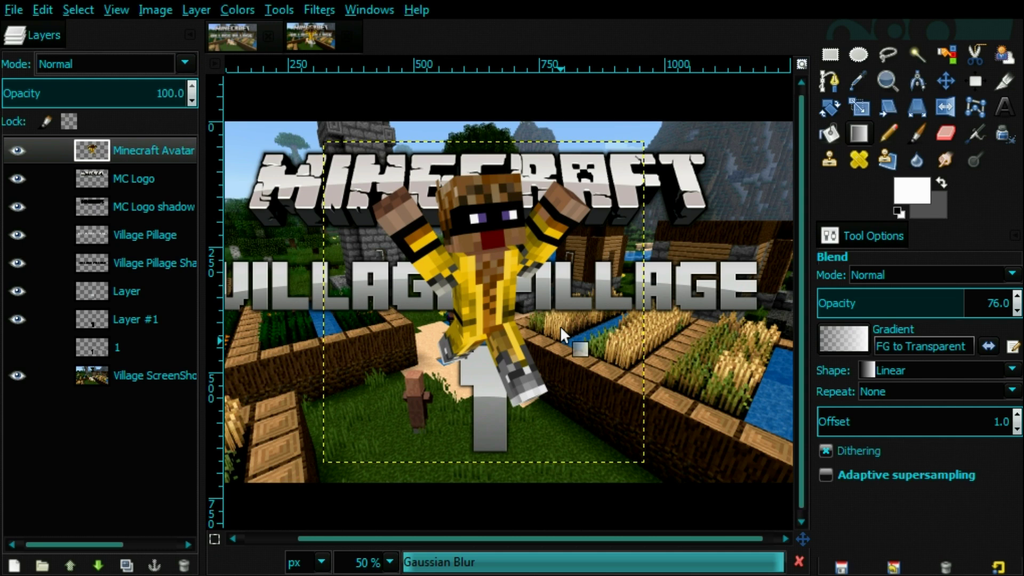
click(944, 82)
drag(525, 290, 583, 348)
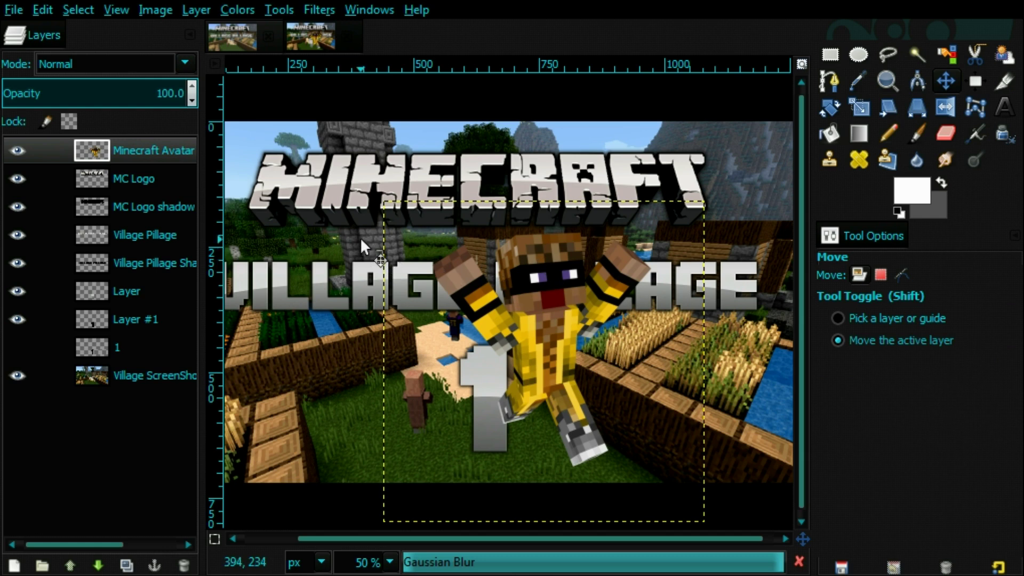
Step: Turn the Minecraft Avatar layer's outline into a selection with Alpha to Selection
right_click(128, 143)
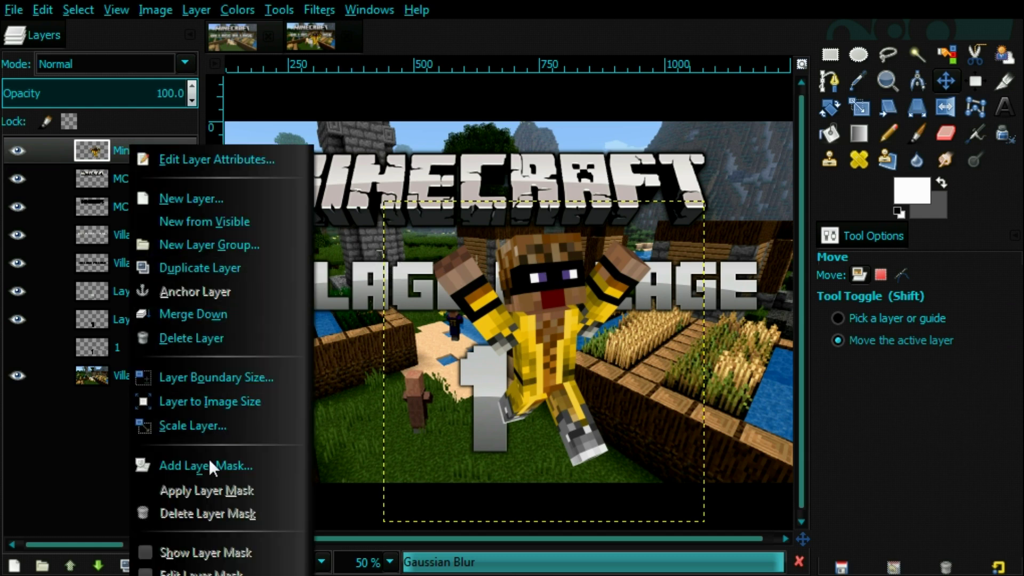
click(491, 242)
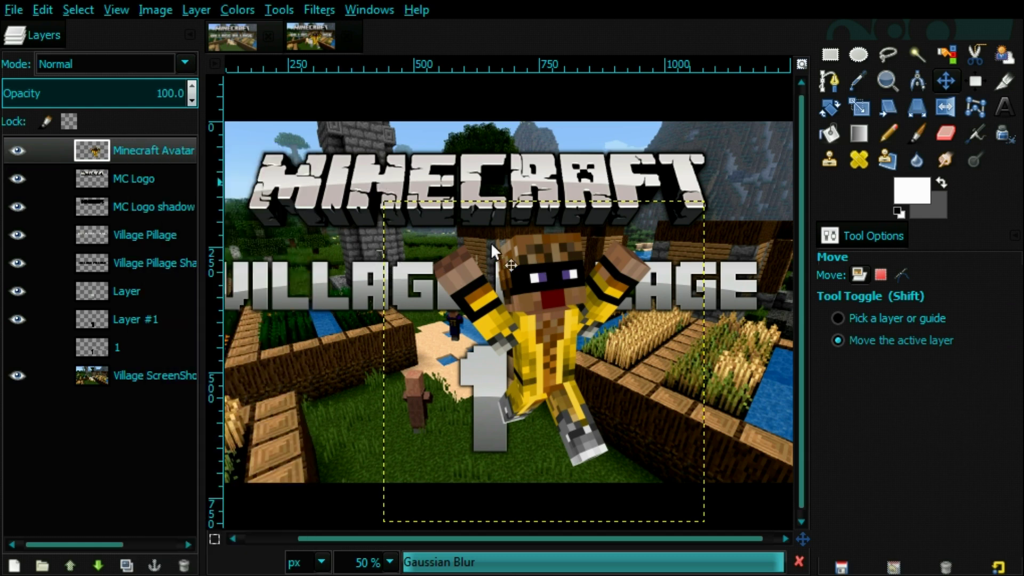
right_click(487, 190)
mouse_move(525, 267)
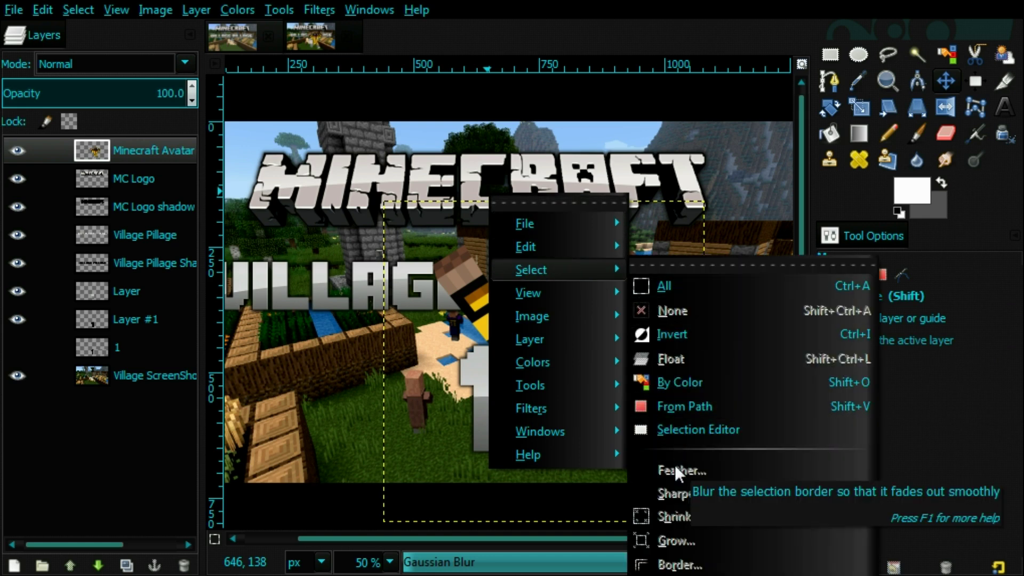
click(458, 309)
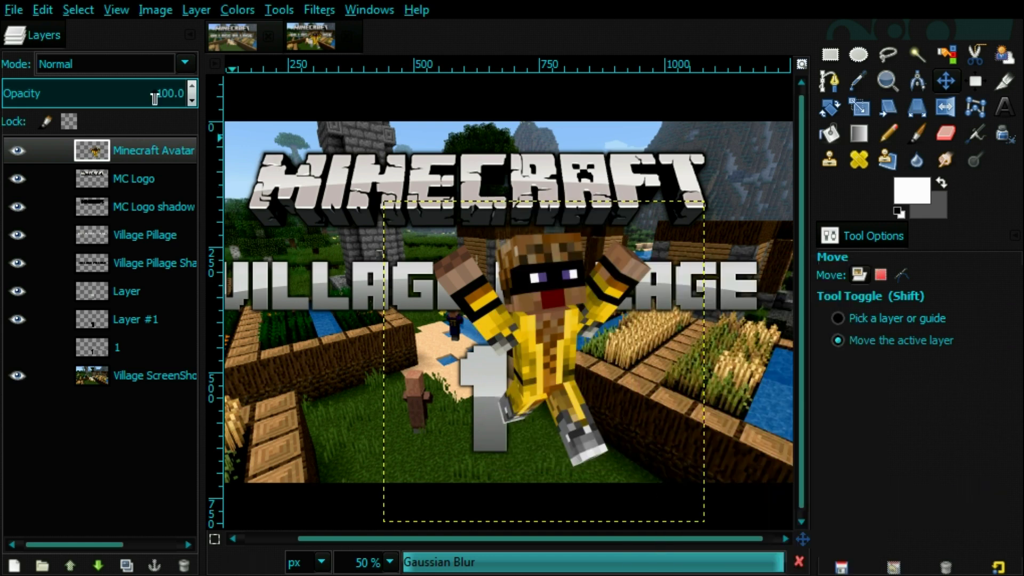
click(13, 10)
mouse_move(81, 14)
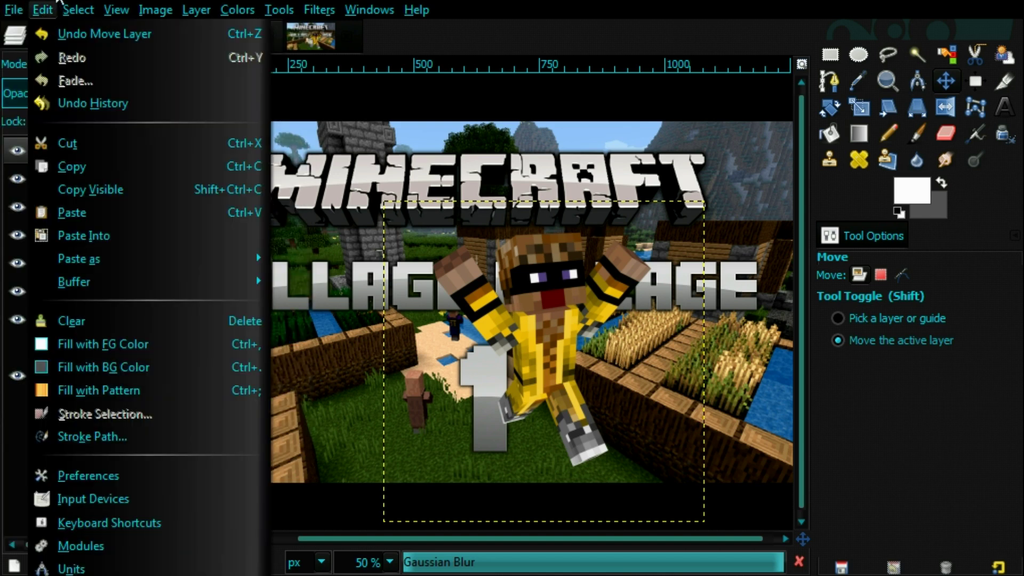
click(43, 9)
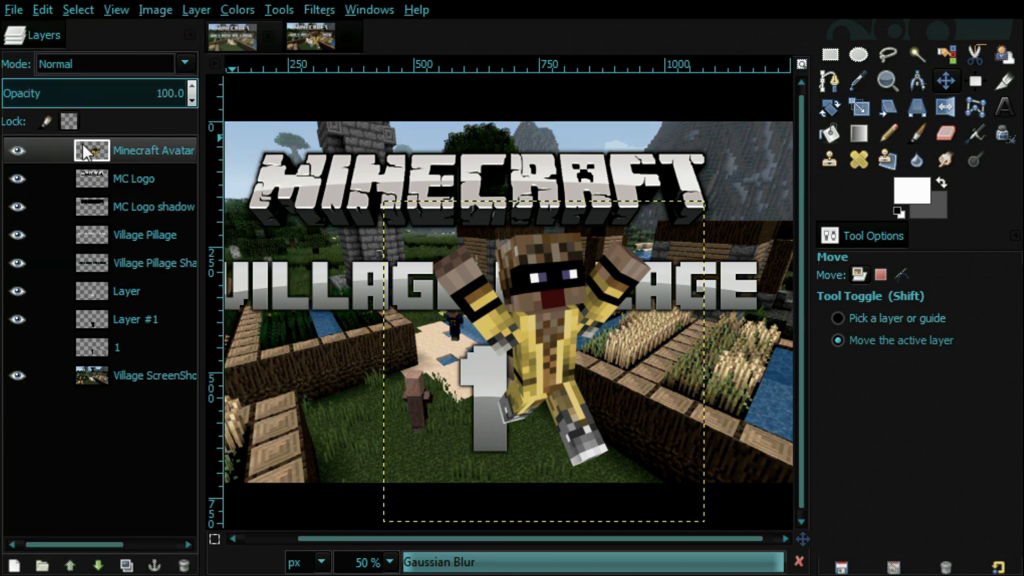
right_click(126, 144)
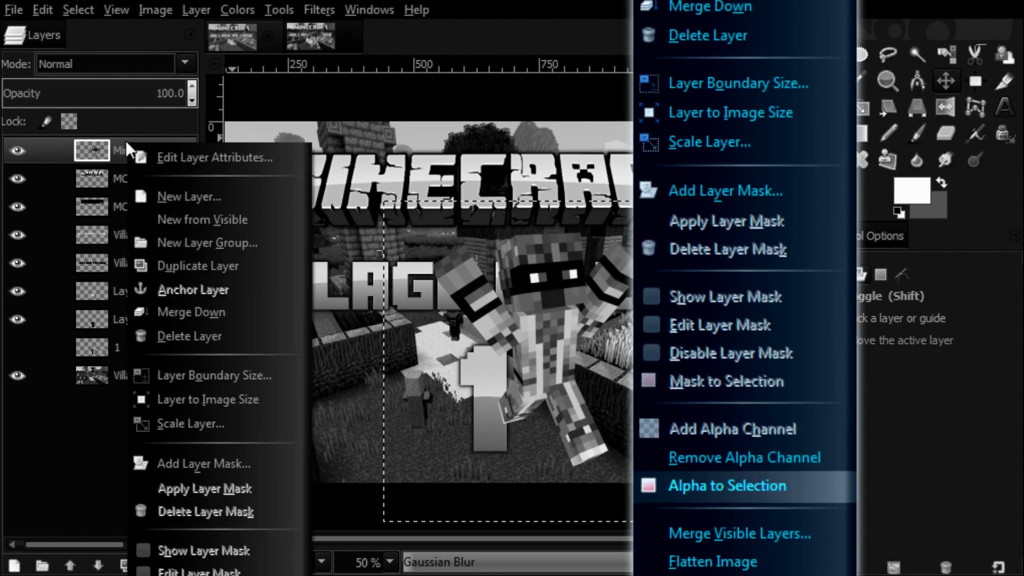
key(Return)
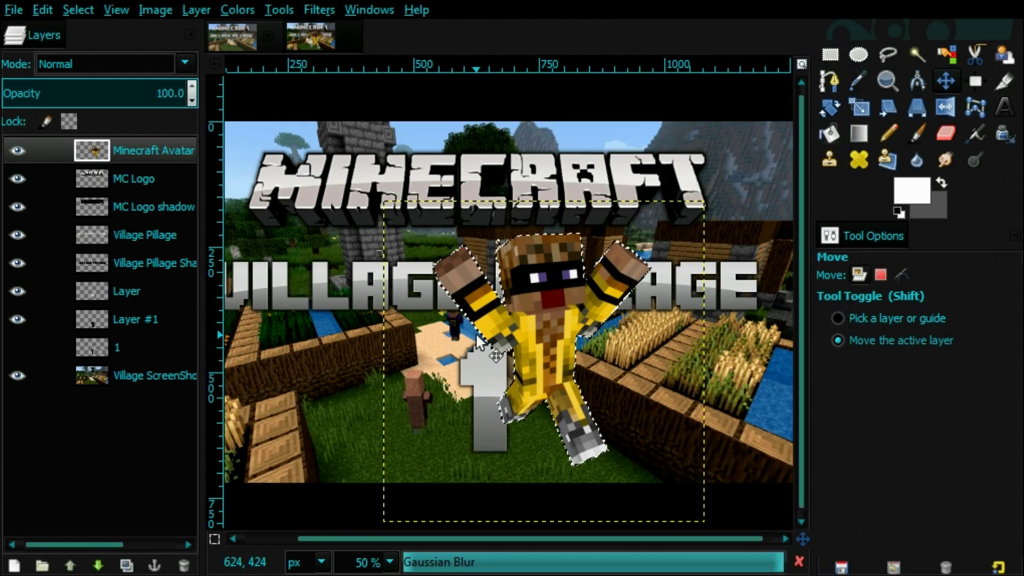
Step: Bucket-fill the avatar selection with pure black on a new transparent layer
click(829, 133)
click(911, 190)
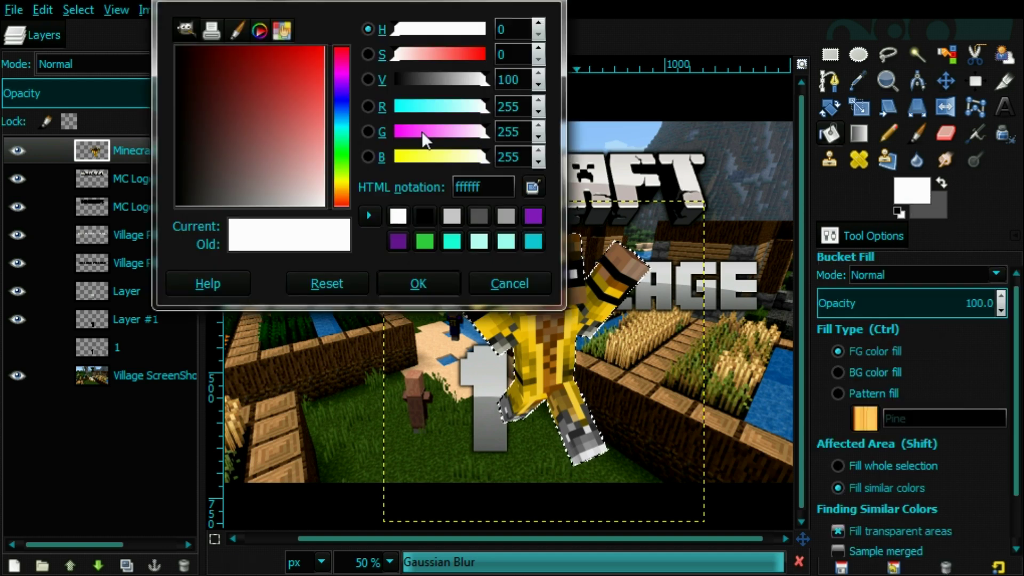
click(262, 118)
drag(245, 112, 150, 43)
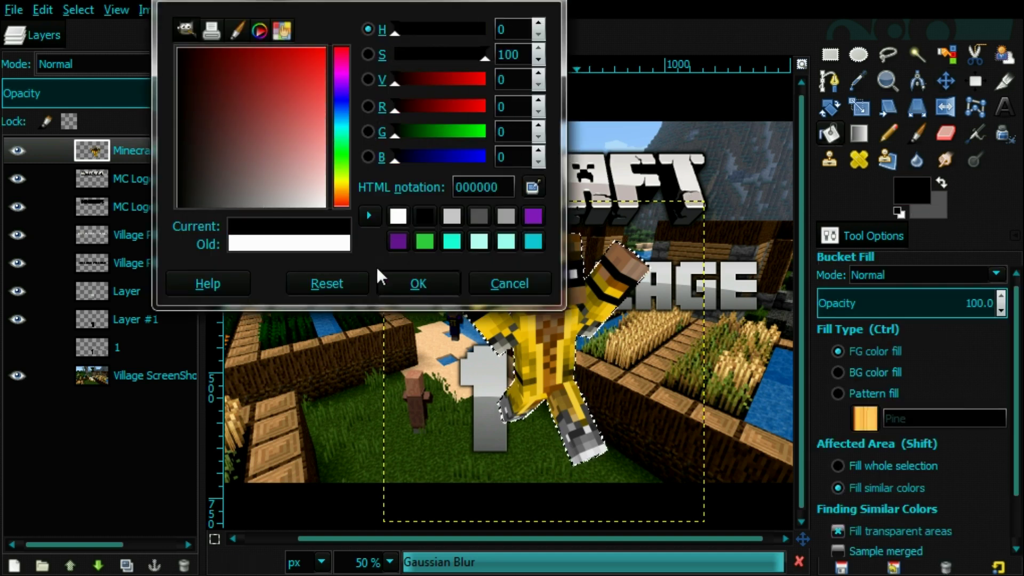
click(394, 283)
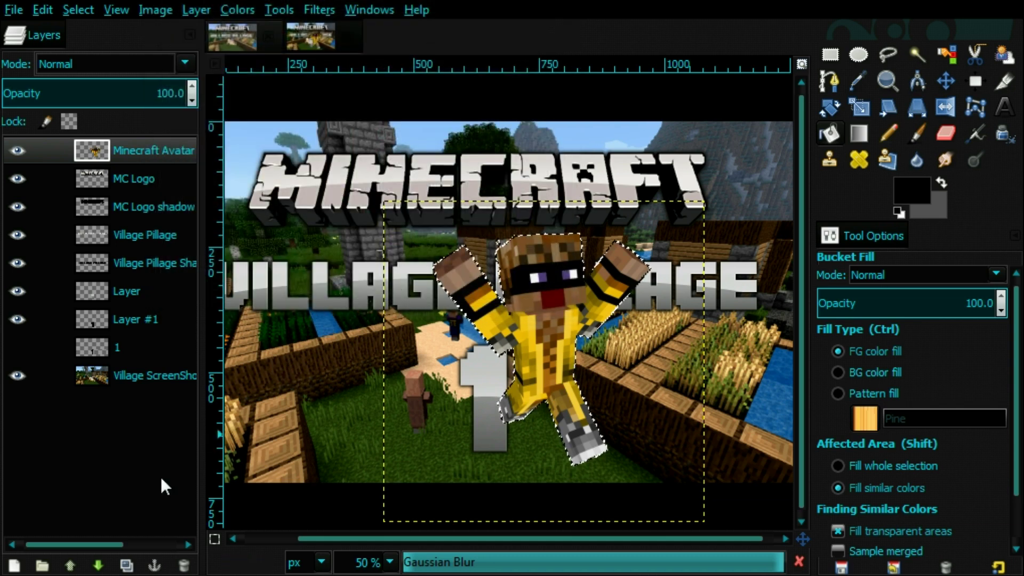
click(13, 565)
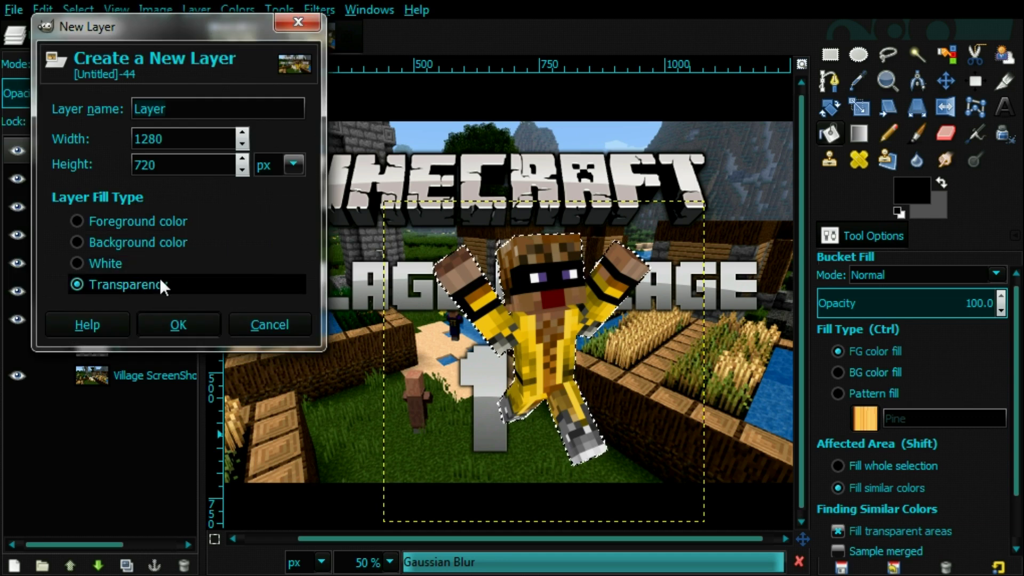
click(165, 322)
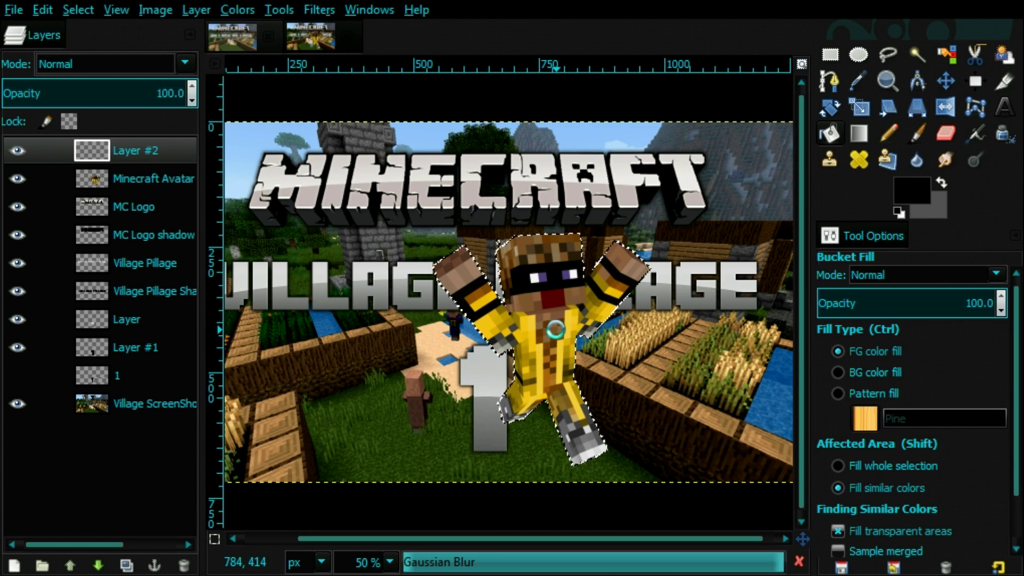
click(555, 327)
Step: Clear the selection and lower Layer #2 beneath the Minecraft Avatar layer
click(76, 13)
click(83, 59)
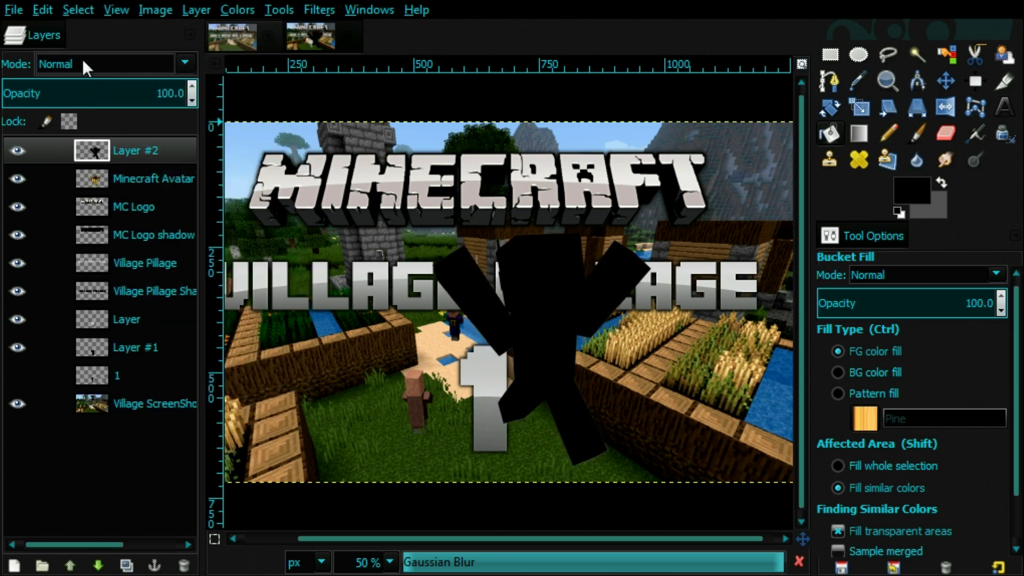
click(100, 566)
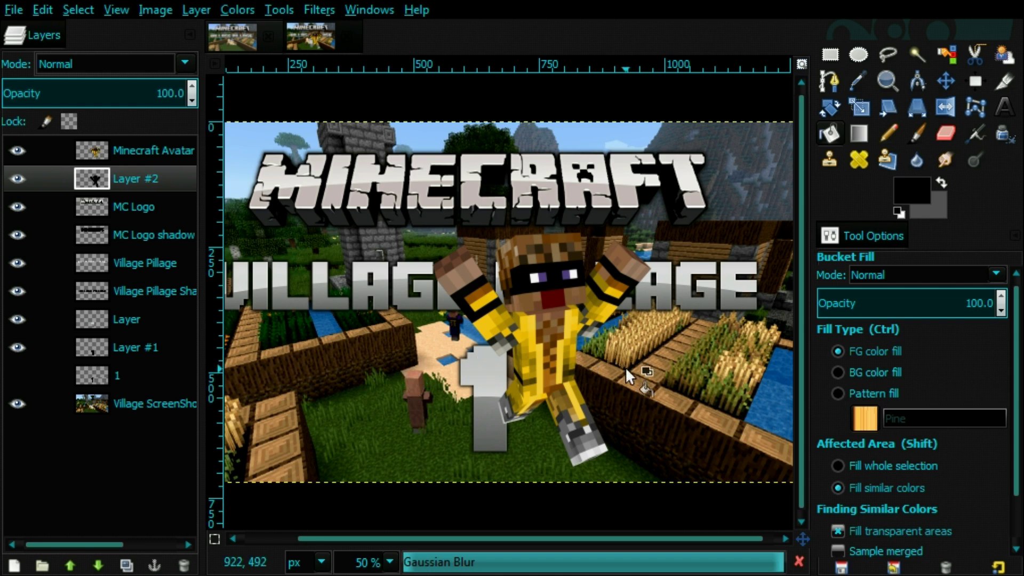
scroll(621, 367, up, 1)
scroll(550, 341, up, 1)
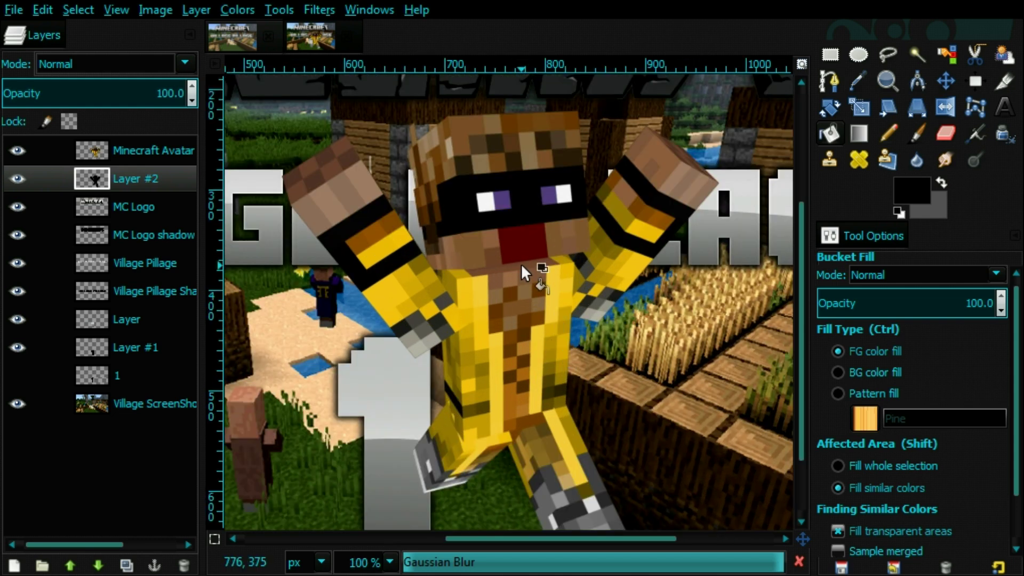
scroll(520, 263, down, 1)
Step: Blur Layer #2's black avatar silhouette with a 10 px Gaussian Blur
click(306, 10)
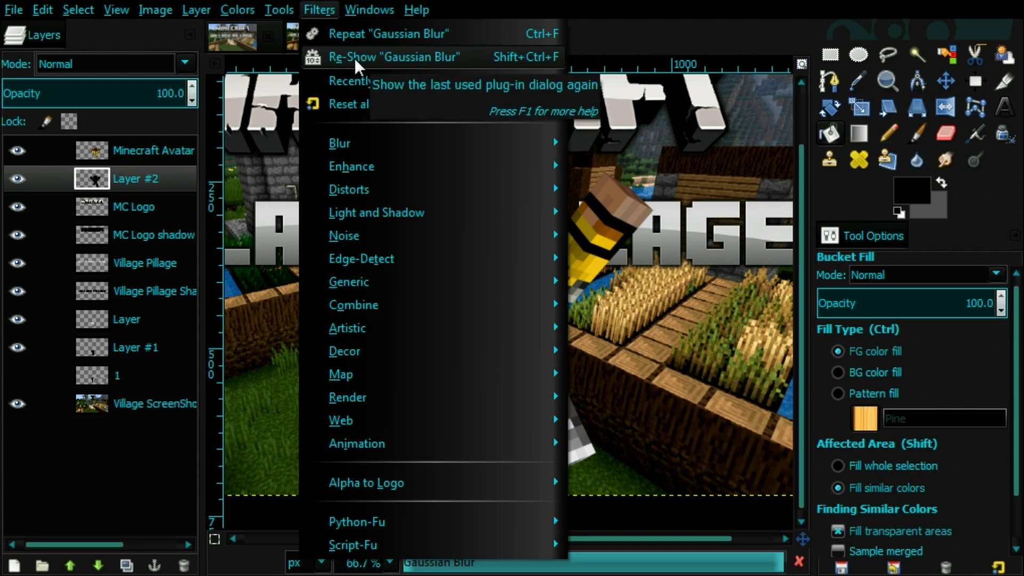
mouse_move(372, 144)
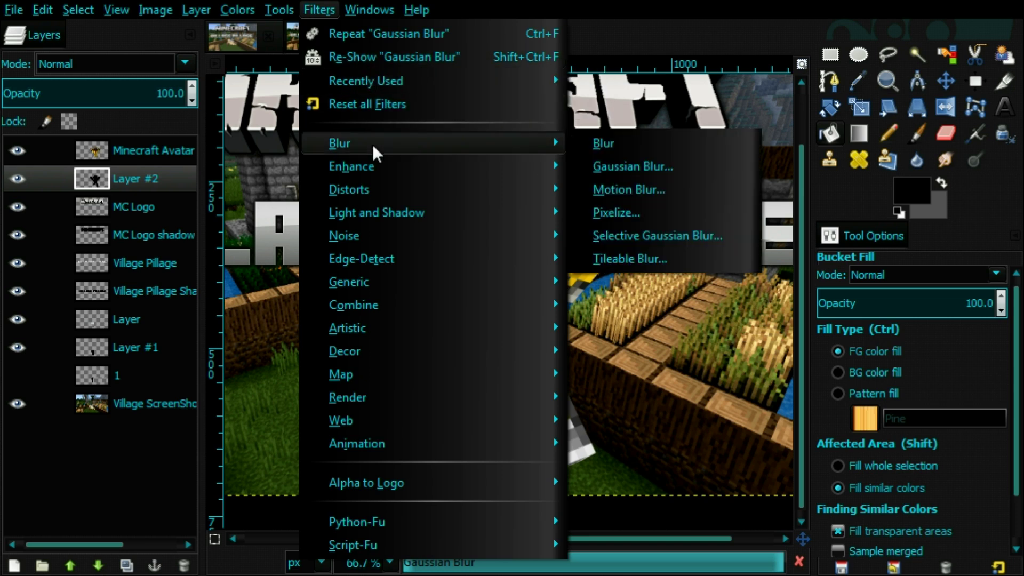
click(622, 174)
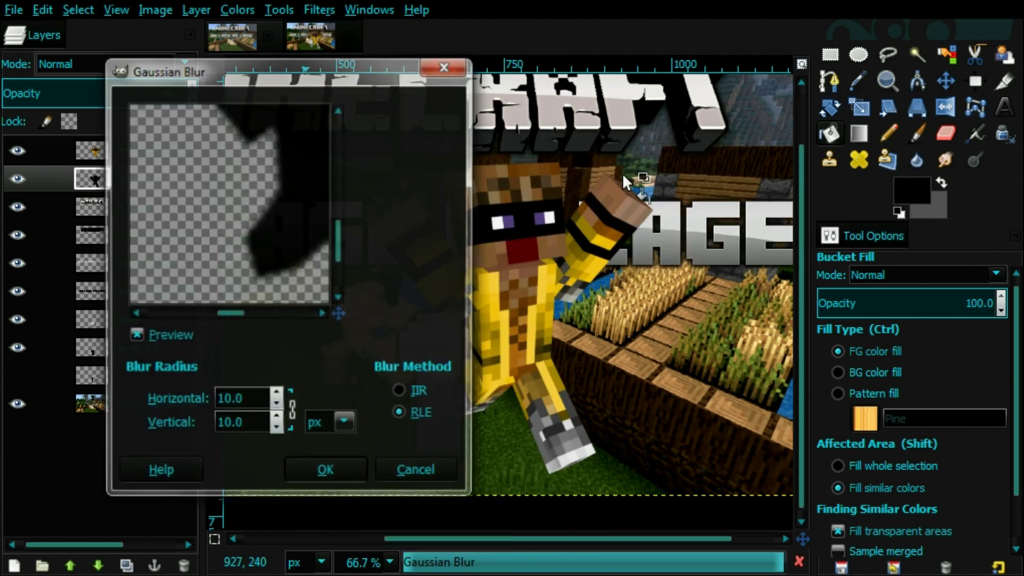
drag(373, 72, 245, 65)
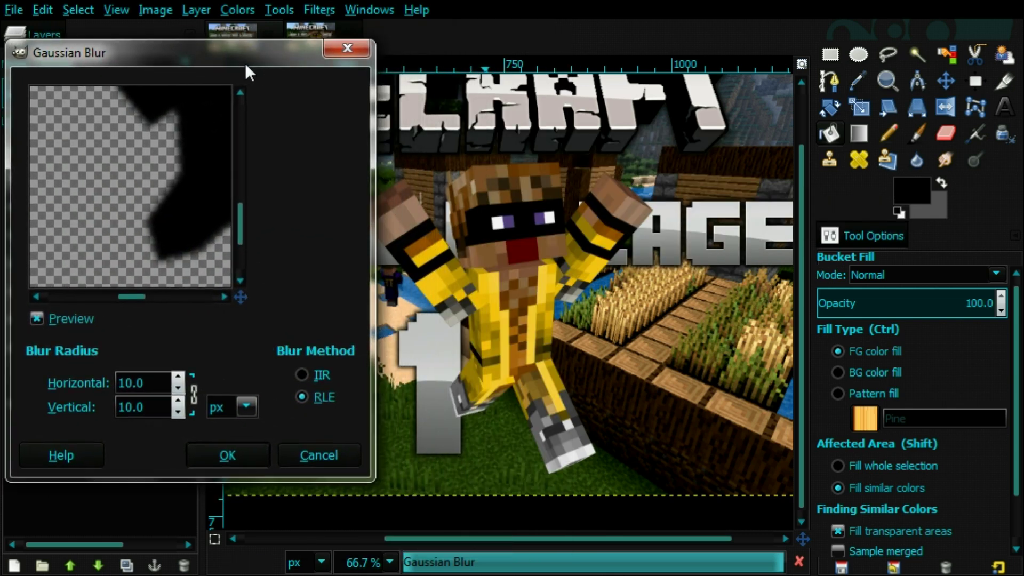
scroll(187, 229, up, 2)
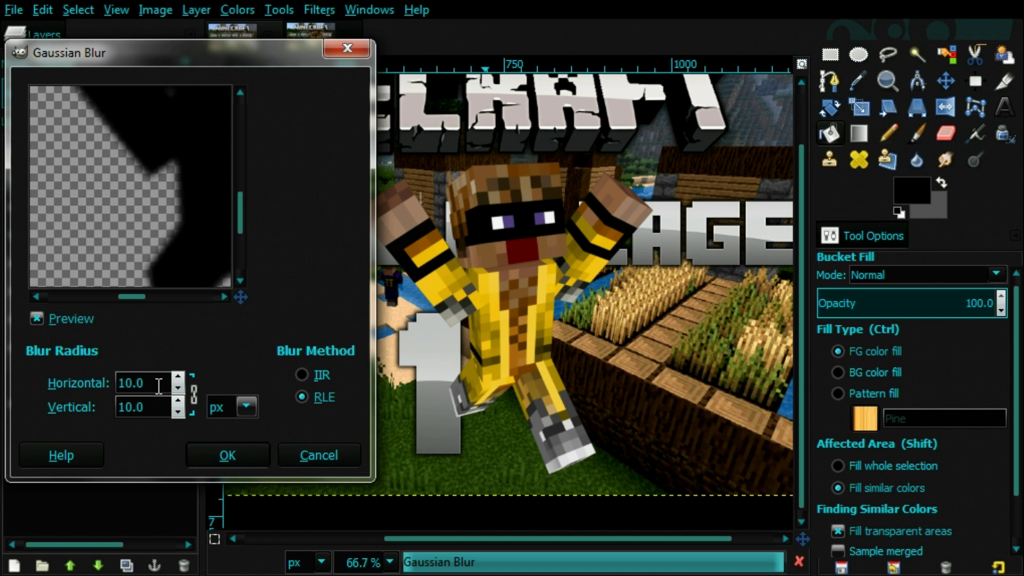
mouse_move(241, 297)
mouse_down()
mouse_move(260, 273)
mouse_move(256, 286)
mouse_up()
click(230, 451)
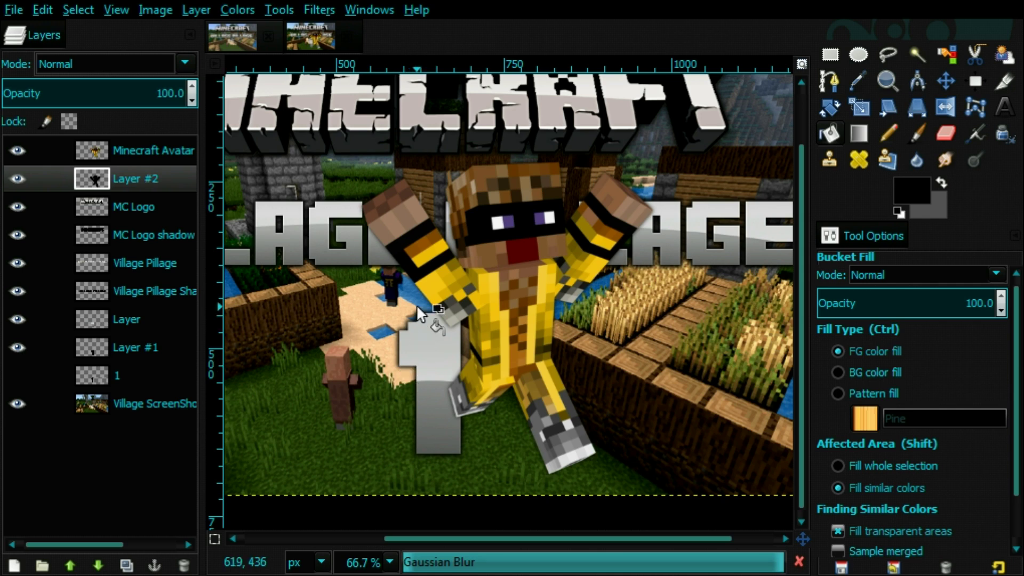
key(minus)
key(plus)
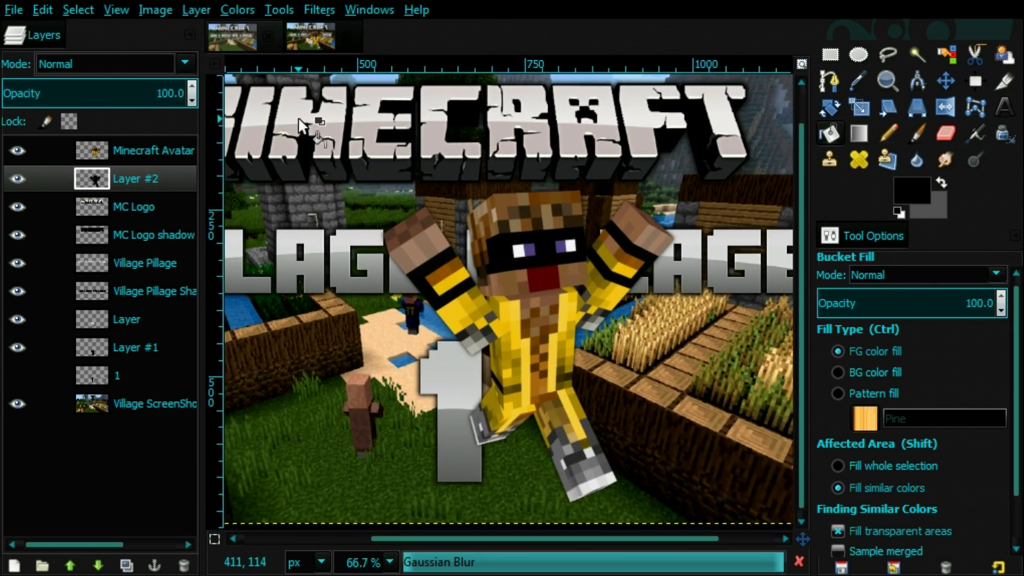
Step: Open Unsharp Mask on the Minecraft Avatar layer, set Radius 0.2, and start entering Amount 0.2
click(139, 150)
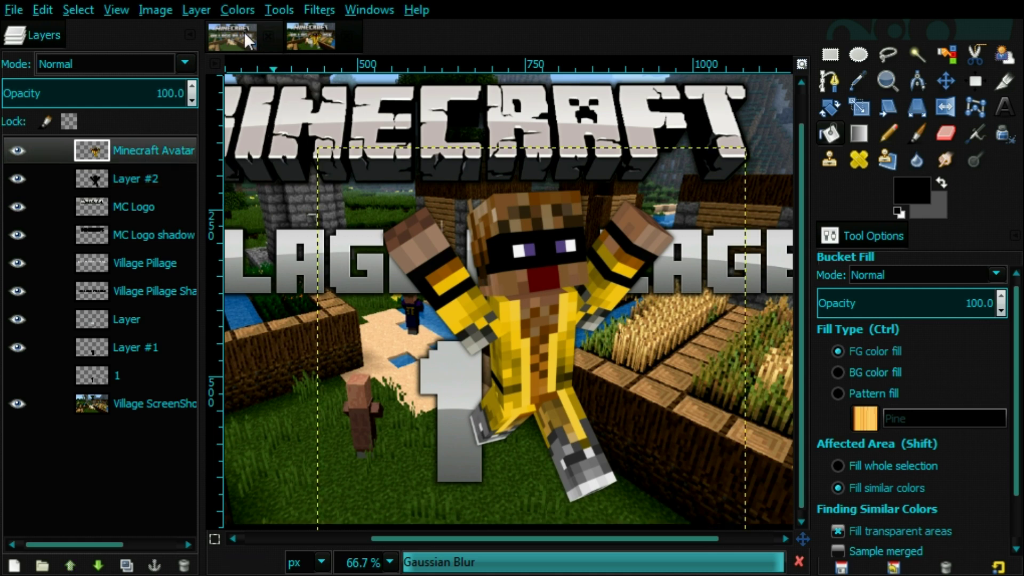
click(320, 11)
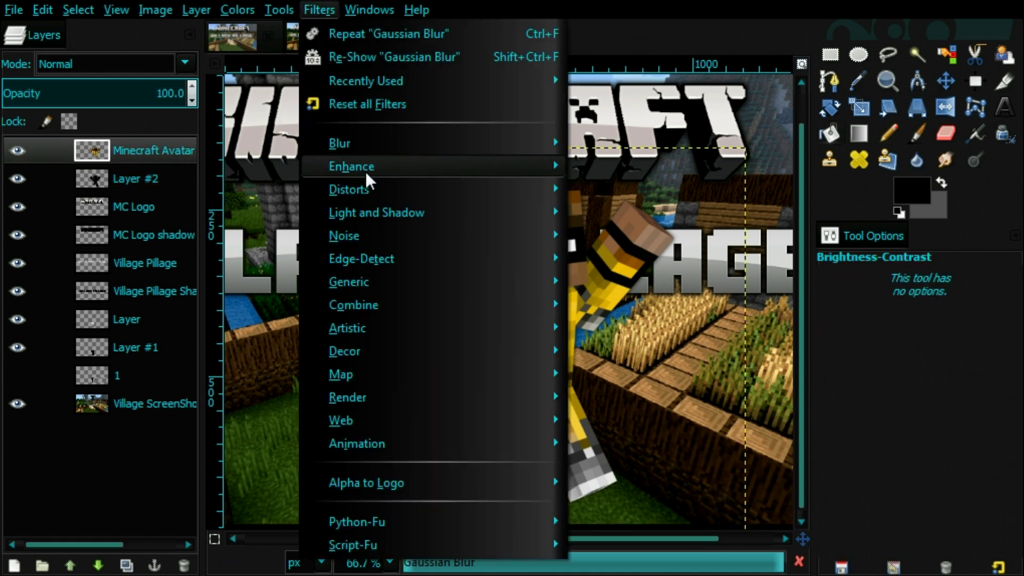
mouse_move(367, 188)
mouse_move(377, 168)
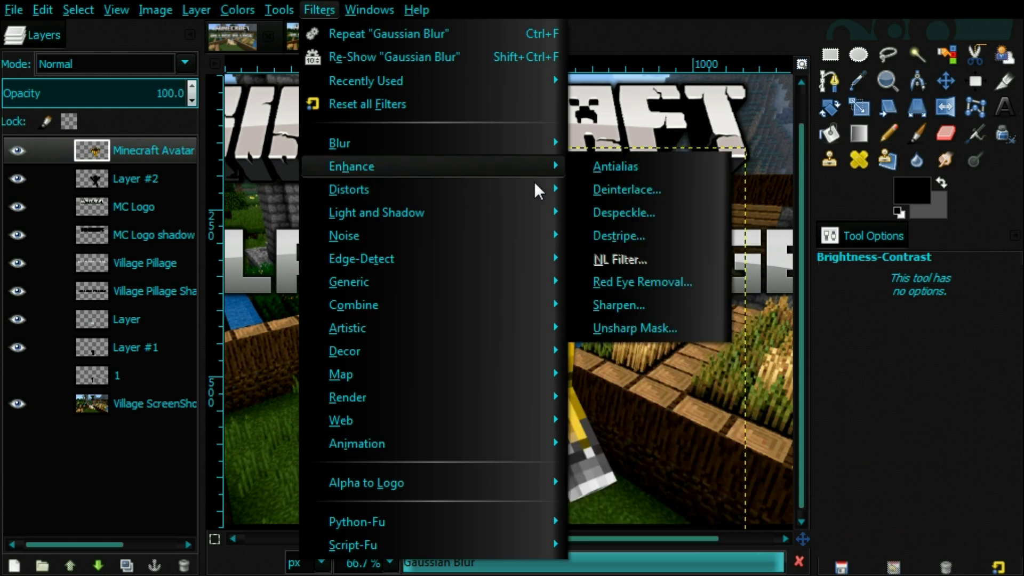
click(639, 328)
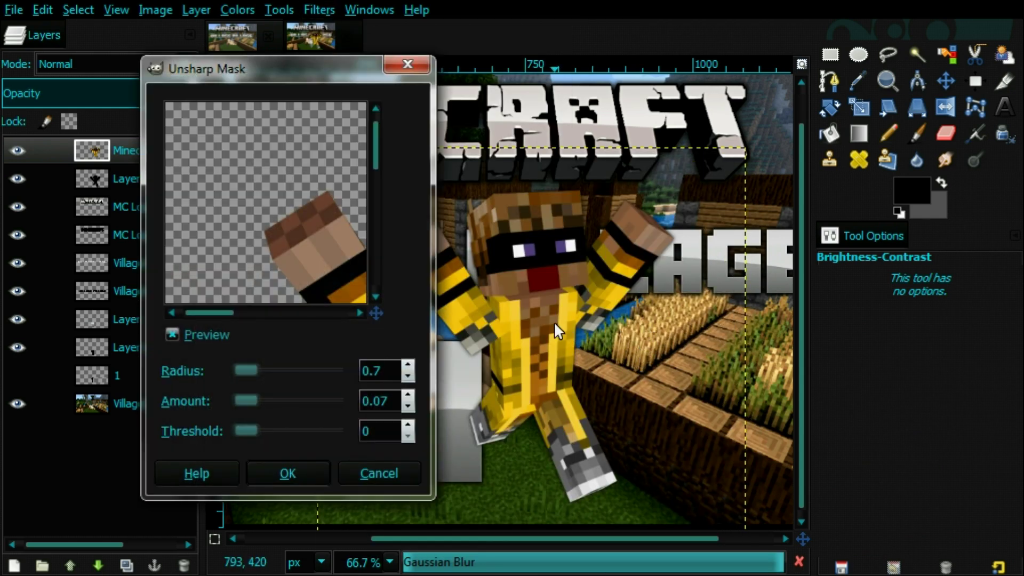
click(374, 297)
drag(376, 315, 403, 318)
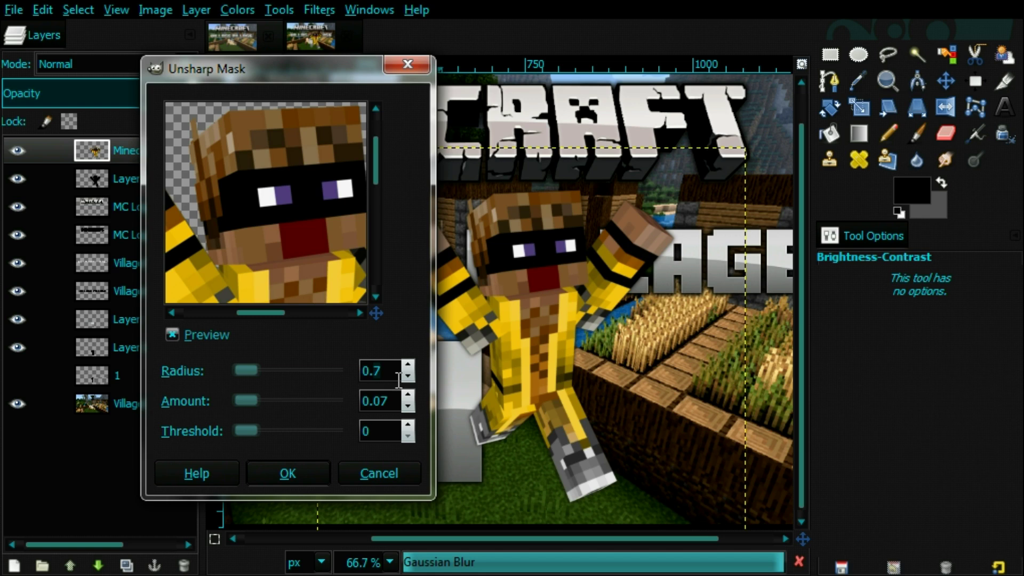
key(BackSpace)
text(2)
key(BackSpace)
key(BackSpace)
Step: Finish the Amount of 0.2 and apply the Unsharp Mask to the avatar
text(2)
click(292, 476)
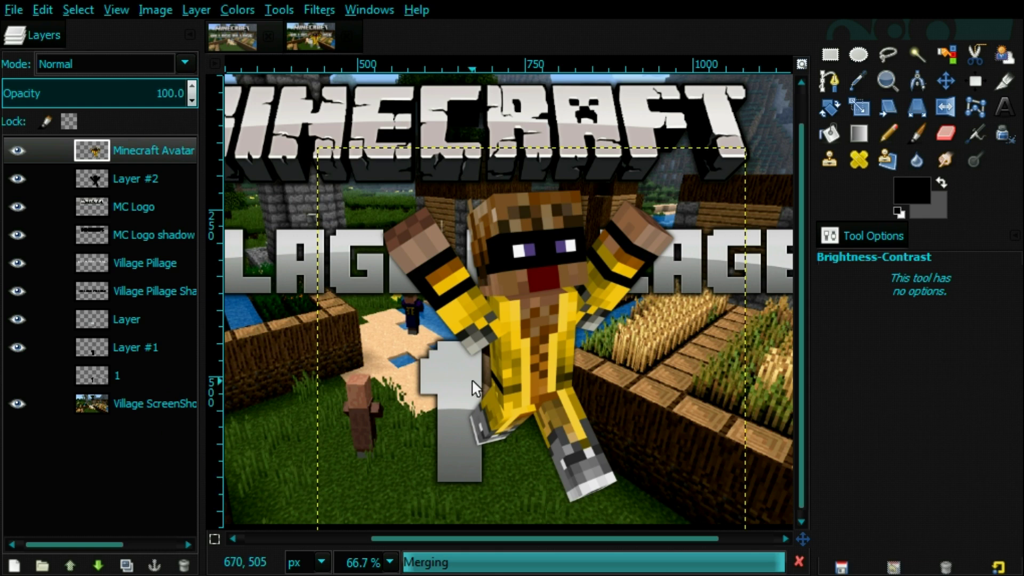
scroll(472, 379, up, 1)
scroll(471, 379, down, 1)
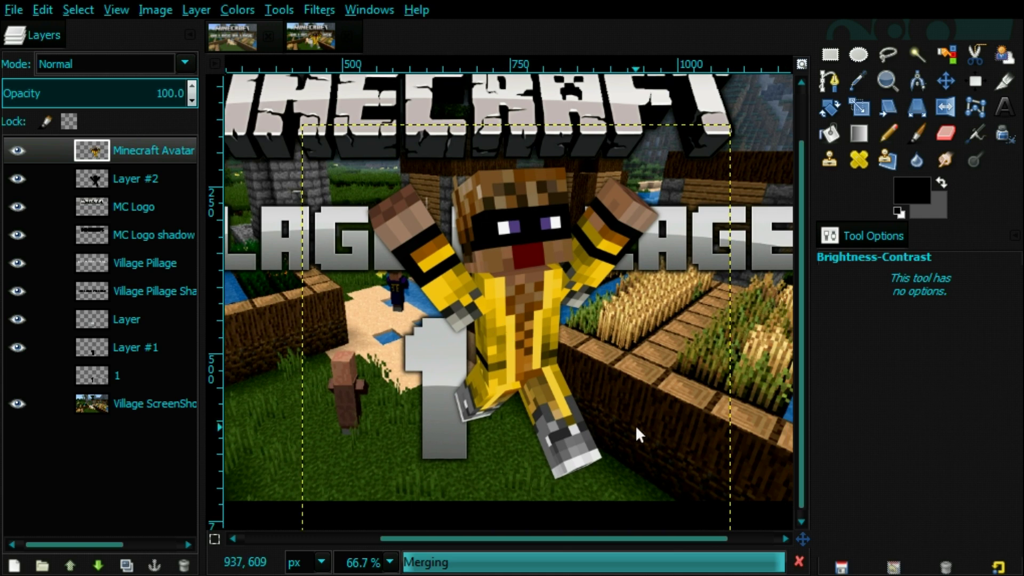
Step: Save the image
click(13, 9)
click(41, 191)
click(69, 359)
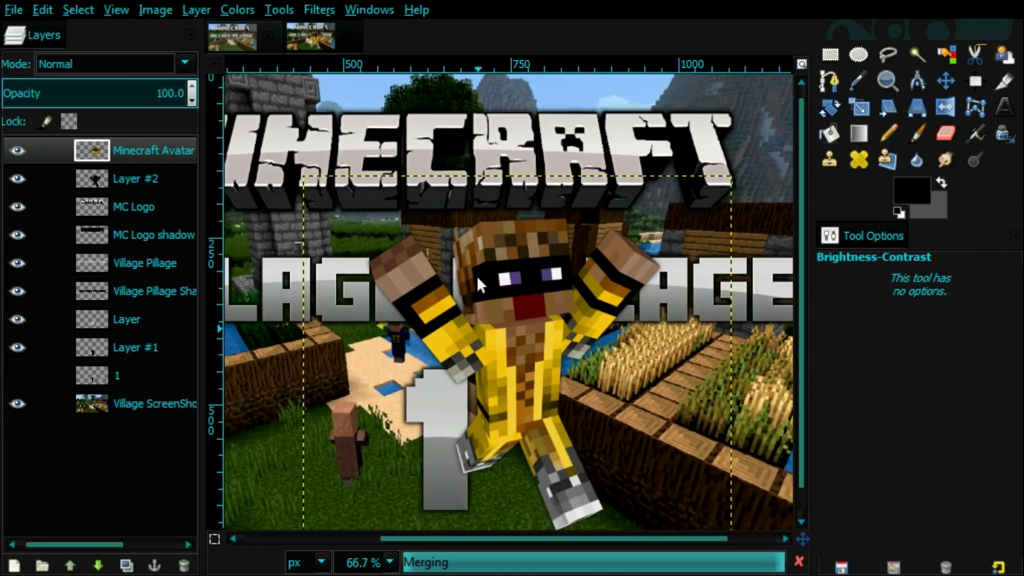
Step: Link the Minecraft Avatar layer with its shadow Layer #2 so they move together
scroll(478, 284, down, 2)
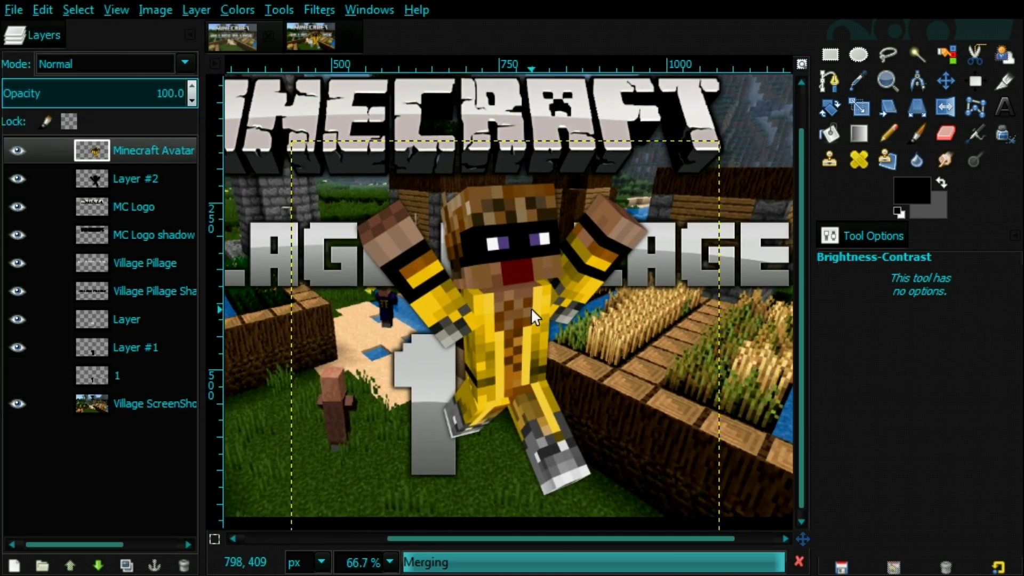
scroll(530, 308, down, 1)
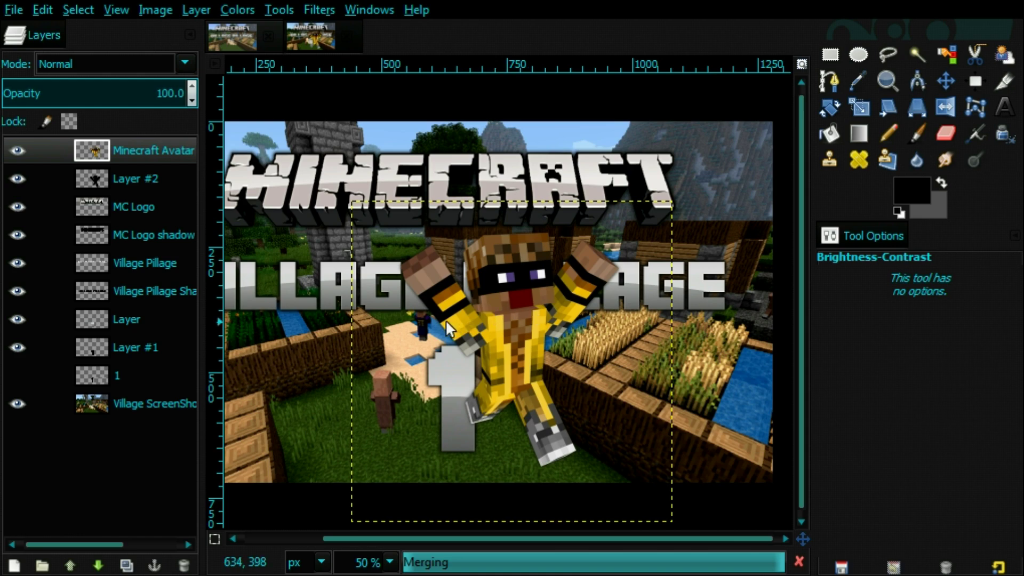
click(98, 565)
click(70, 565)
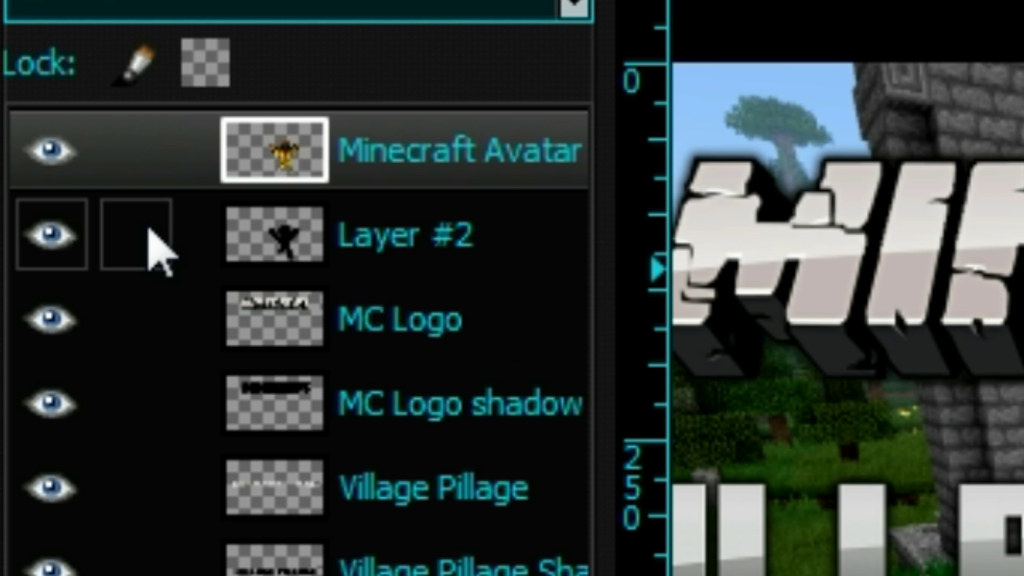
click(147, 230)
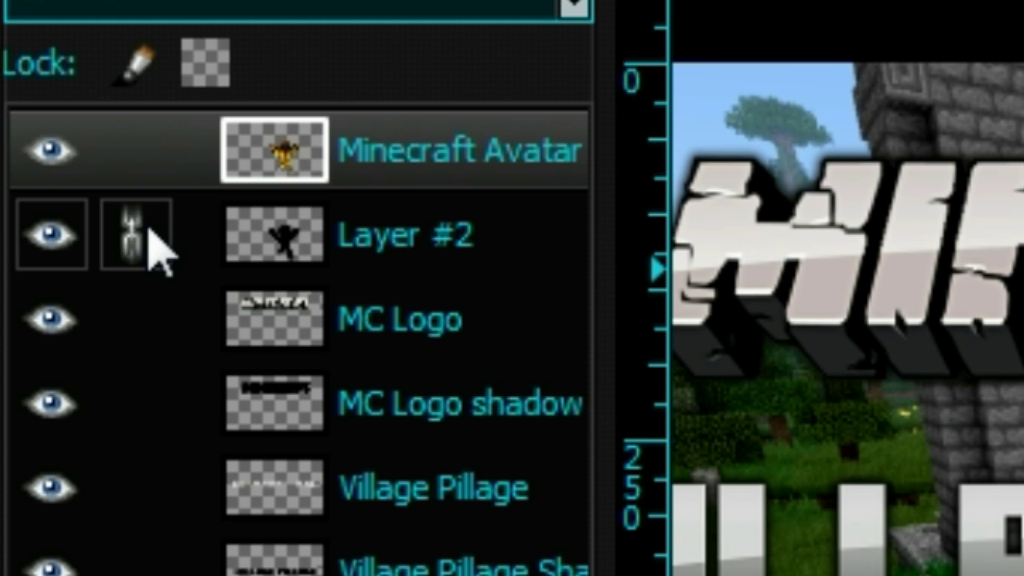
click(143, 165)
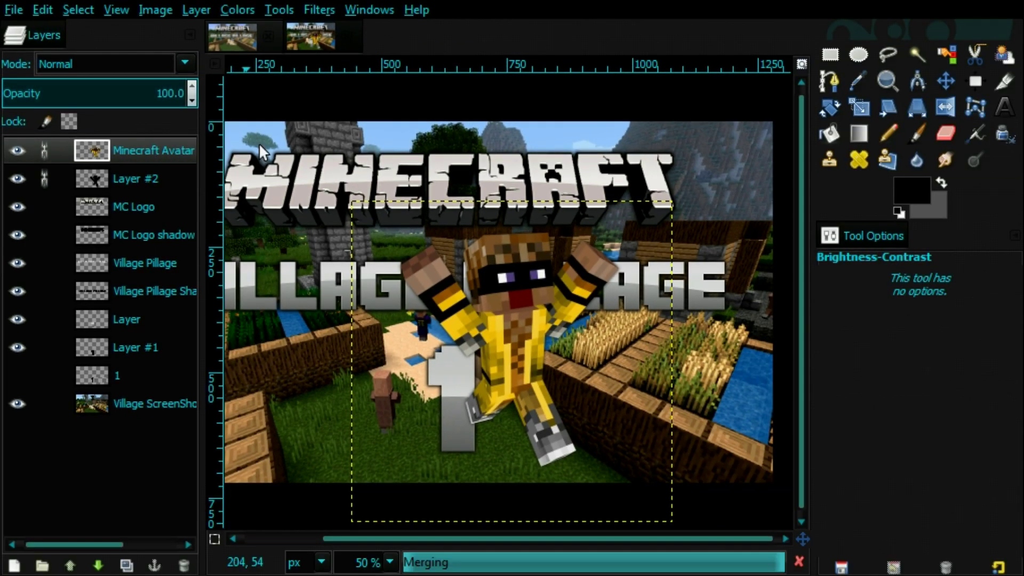
Step: Nudge the avatar and shadow right and down, then autocrop Layer #2 to its silhouette
click(944, 83)
mouse_move(532, 289)
mouse_down()
mouse_move(530, 315)
mouse_move(608, 336)
mouse_move(611, 297)
mouse_move(535, 299)
mouse_up()
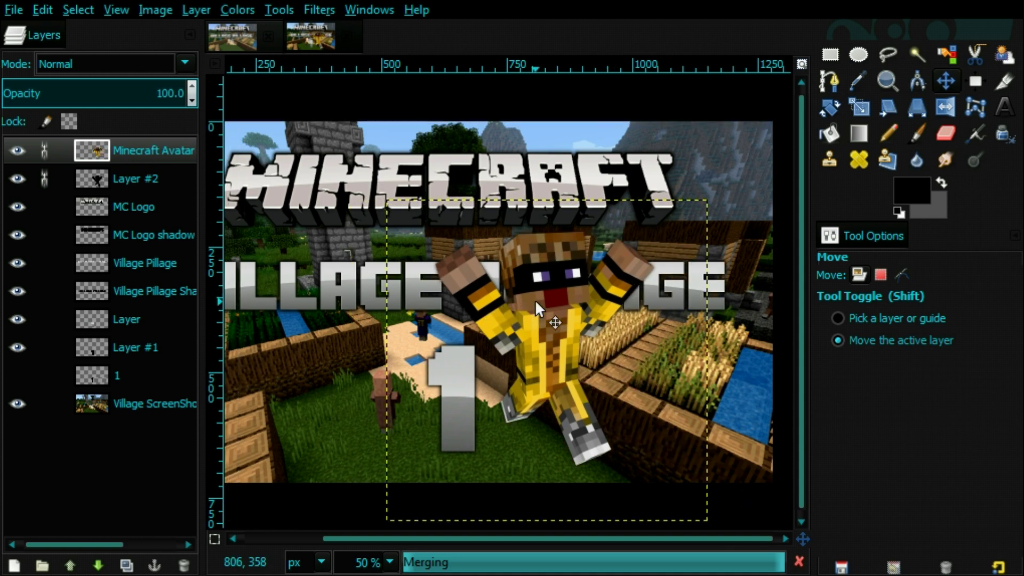
click(155, 175)
click(187, 11)
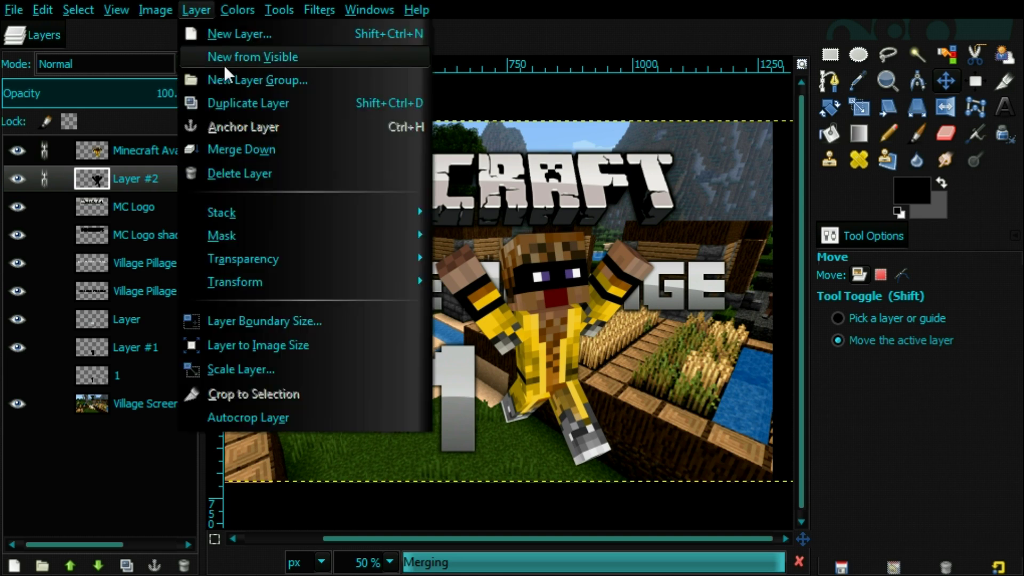
click(275, 415)
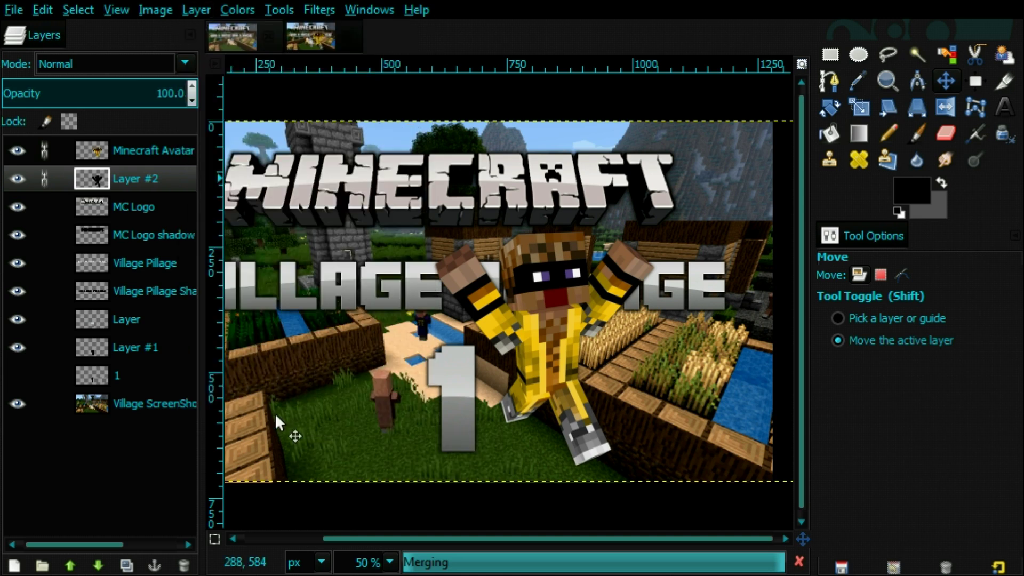
Step: Drag the Minecraft Avatar with its linked shadow left, beside the big '1'
click(114, 145)
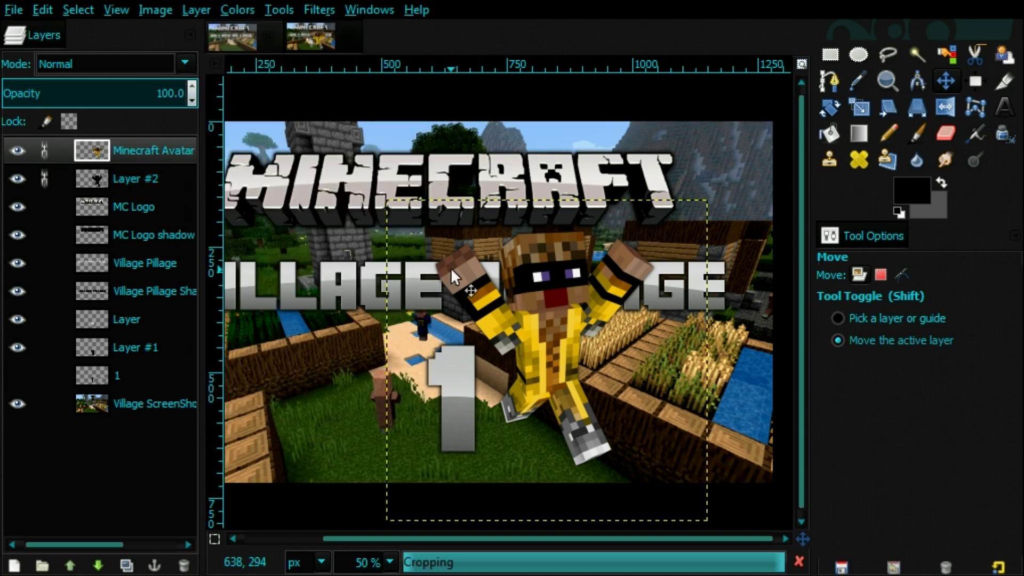
drag(450, 267, 517, 293)
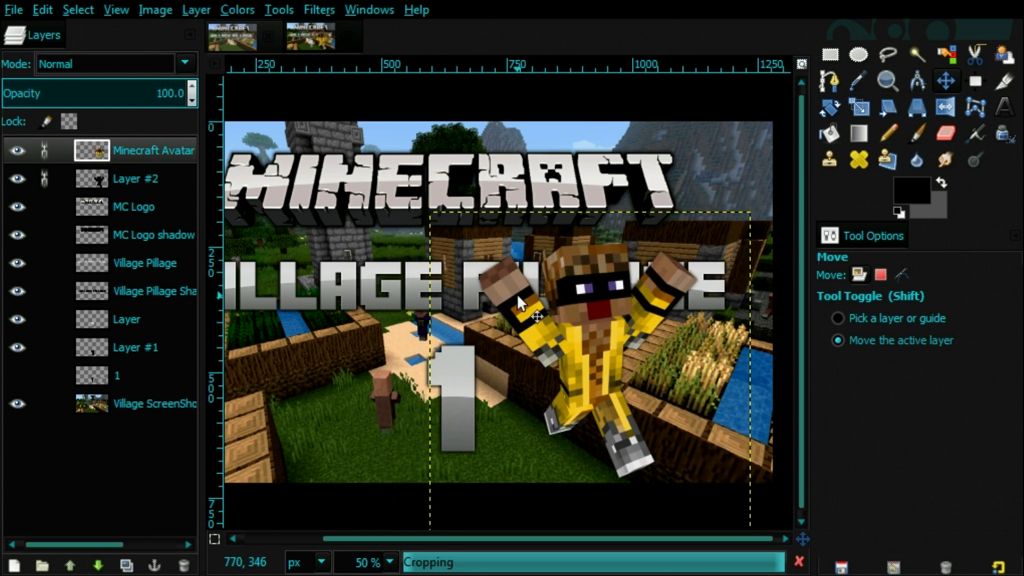
ctrl+scroll(523, 314, down, 1)
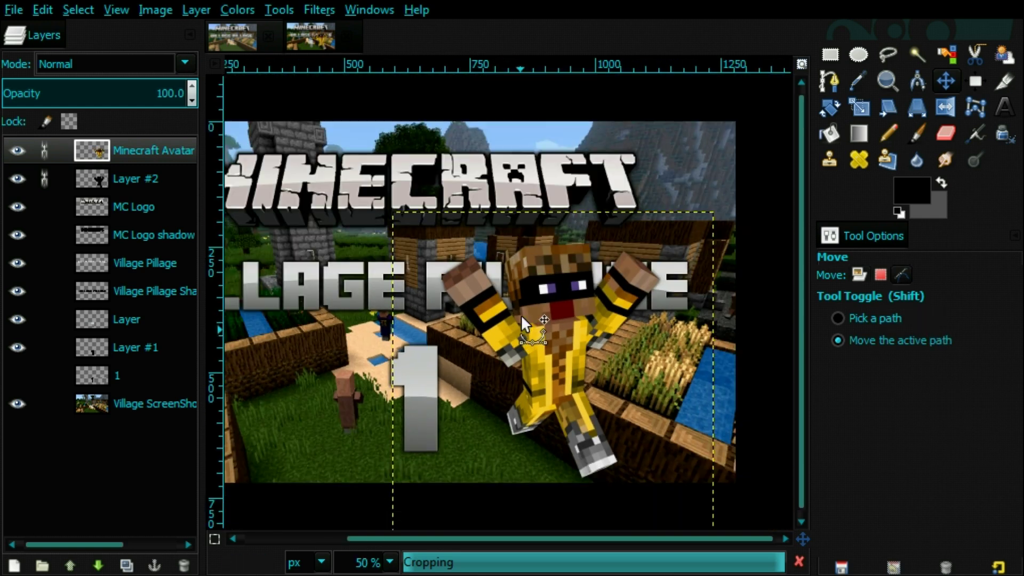
drag(500, 328, 398, 363)
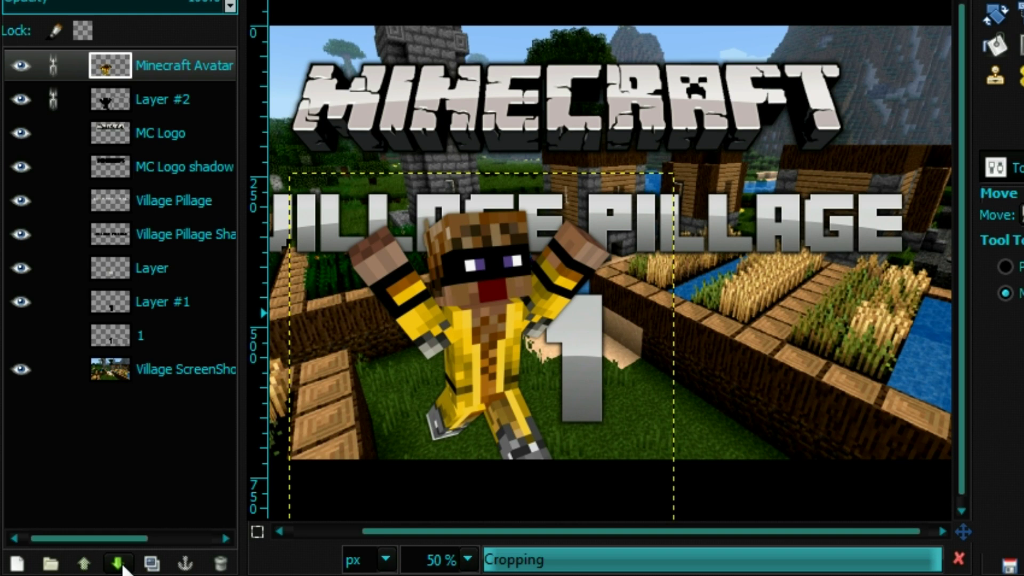
Step: Lower the Minecraft Avatar below MC Logo and move Layer #2 below the title's shadow layer
click(122, 567)
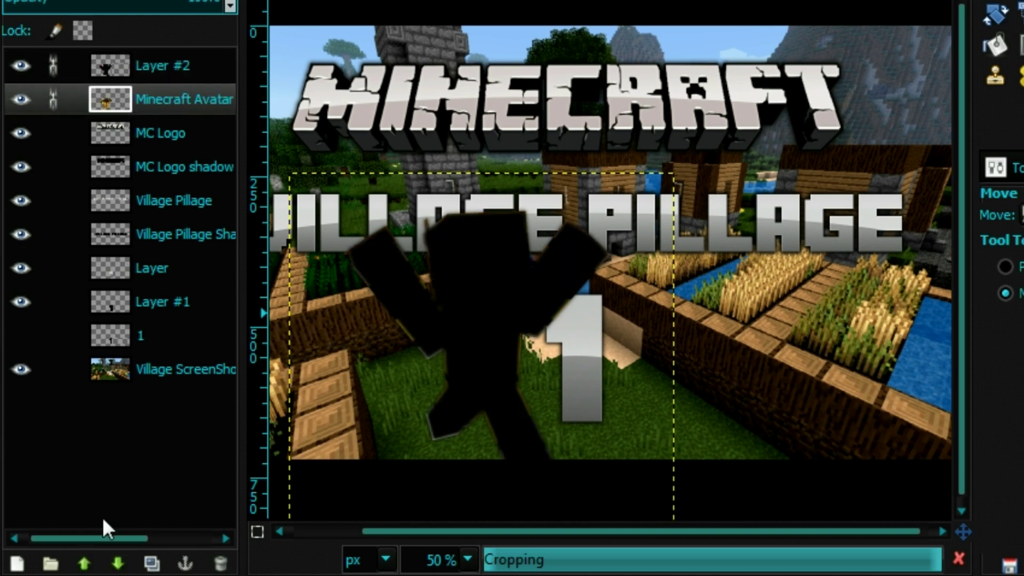
click(117, 564)
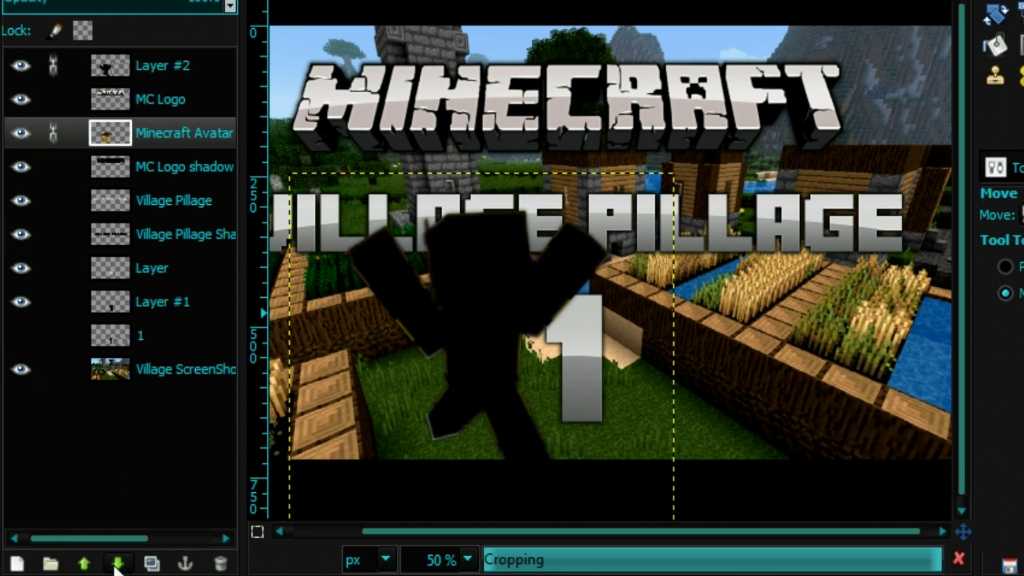
click(180, 61)
click(118, 562)
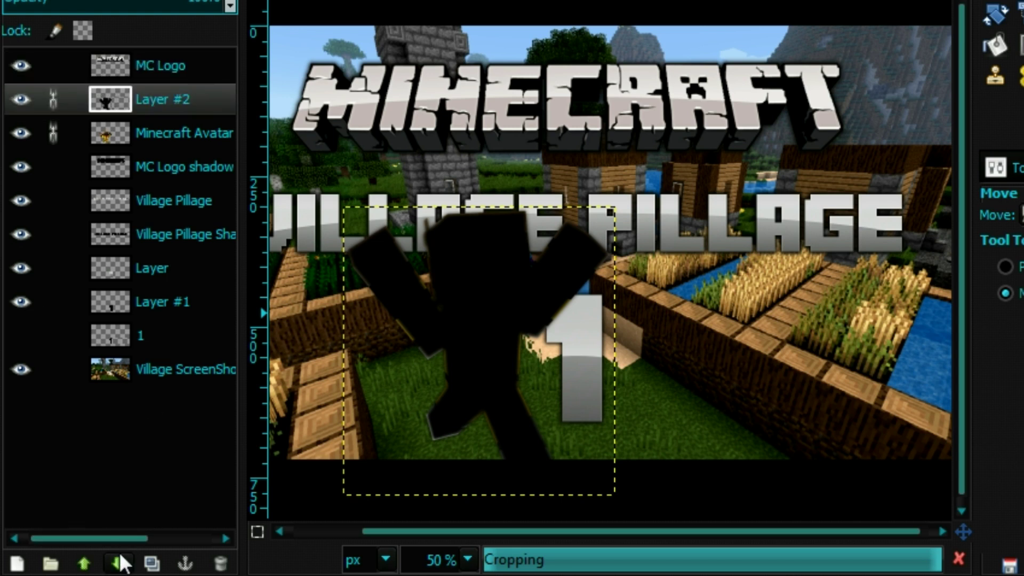
click(118, 561)
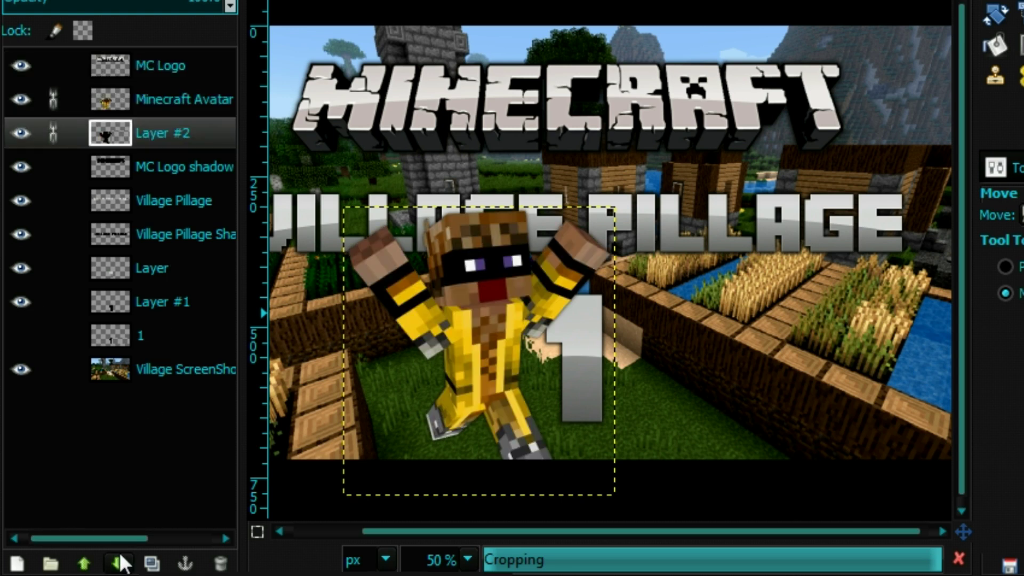
click(119, 562)
click(118, 562)
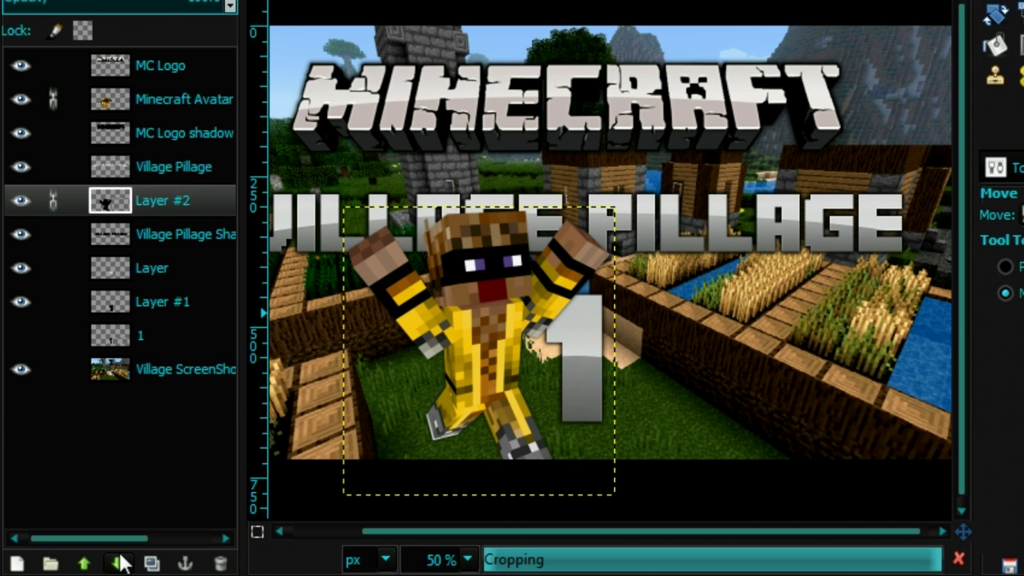
click(119, 563)
Step: Place the Minecraft Avatar just above Village Pillage with Layer #2 directly beneath it
click(195, 113)
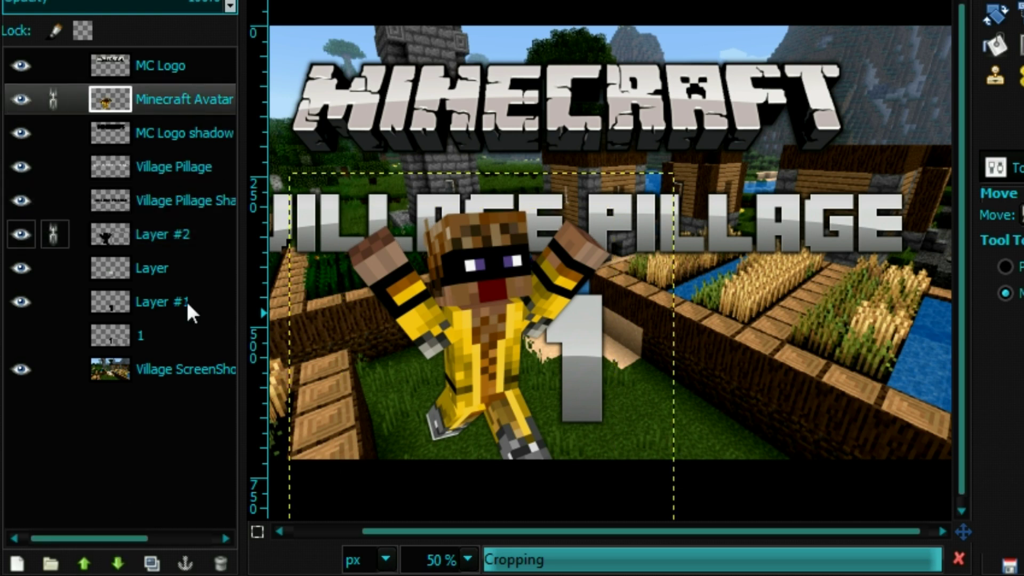
click(118, 563)
click(117, 563)
click(118, 563)
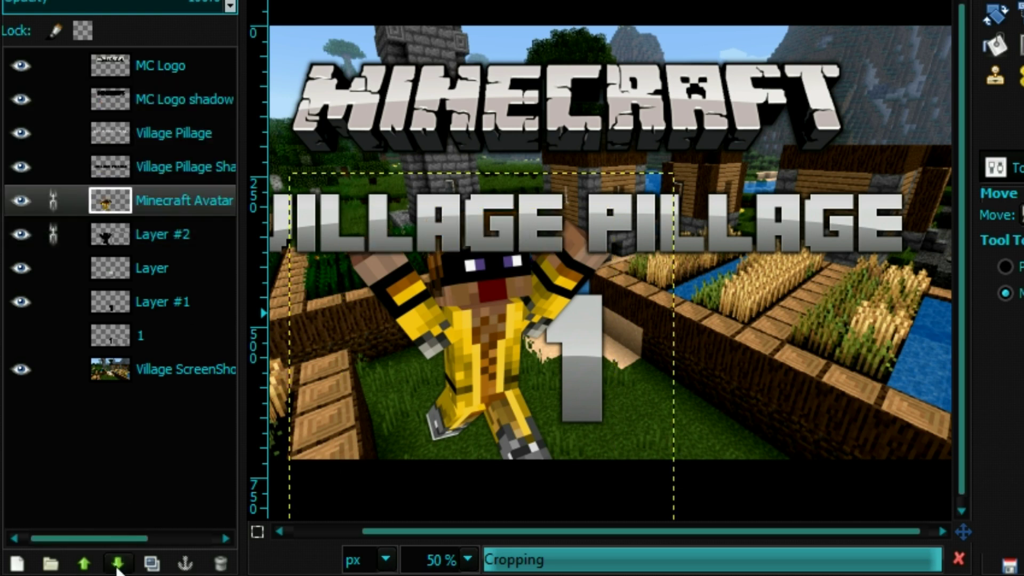
click(83, 565)
click(83, 564)
click(122, 230)
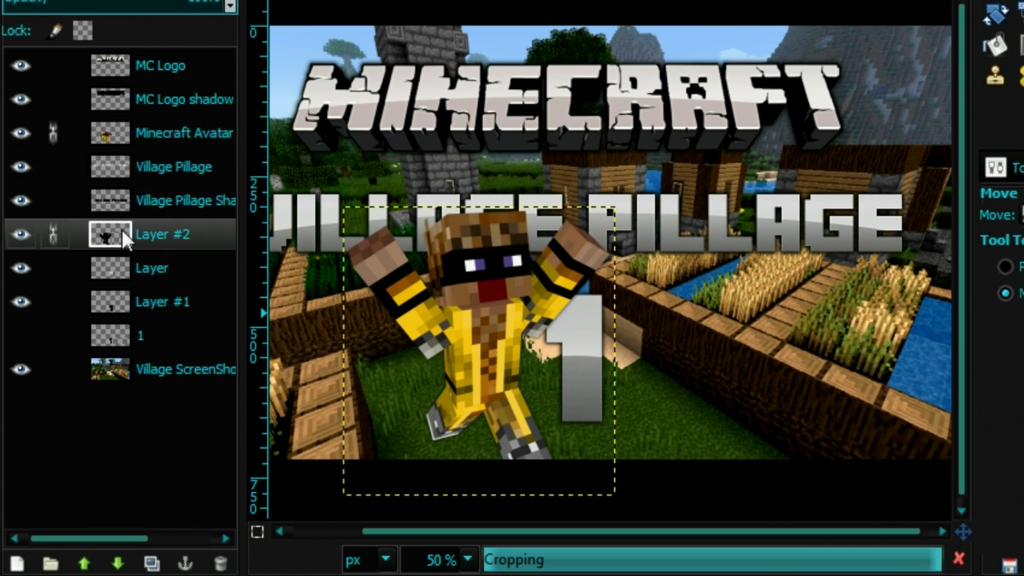
click(86, 563)
click(85, 563)
Step: Raise the layer named Layer five steps to the top of the stack
right_click(486, 142)
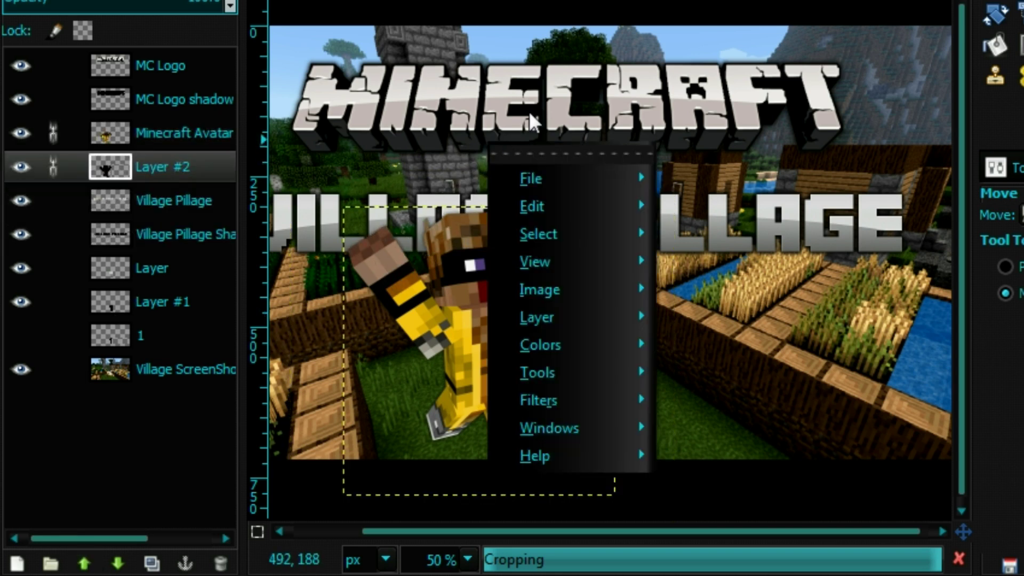
key(Escape)
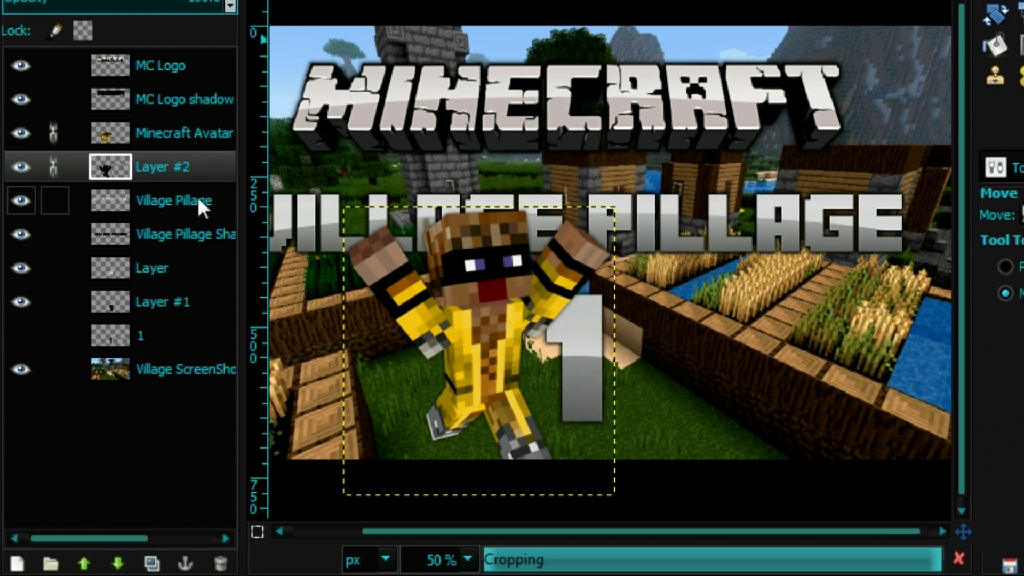
click(160, 296)
click(155, 273)
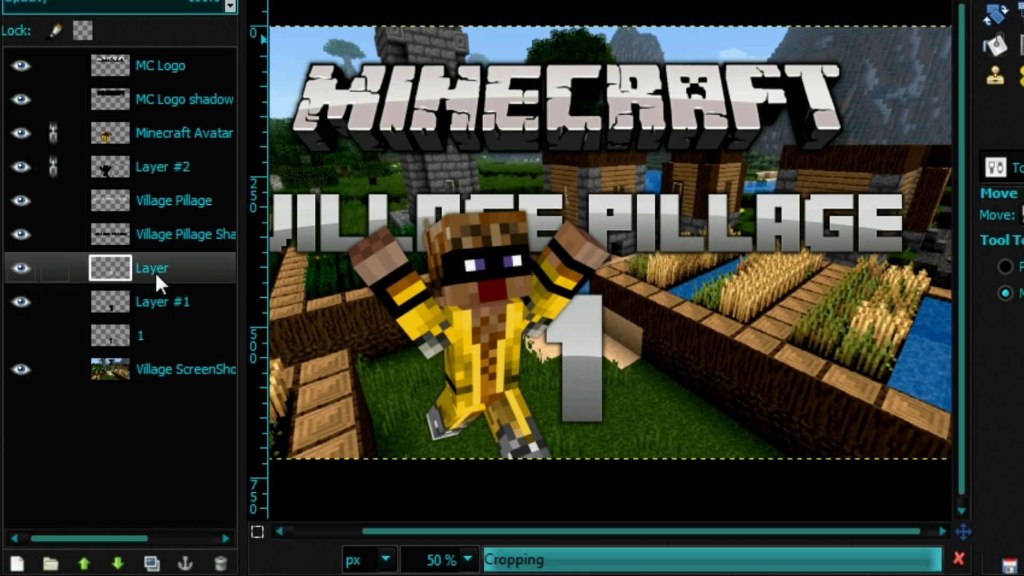
click(85, 564)
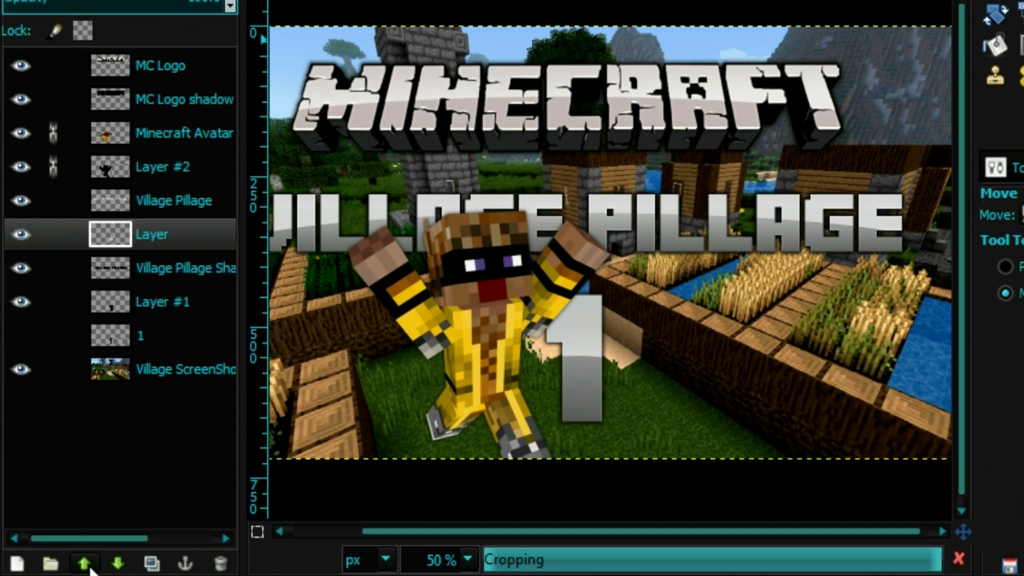
click(85, 564)
click(86, 564)
click(85, 564)
click(85, 564)
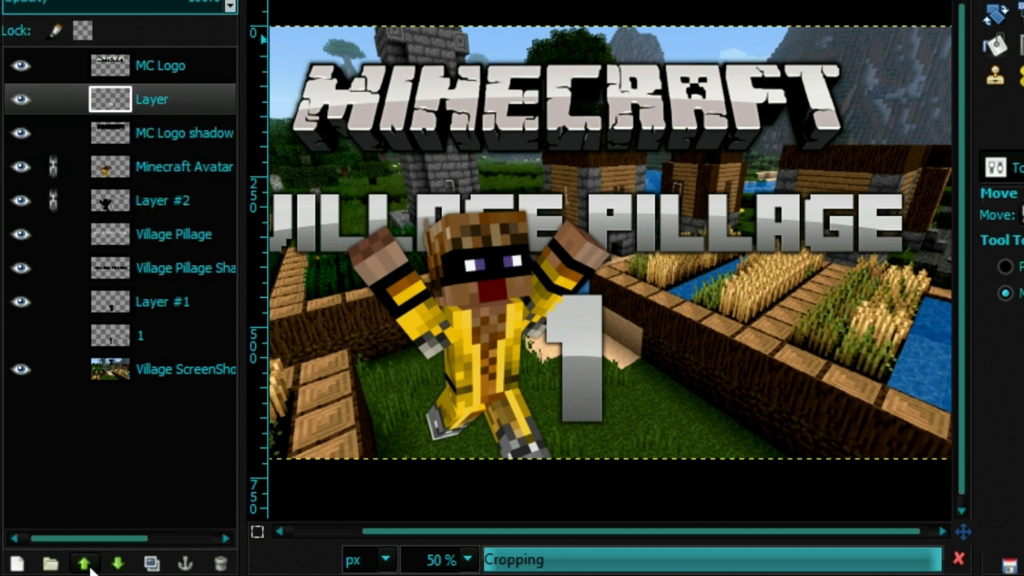
click(86, 564)
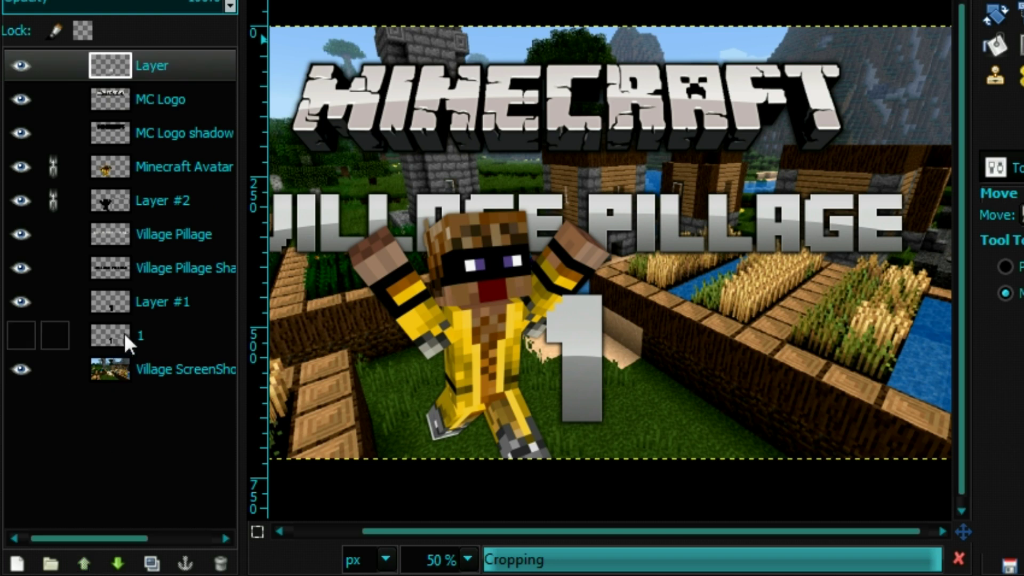
Step: Raise Layer #1 five steps so it sits just below Layer
click(132, 308)
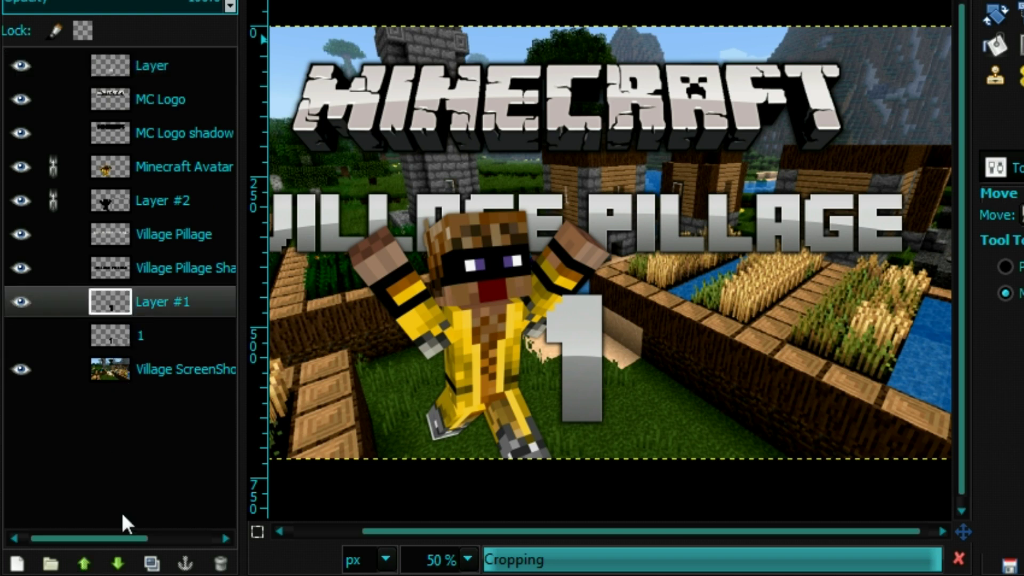
click(84, 563)
click(84, 563)
click(86, 564)
click(86, 564)
click(85, 564)
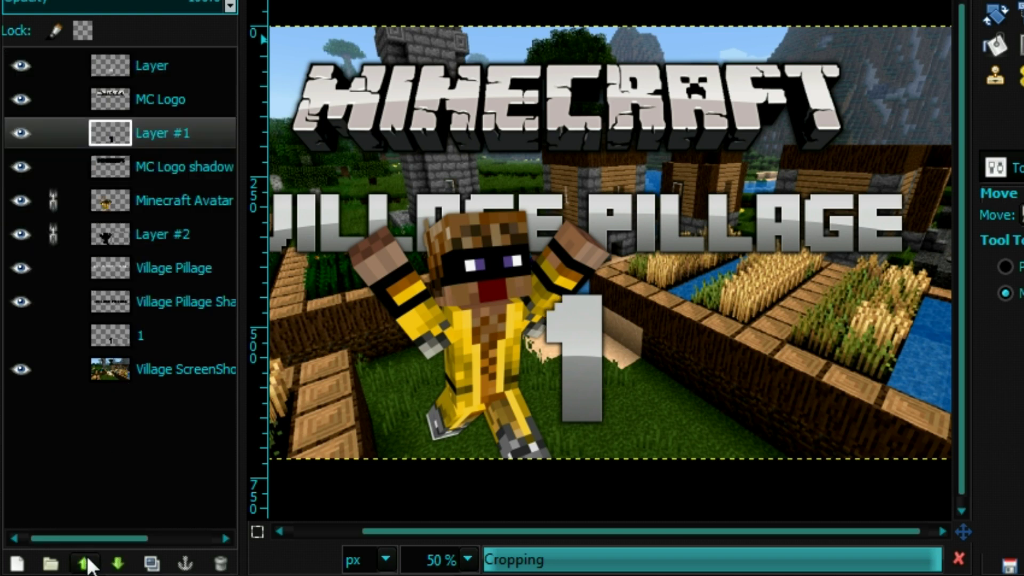
click(85, 564)
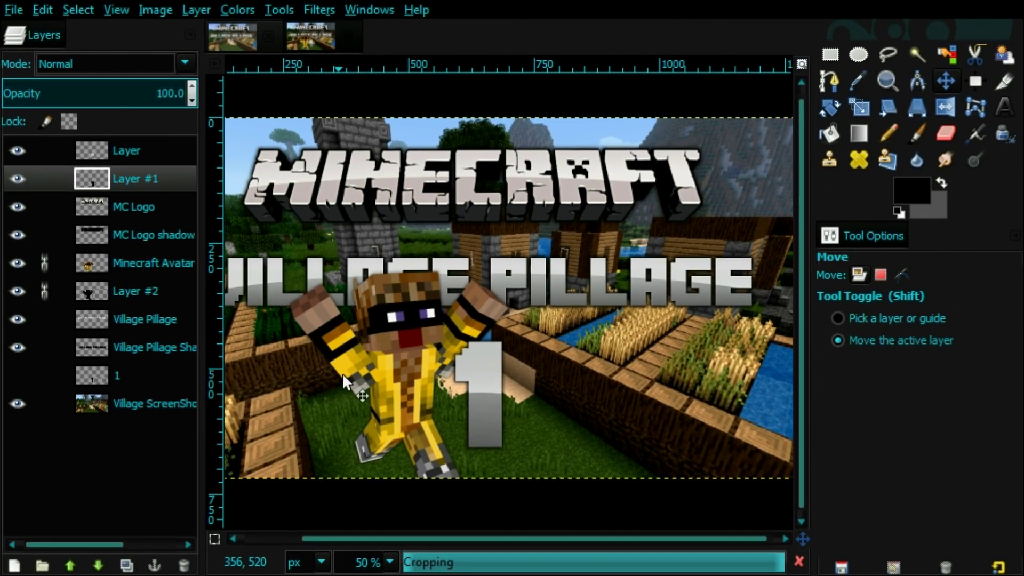
Step: Scale the Minecraft Avatar layer from 640 to 750 × 750 px
scroll(385, 373, down, 2)
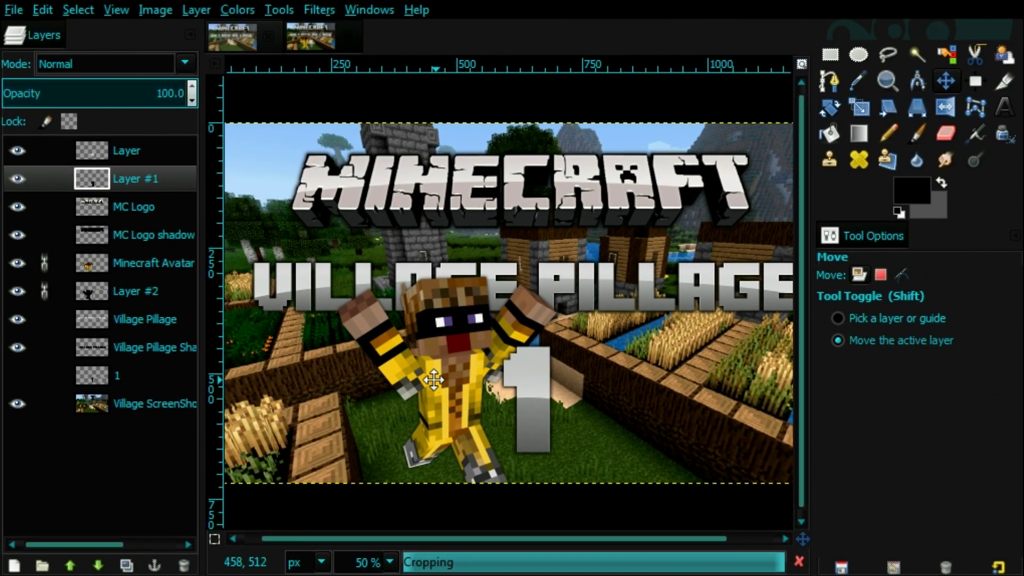
scroll(561, 368, up, 1)
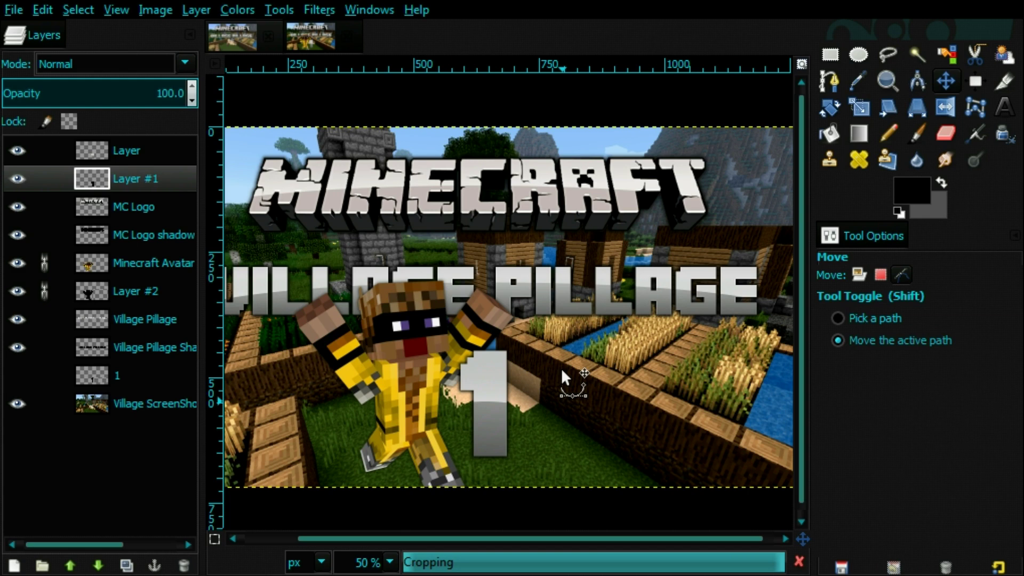
scroll(560, 368, down, 2)
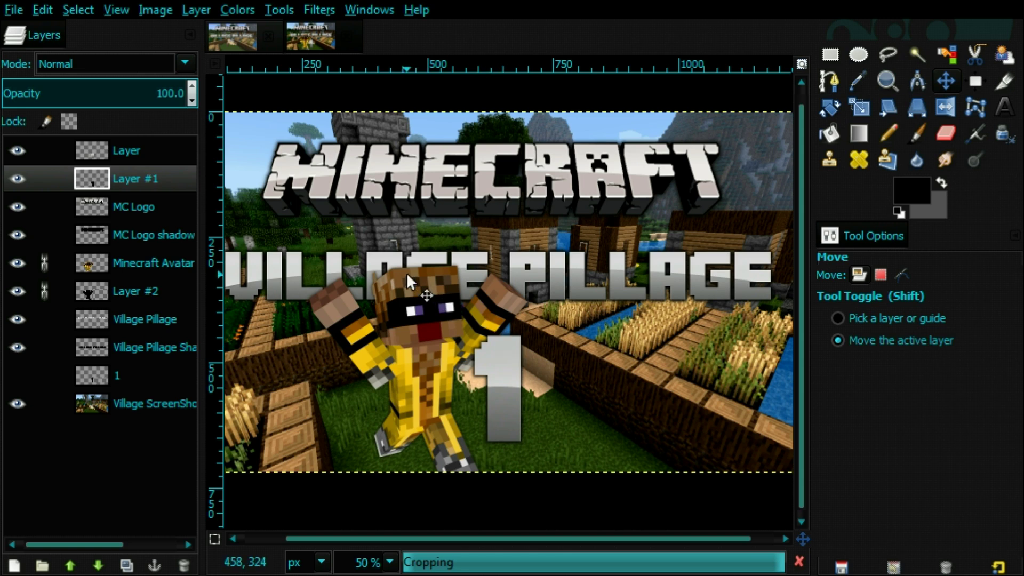
click(163, 262)
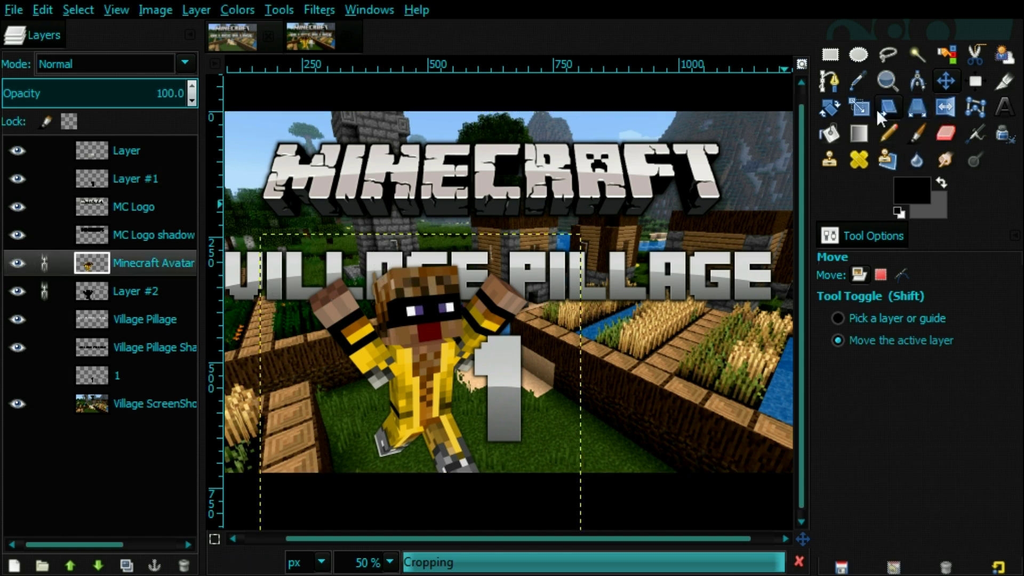
click(858, 107)
click(472, 281)
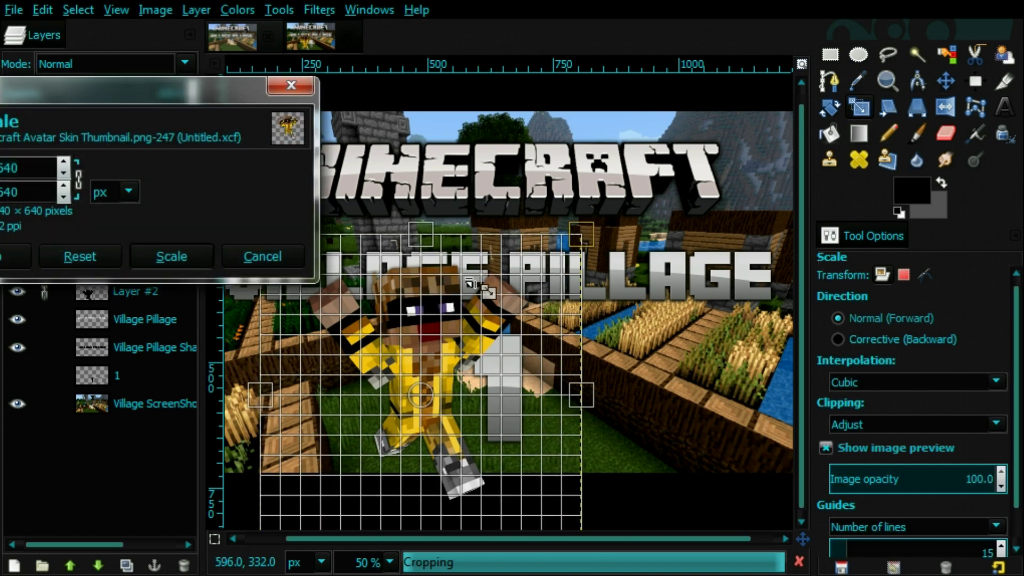
drag(468, 279, 622, 224)
click(195, 252)
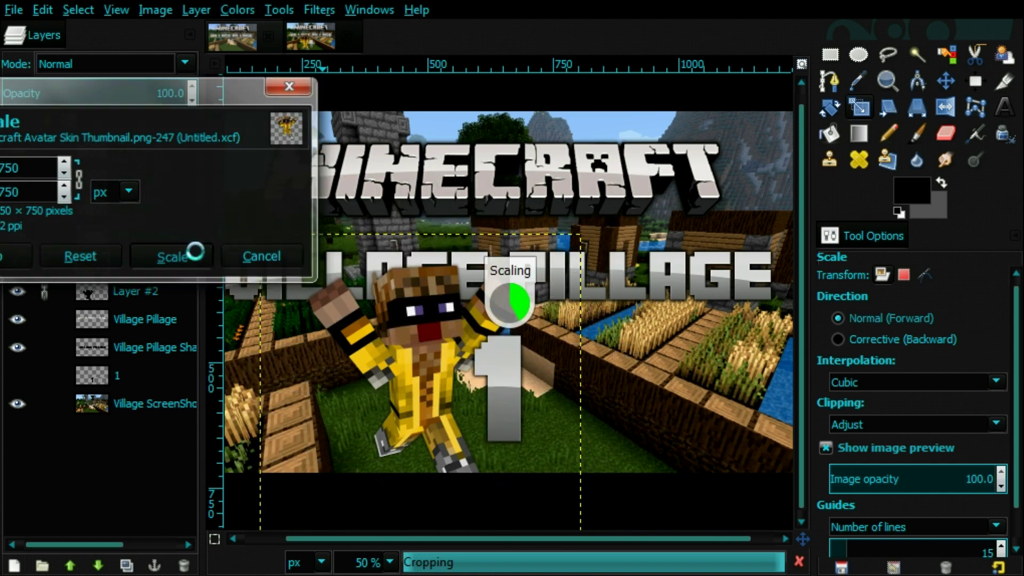
Step: Move the enlarged avatar left and lower, just beside the big '1'
click(946, 81)
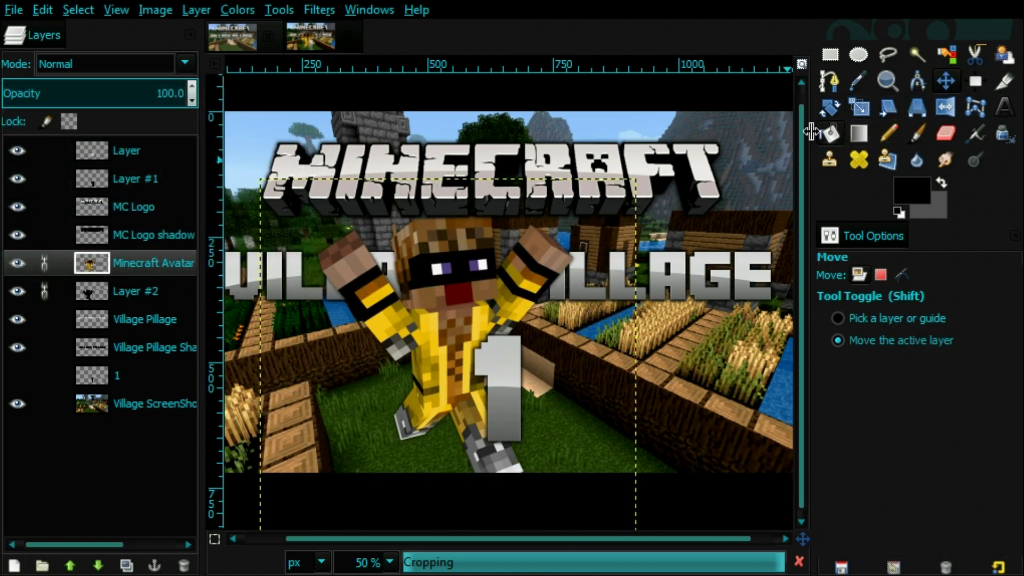
drag(520, 256, 533, 299)
key(minus)
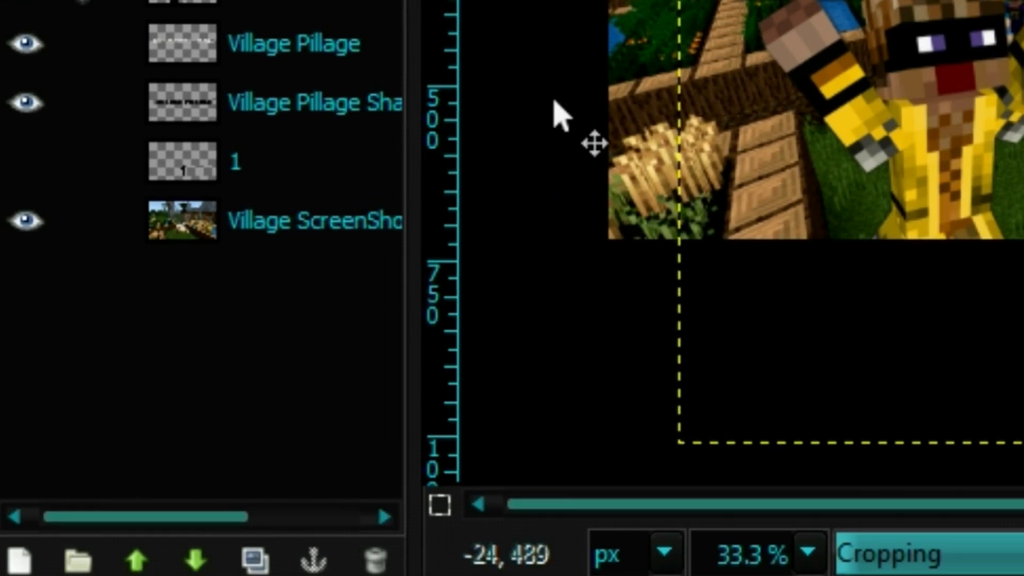
Step: Apply a Gaussian Blur with radius 3.0 to the Village ScreenShot layer
click(151, 406)
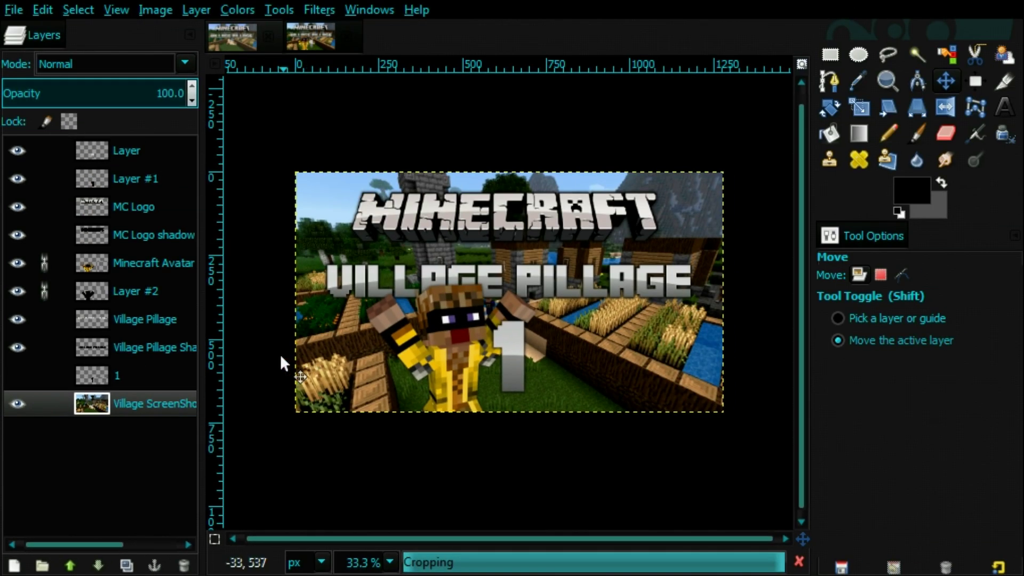
click(310, 8)
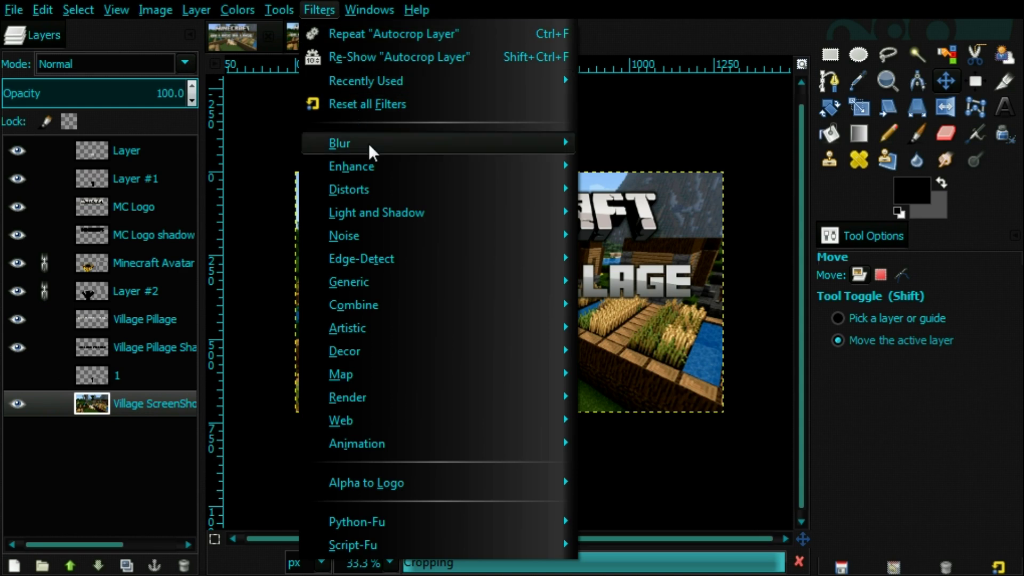
mouse_move(477, 144)
click(635, 165)
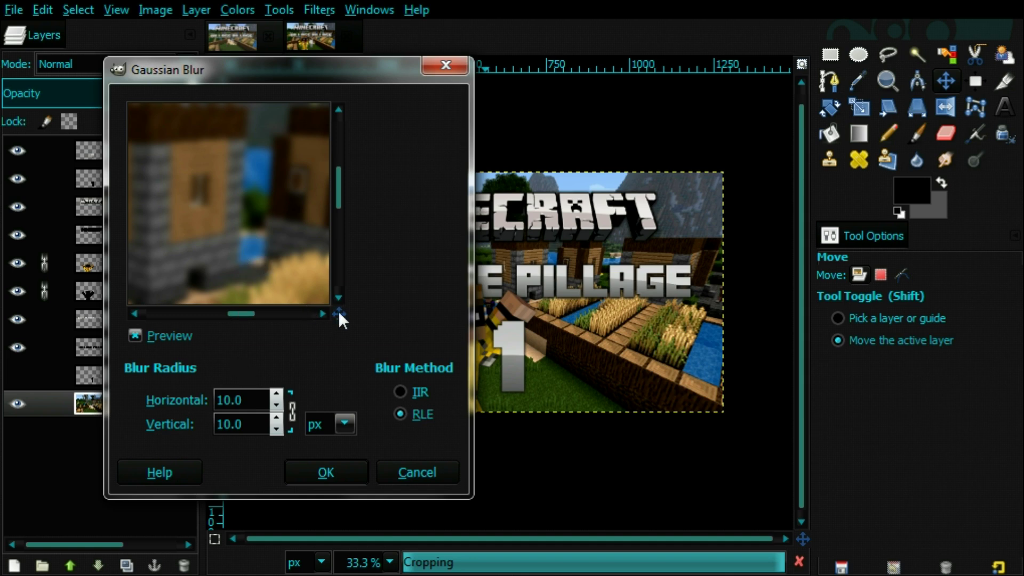
mouse_move(338, 311)
mouse_down()
mouse_move(339, 298)
mouse_move(338, 309)
mouse_up()
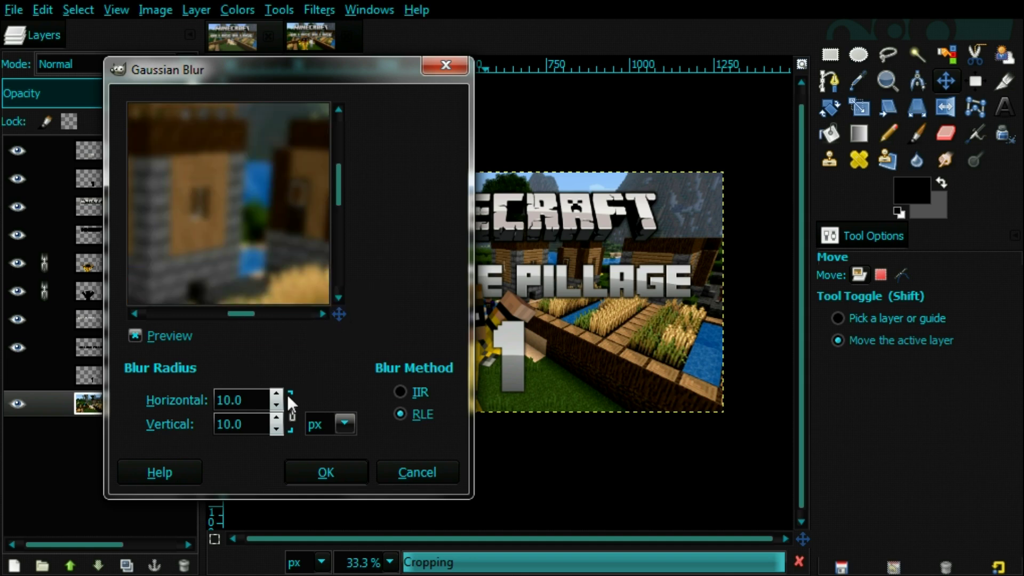
scroll(251, 400, down, 4)
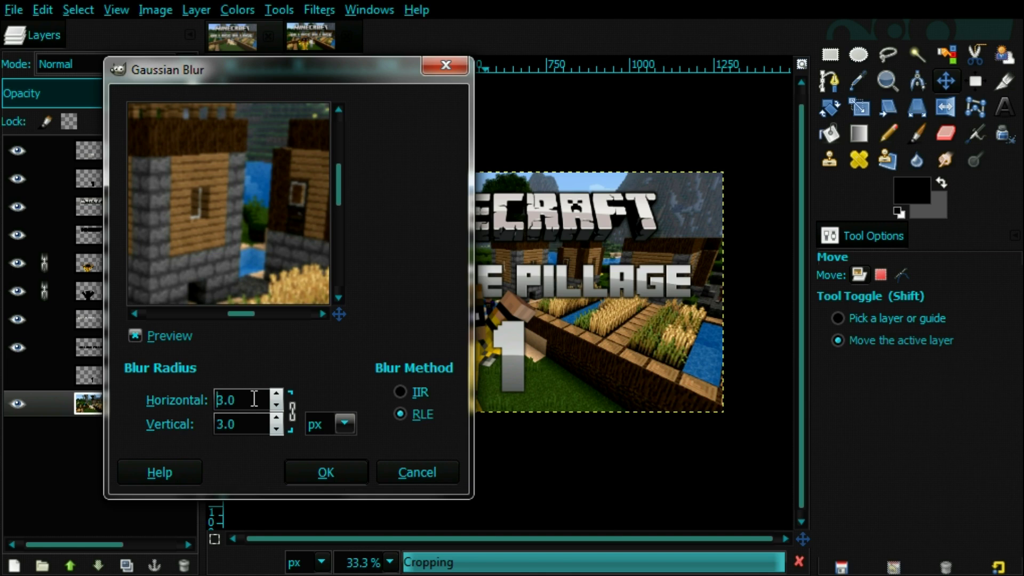
click(312, 469)
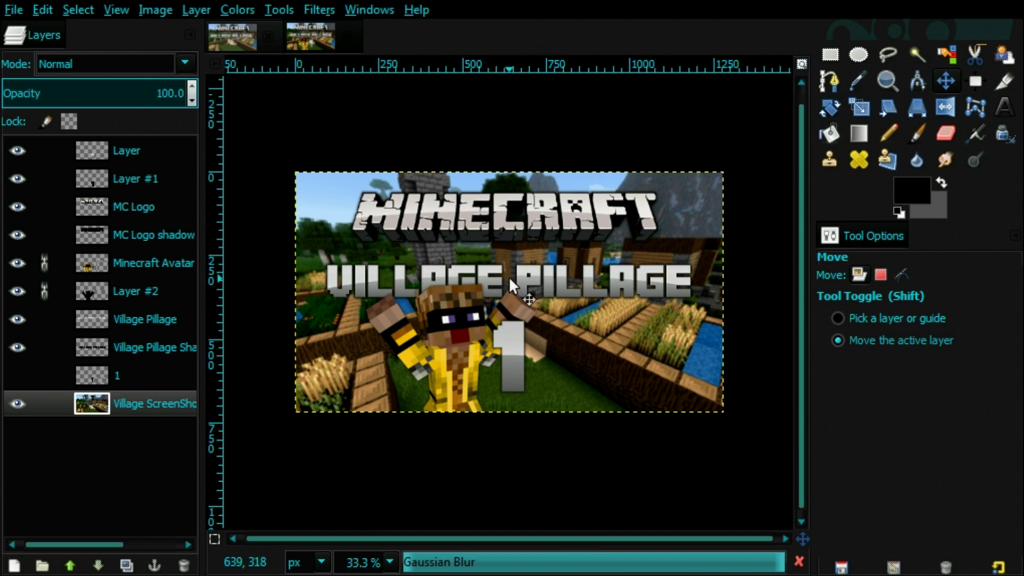
Step: Repeat the Gaussian Blur for a second pass on the background
click(319, 11)
click(320, 30)
scroll(426, 277, up, 1)
scroll(426, 278, down, 1)
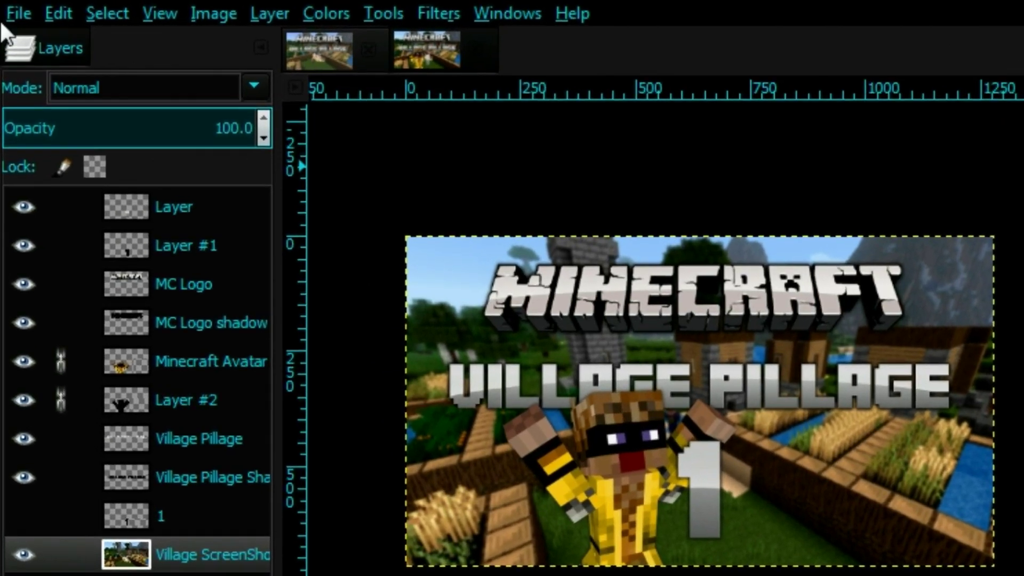
click(11, 9)
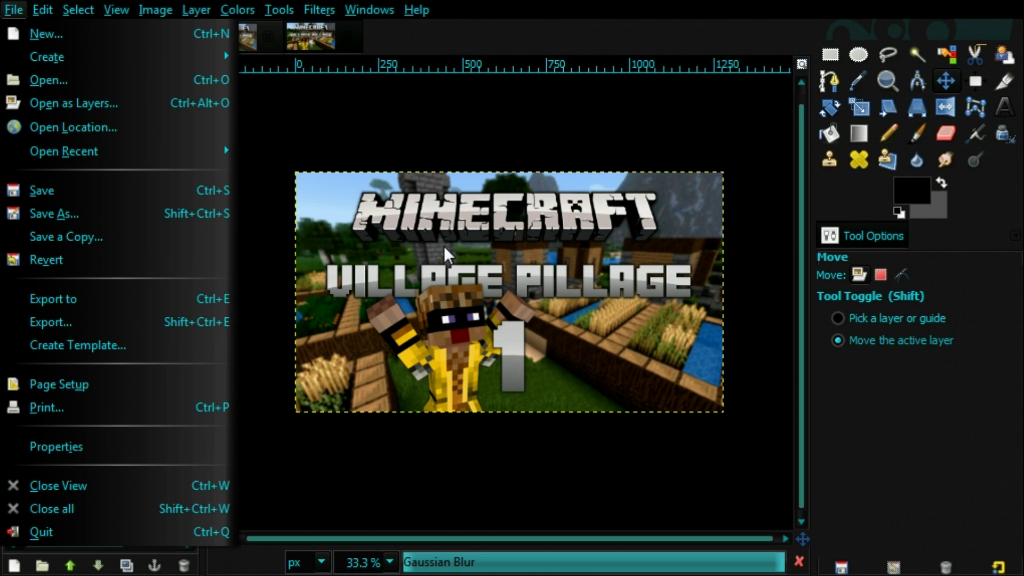
click(444, 245)
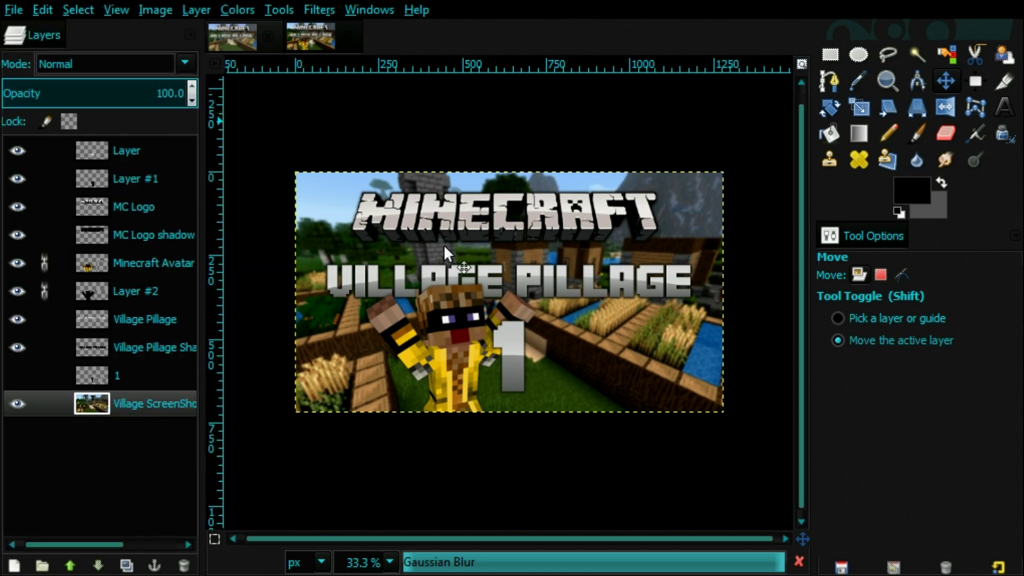